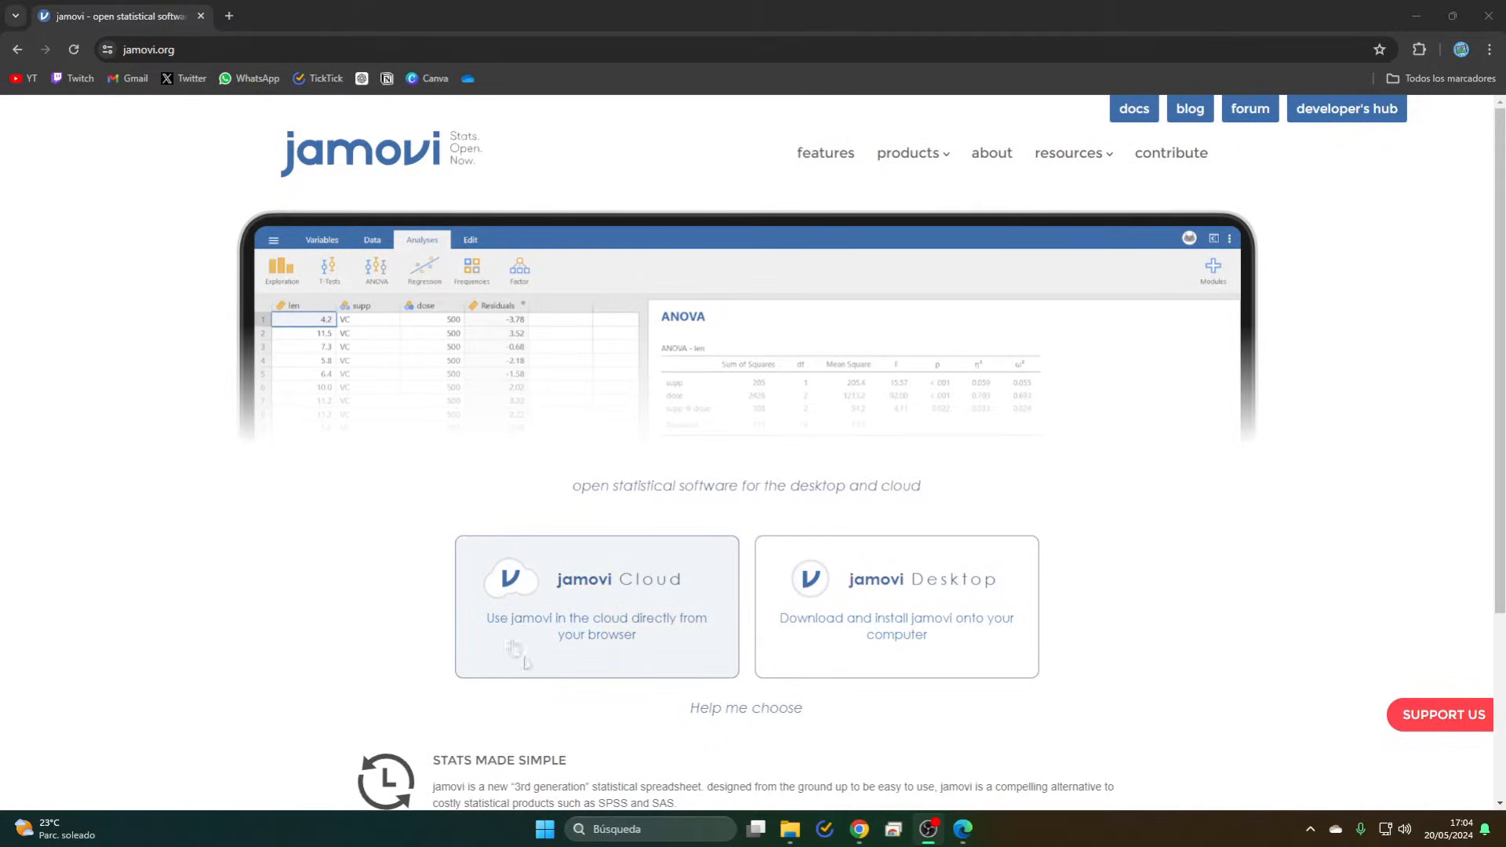
- Open jamovi Cloud and sign in on the free Guest Plan with a Google account
{"action": "left_click", "coordinate": [597, 615]}
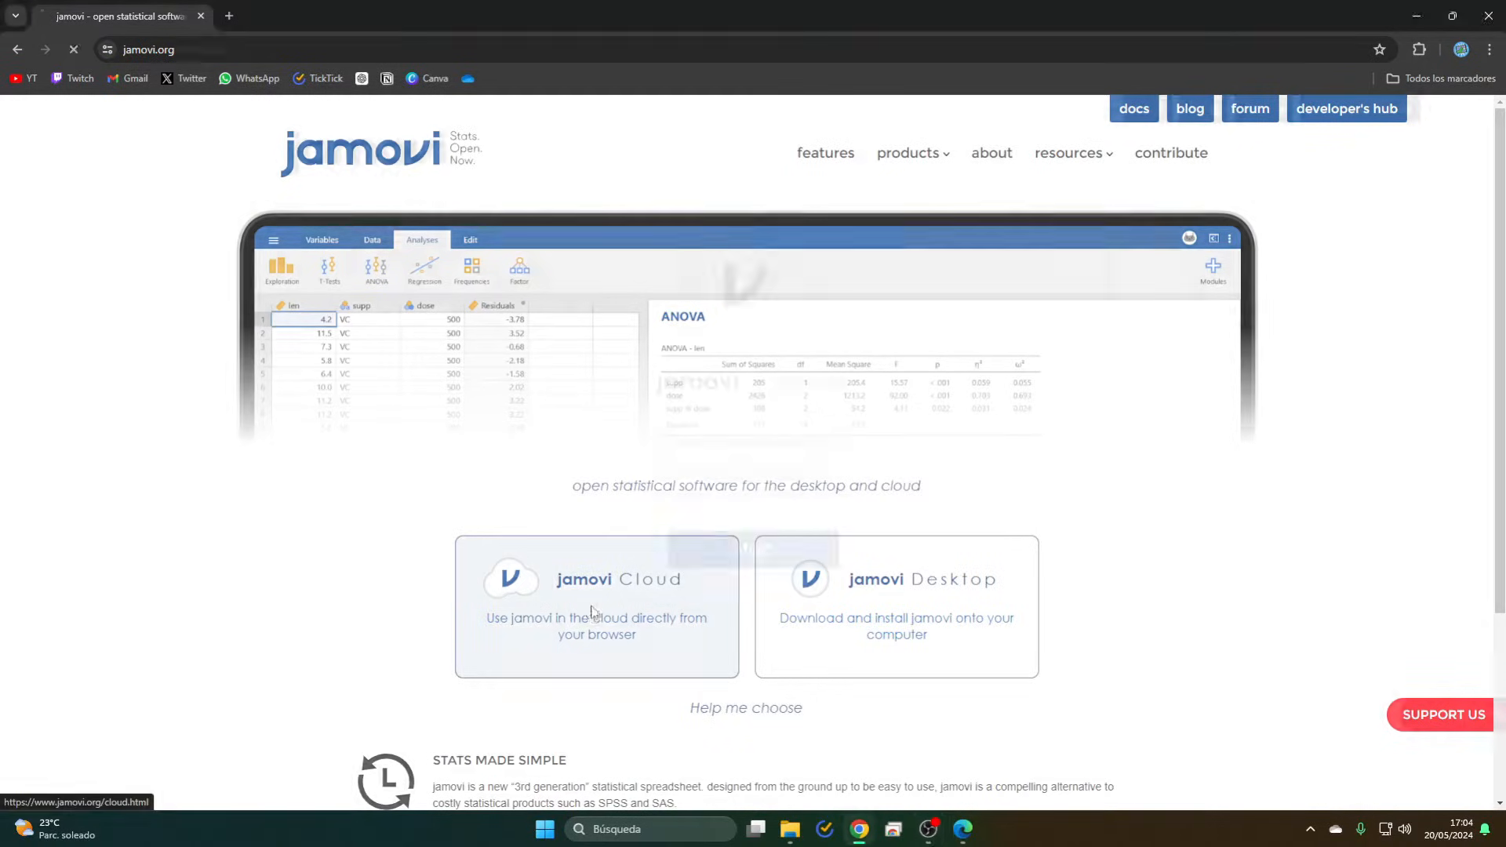
{"action": "left_click", "coordinate": [744, 559]}
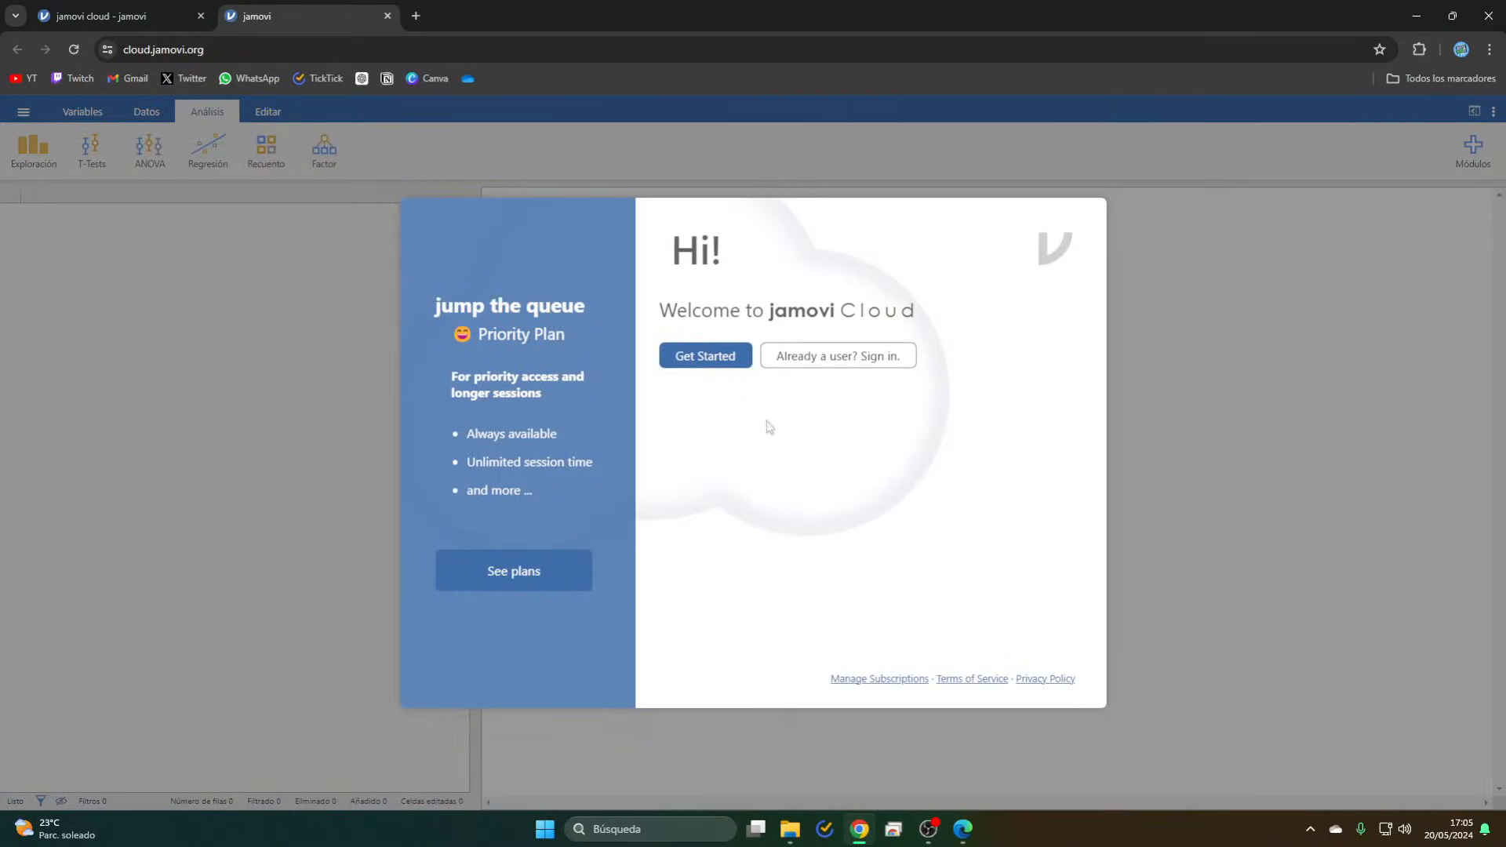
{"action": "left_click", "coordinate": [707, 360]}
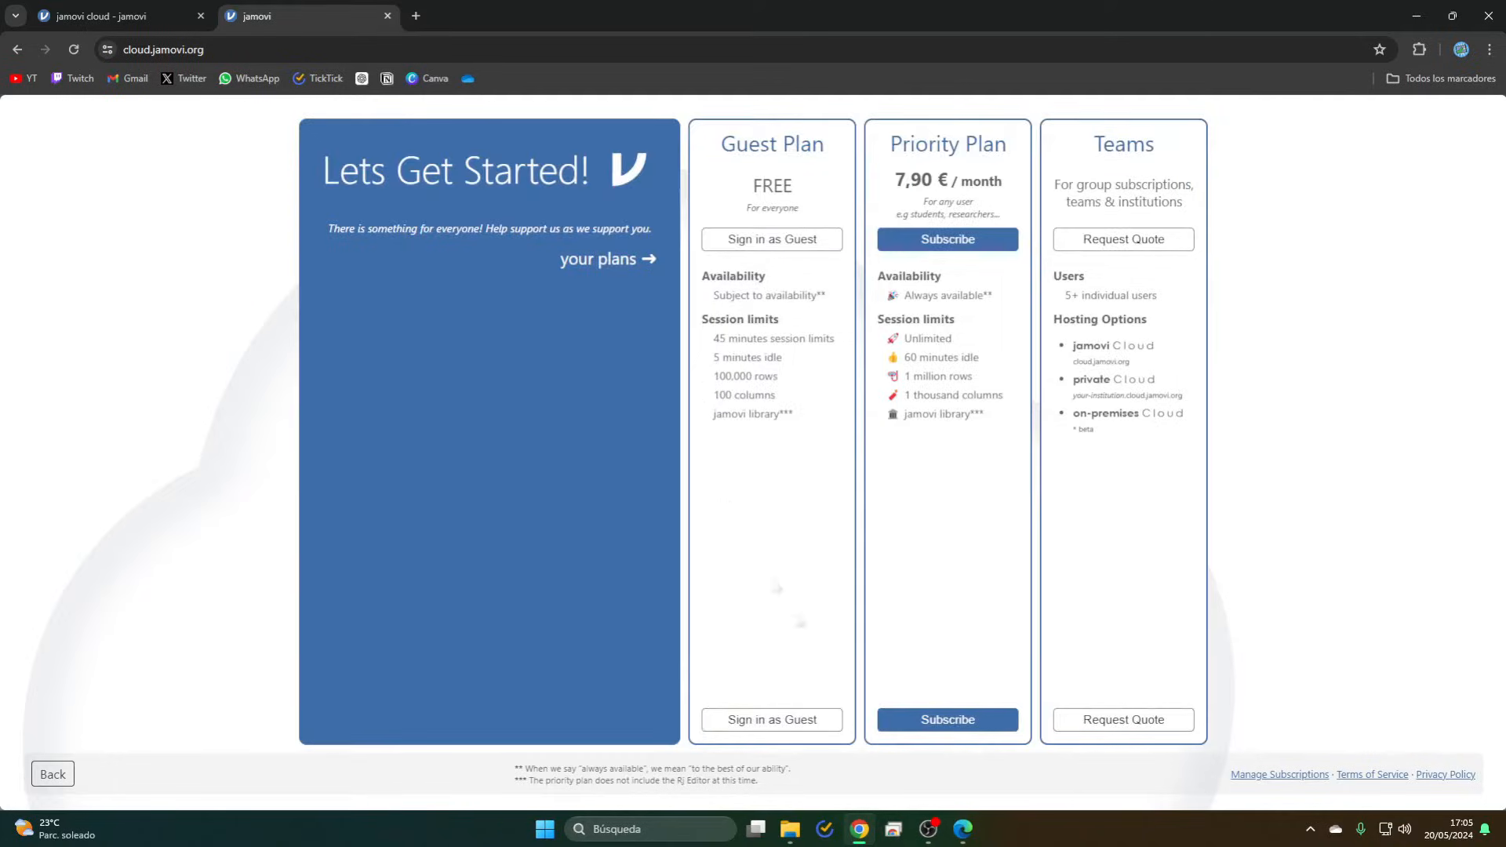
{"action": "left_click", "coordinate": [755, 246]}
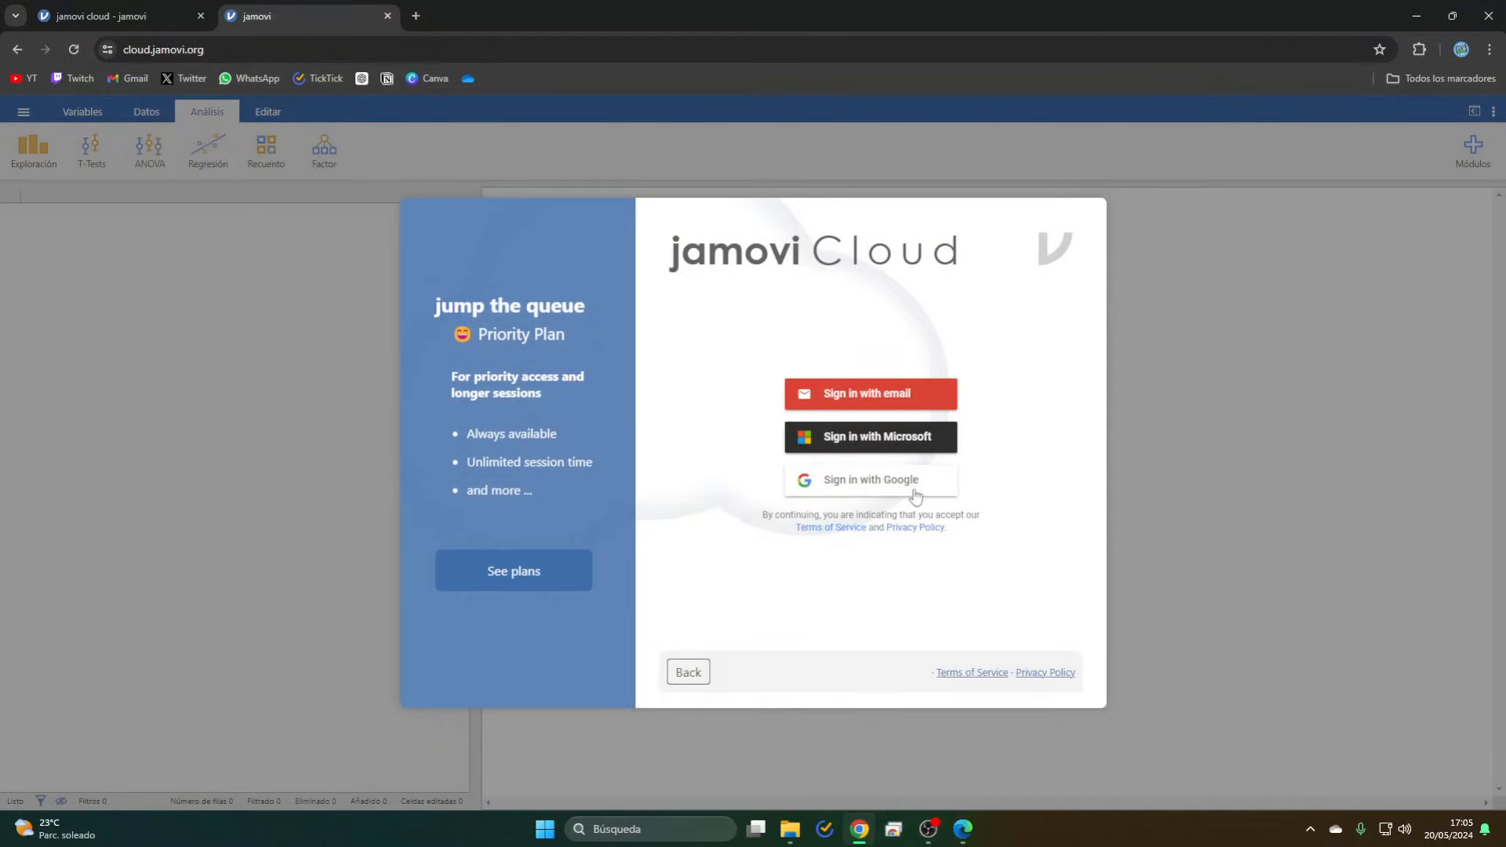
{"action": "left_click", "coordinate": [859, 493]}
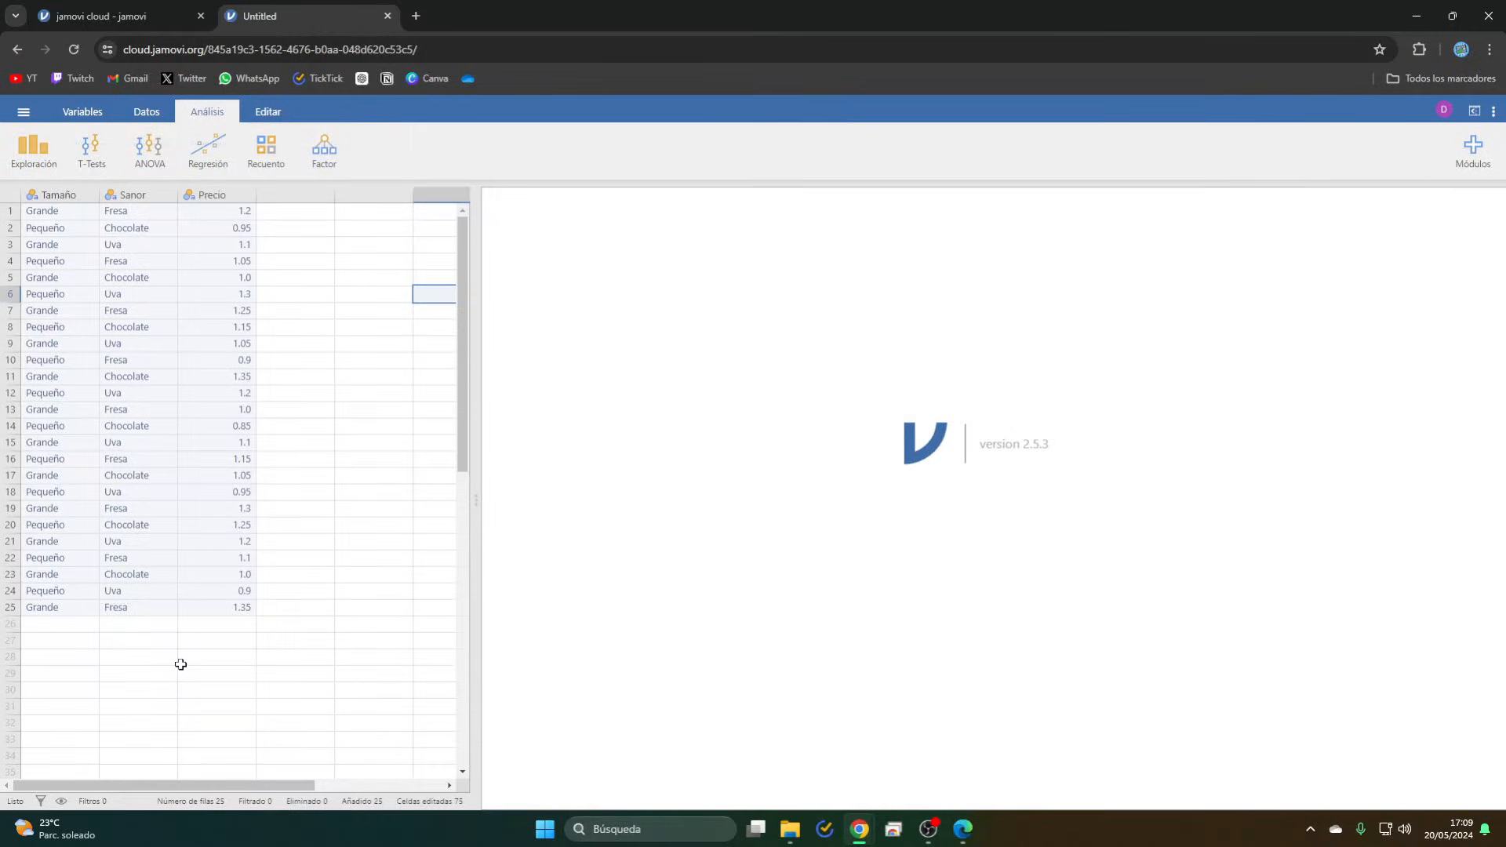
{"action": "left_click", "coordinate": [271, 476]}
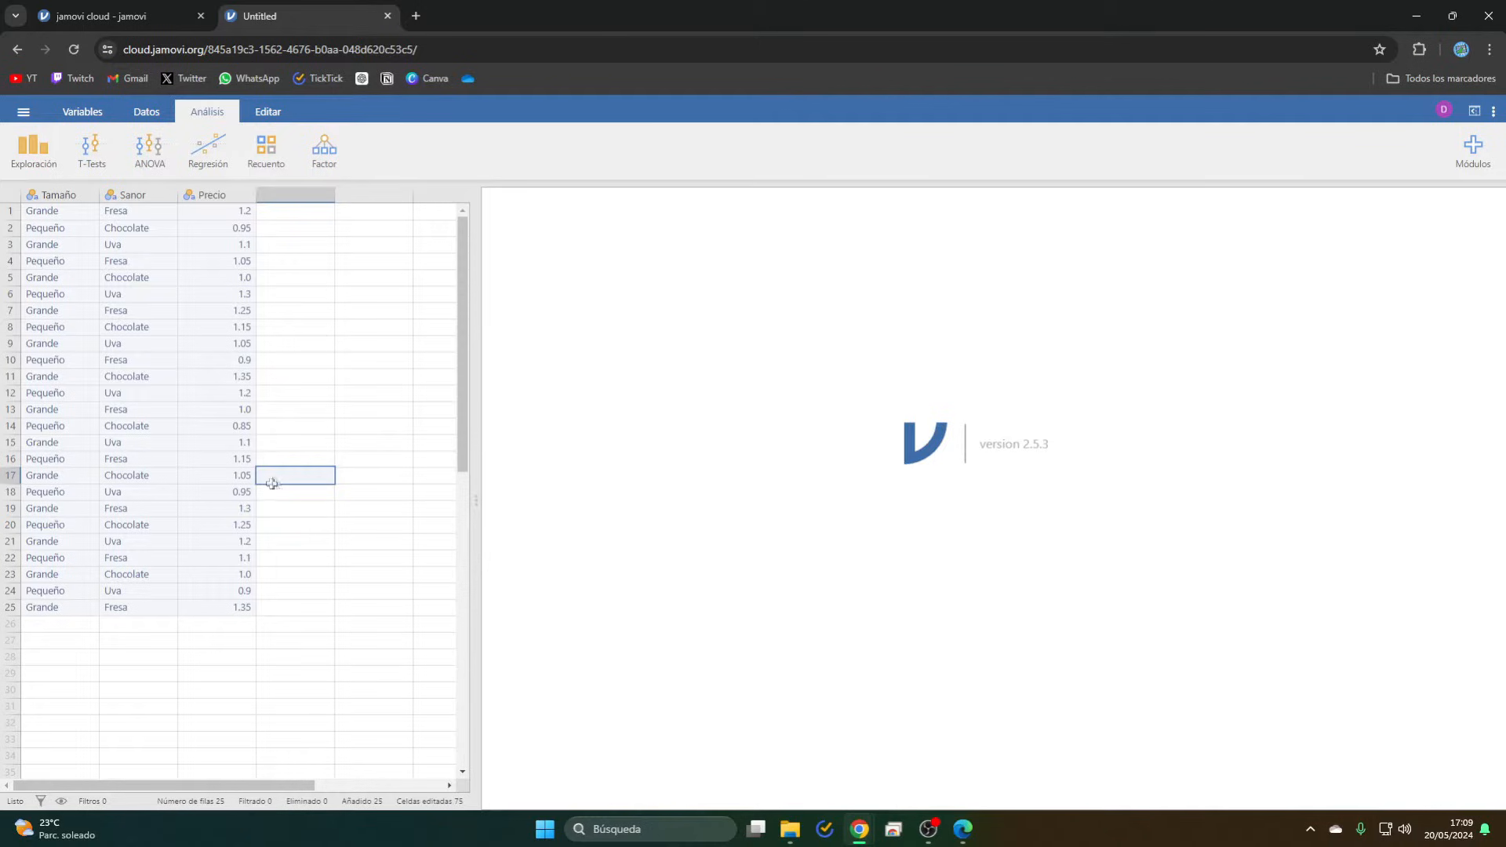
{"action": "left_click", "coordinate": [203, 671]}
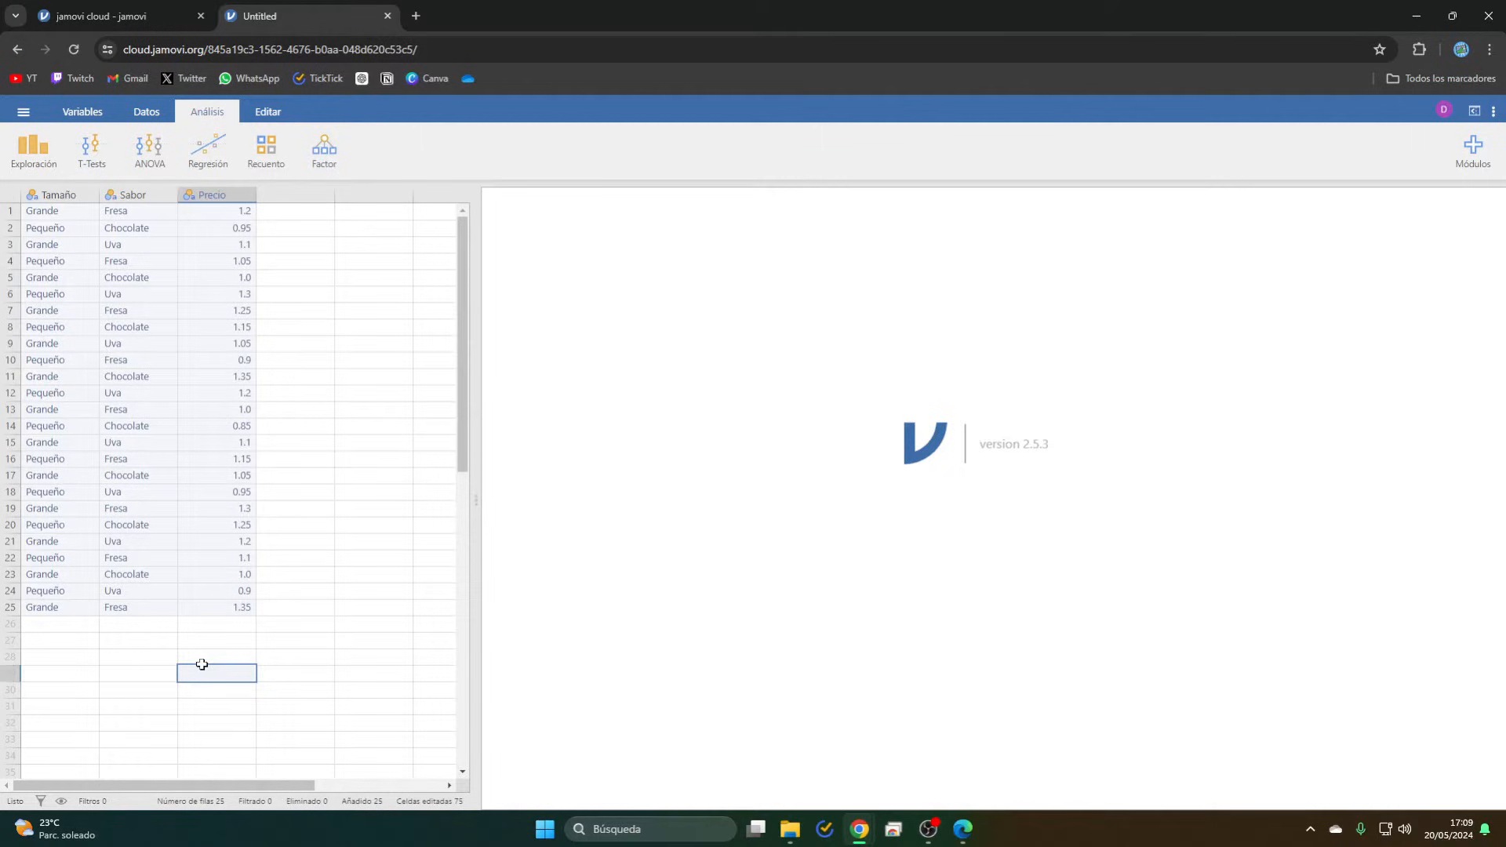
{"action": "key", "text": "Up"}
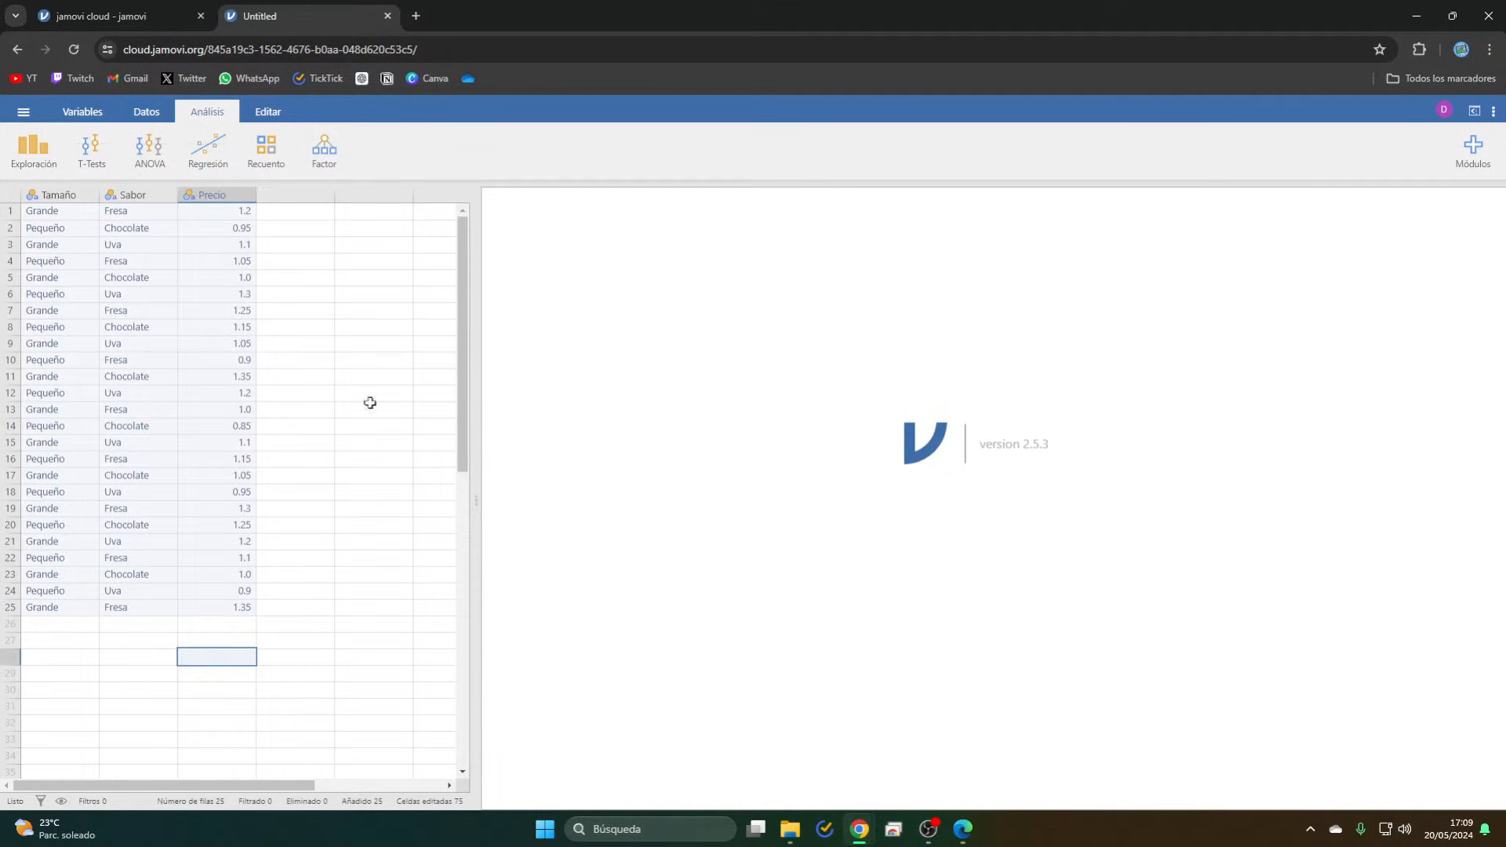
{"action": "left_click", "coordinate": [284, 345]}
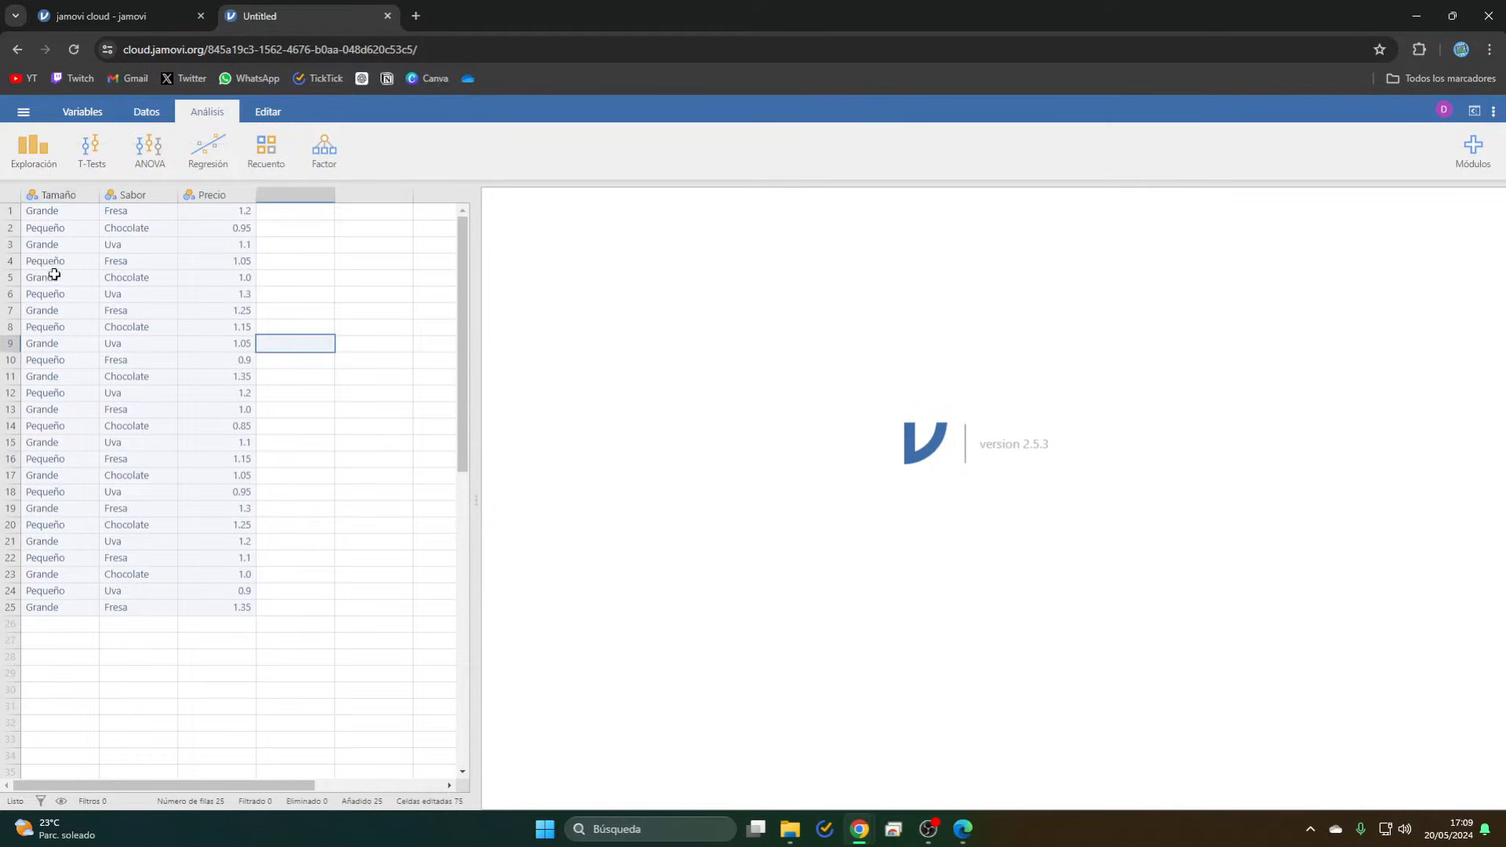
- Open the Tamaño variable's settings to review its measure type and levels, and close them
{"action": "left_click", "coordinate": [55, 196]}
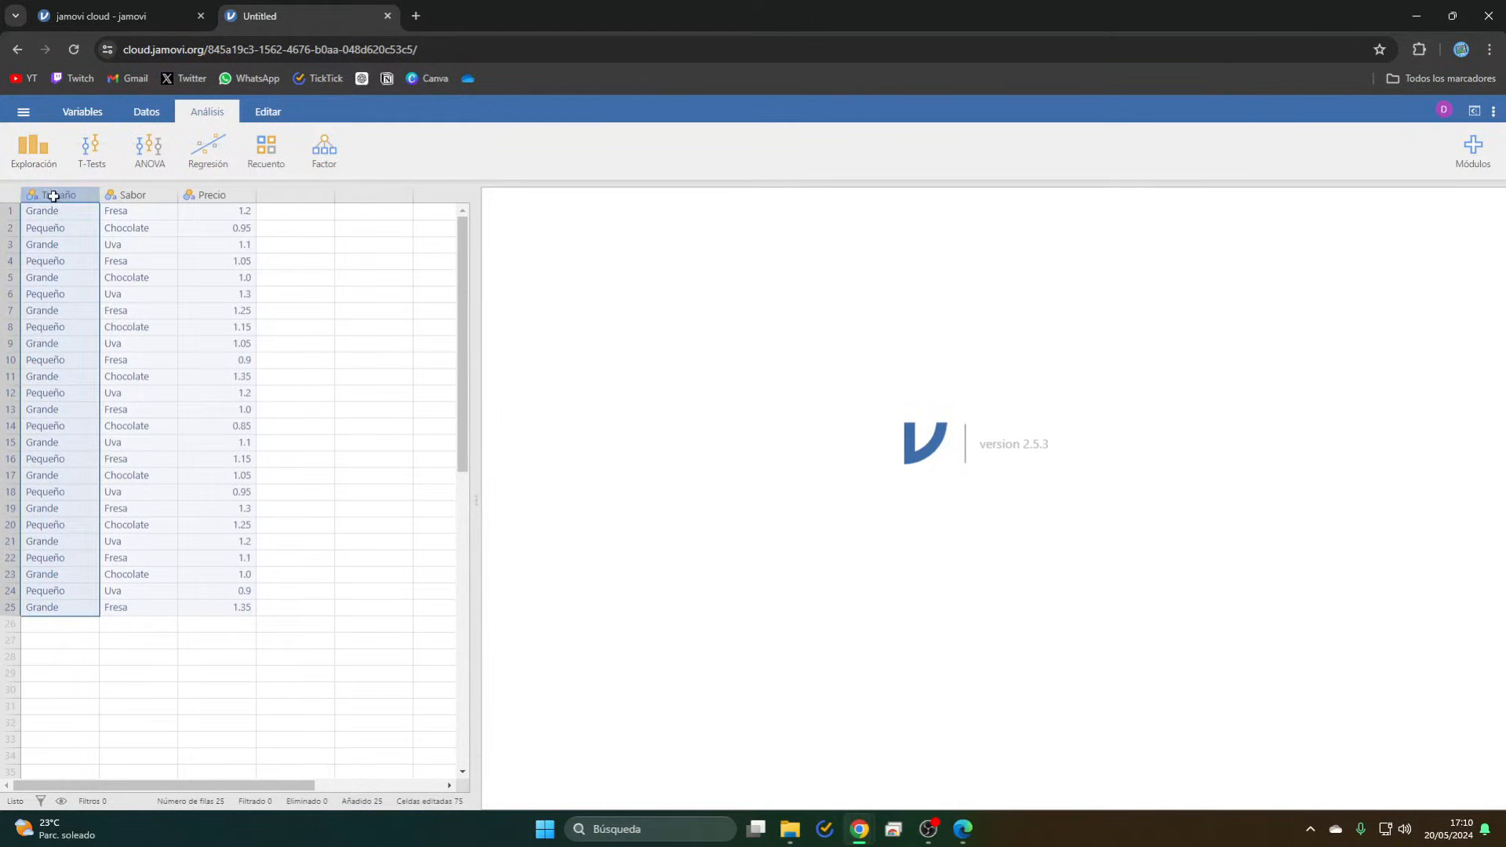
{"action": "double_click", "coordinate": [54, 196]}
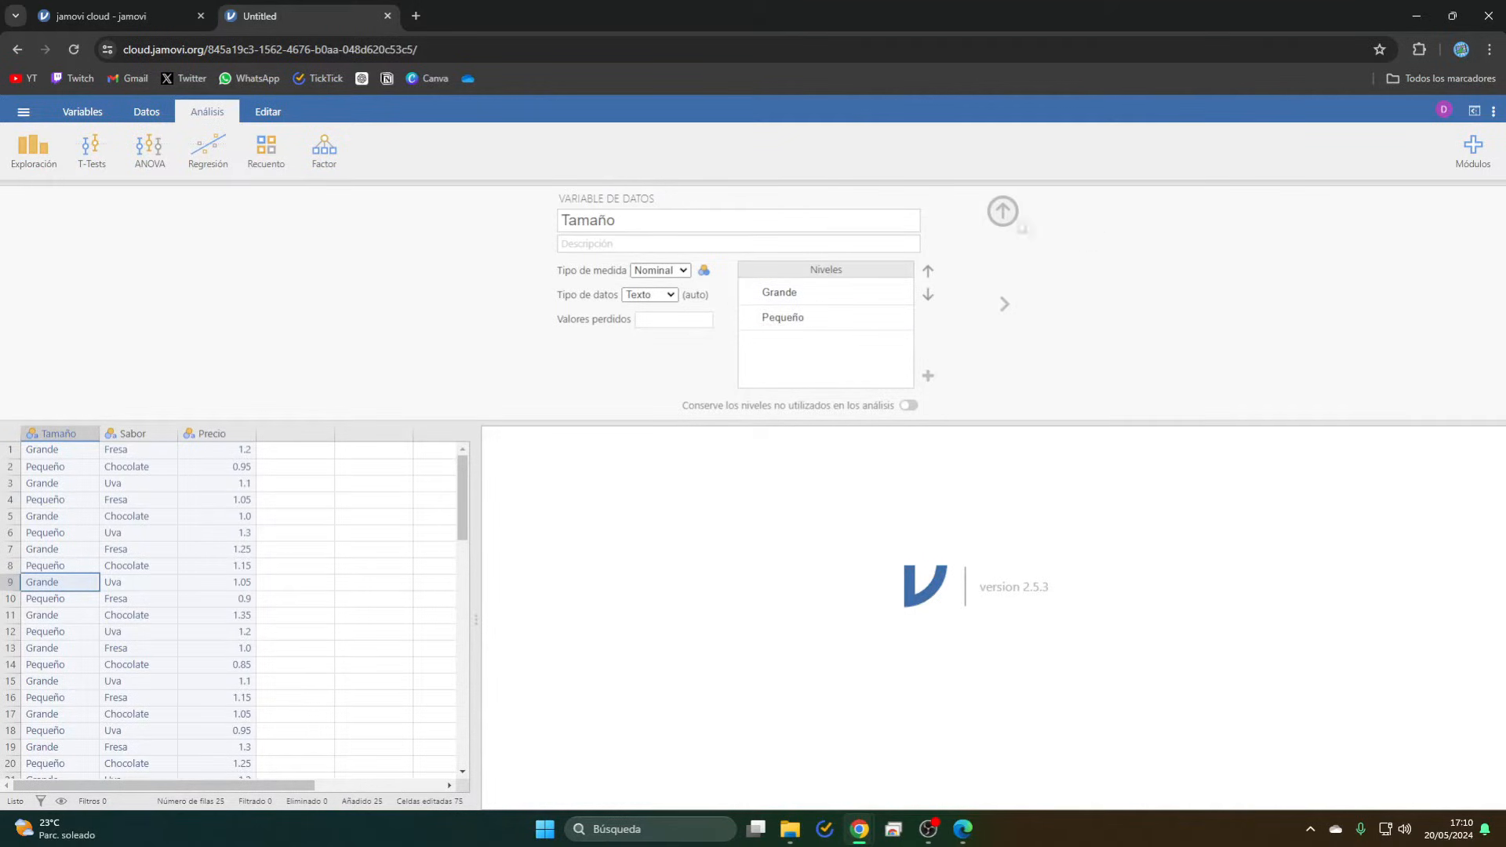
{"action": "left_click", "coordinate": [1005, 215]}
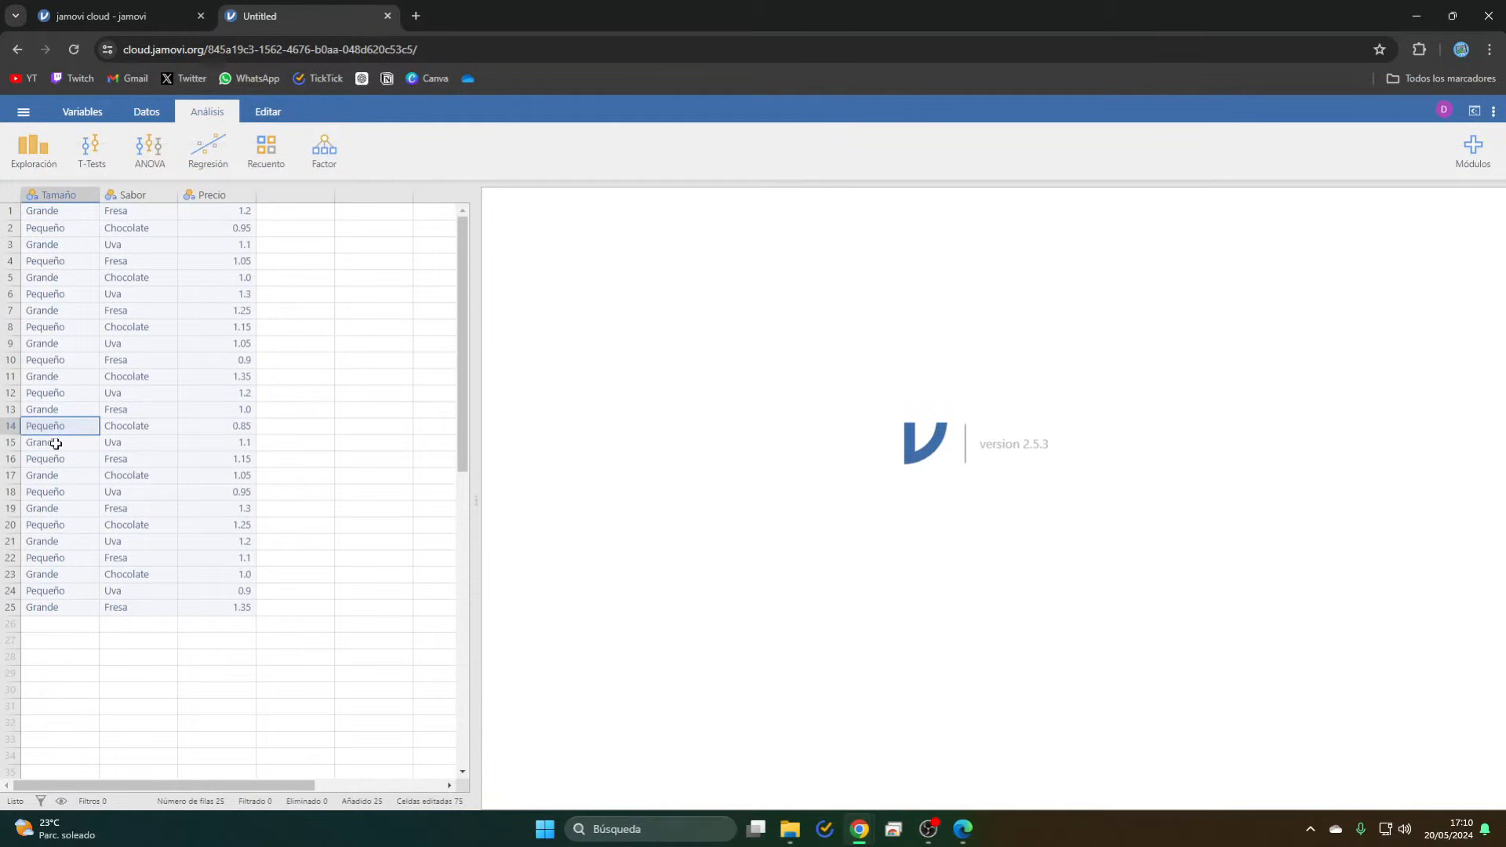
- Change the row 14 value of Tamaño to Pequeños and inspect the variable's list of levels
{"action": "double_click", "coordinate": [69, 429]}
{"action": "left_click", "coordinate": [71, 429]}
{"action": "type", "text": "s"}
{"action": "left_click_drag", "start_coordinate": [109, 442], "coordinate": [84, 200]}
{"action": "left_click", "coordinate": [83, 197]}
{"action": "double_click", "coordinate": [83, 198]}
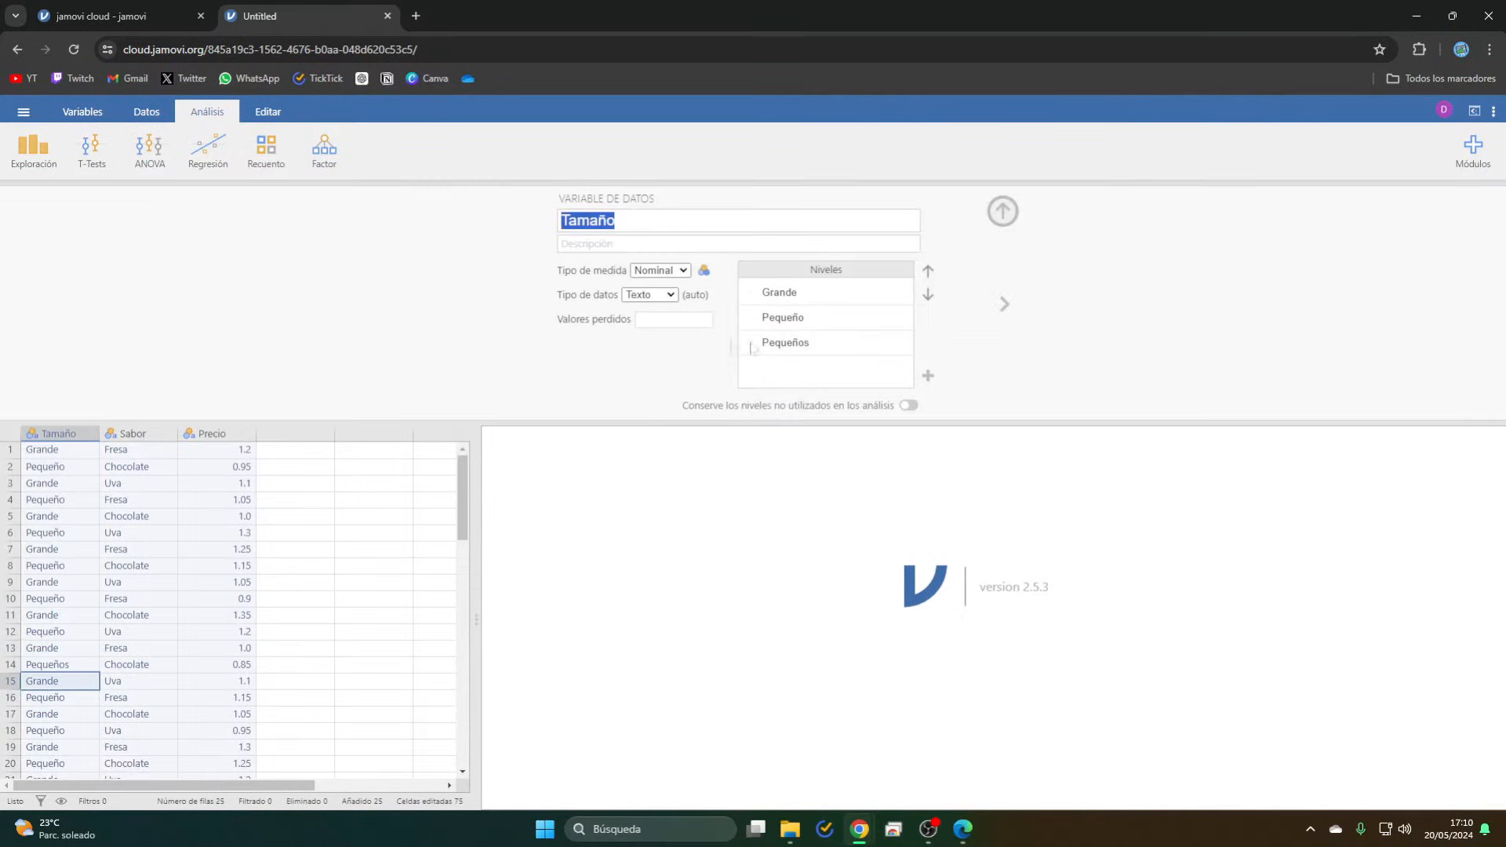
{"action": "left_click", "coordinate": [821, 344]}
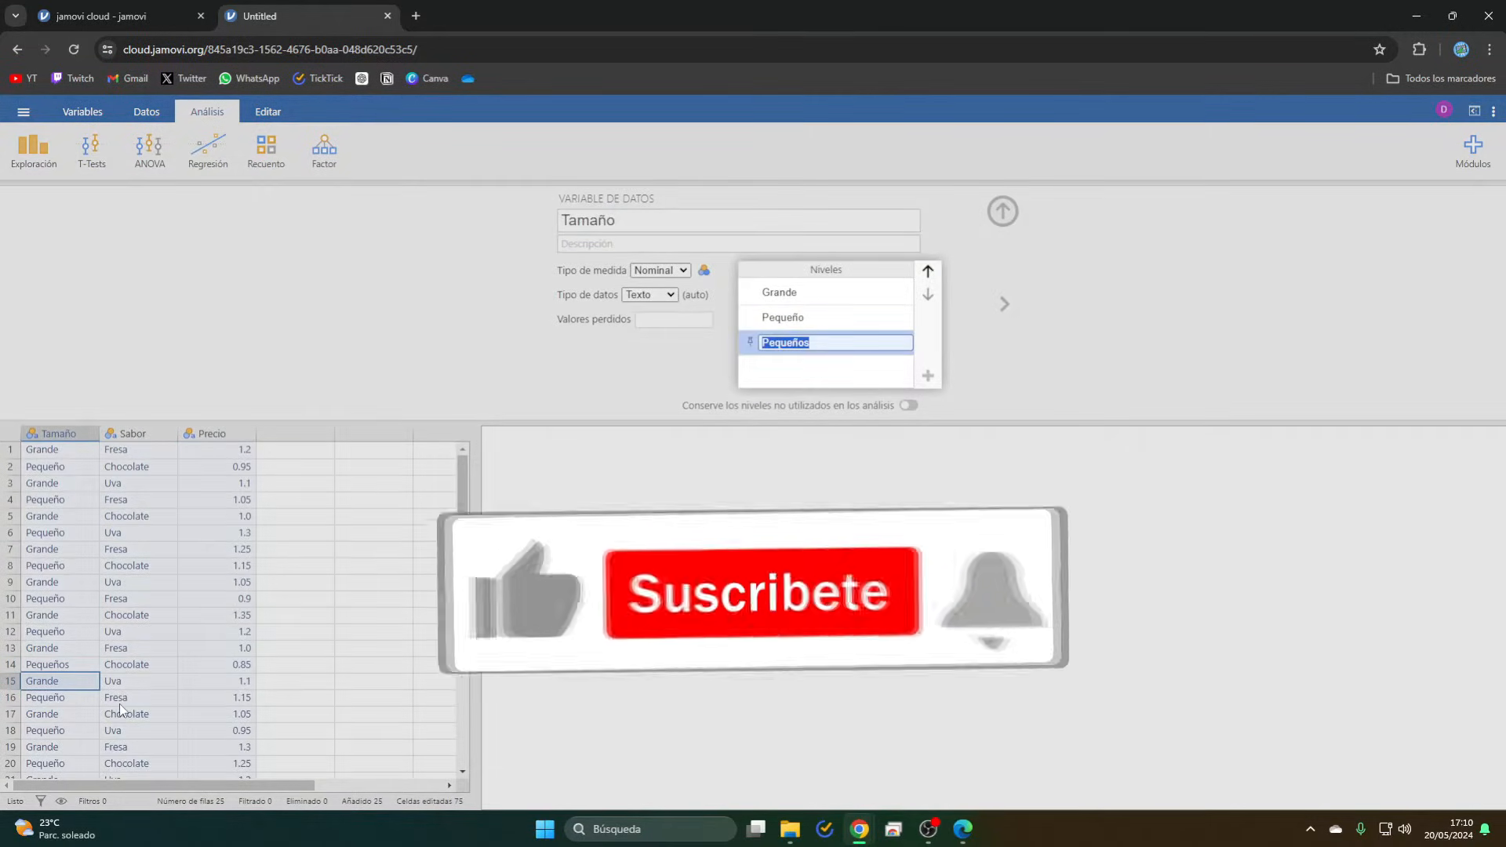
- Review the Sabor variable's settings, and set Precio's measure type to Continua and its data type to Decimal
{"action": "double_click", "coordinate": [140, 193]}
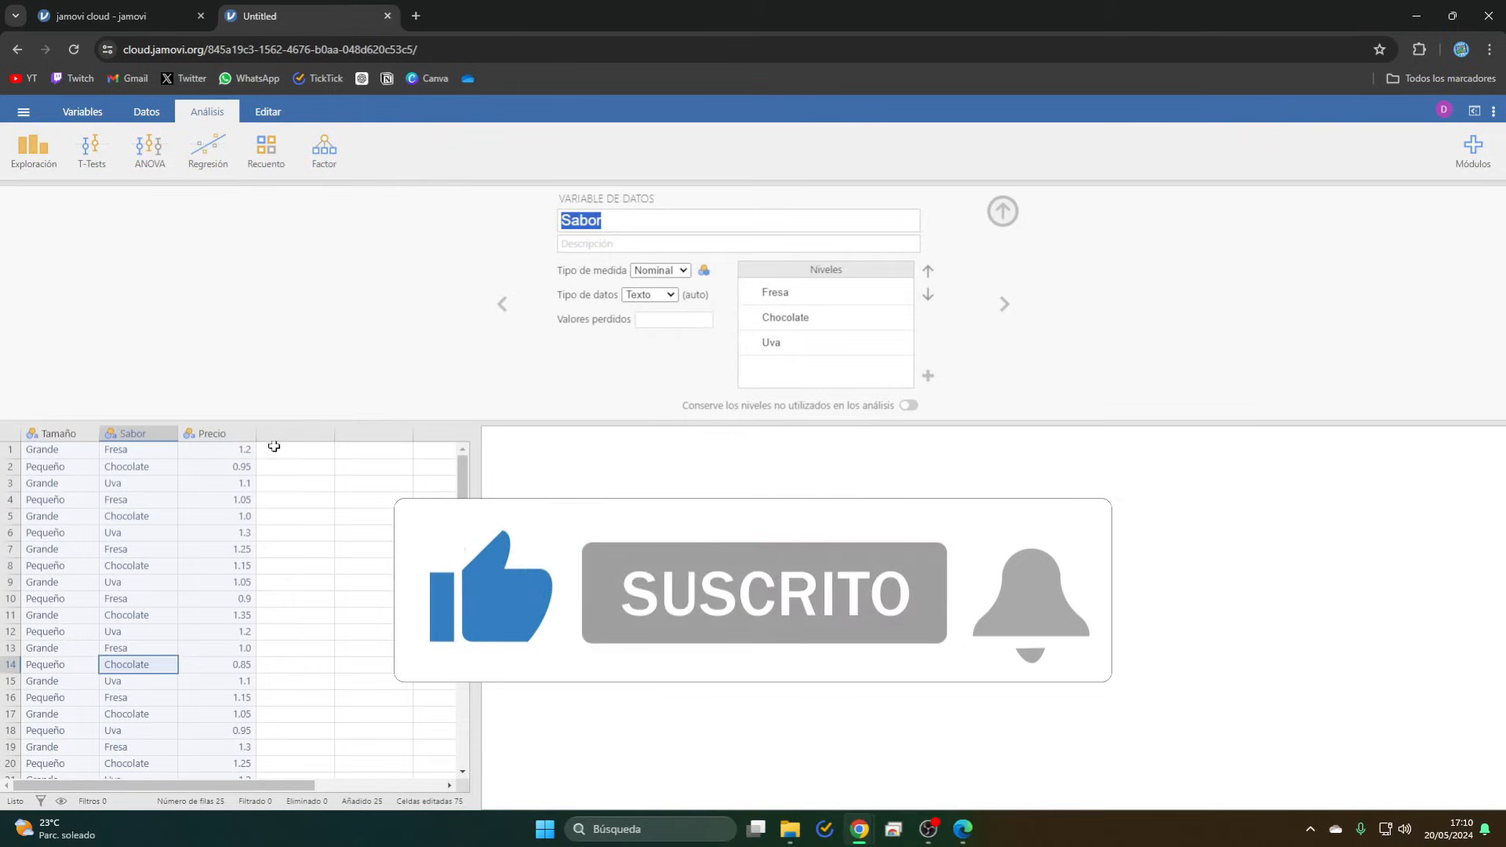
{"action": "left_click", "coordinate": [213, 433]}
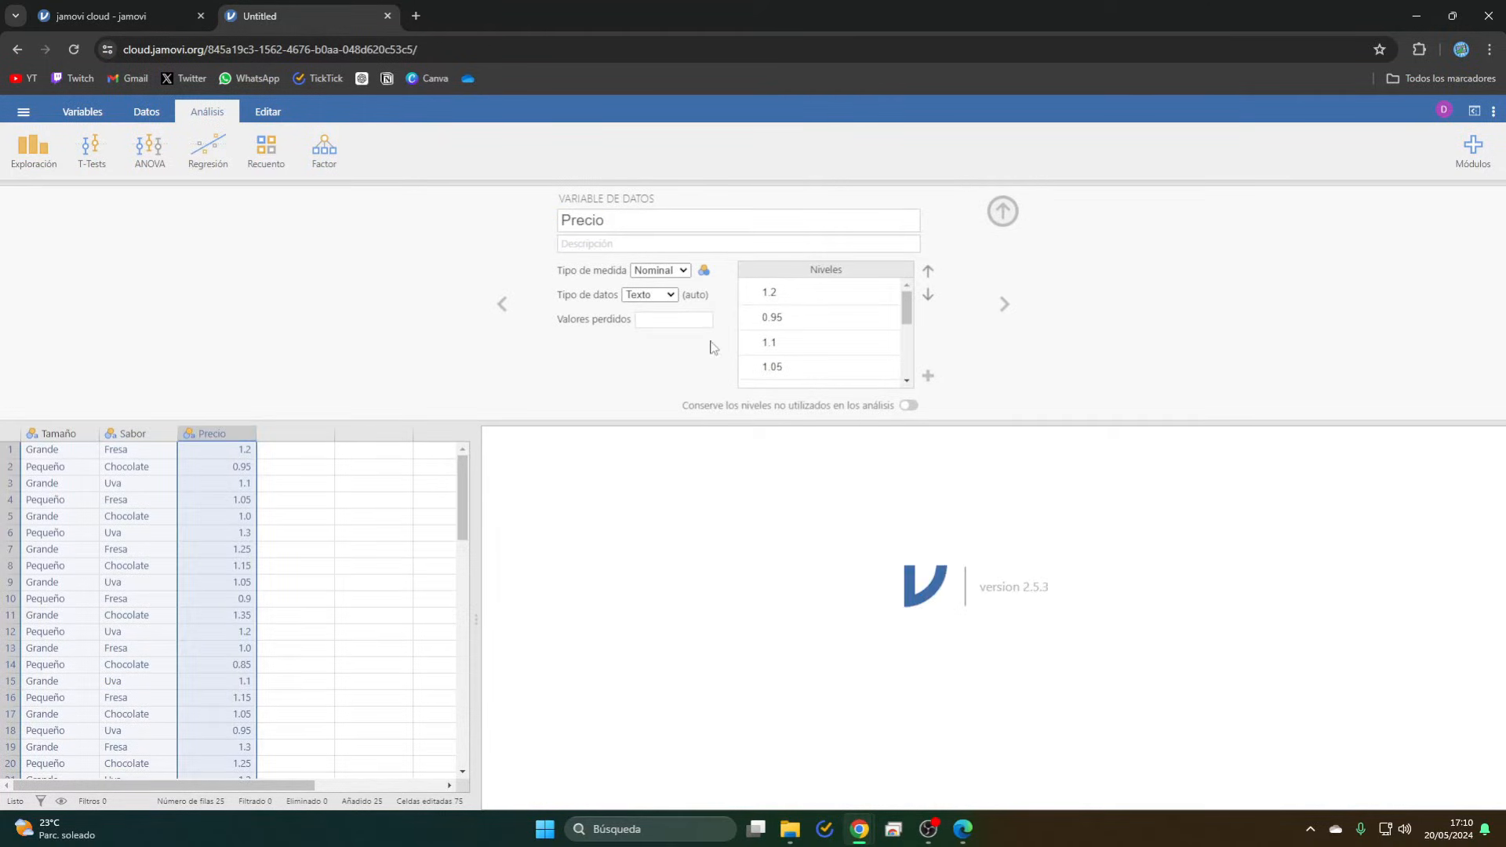
{"action": "left_click", "coordinate": [674, 272]}
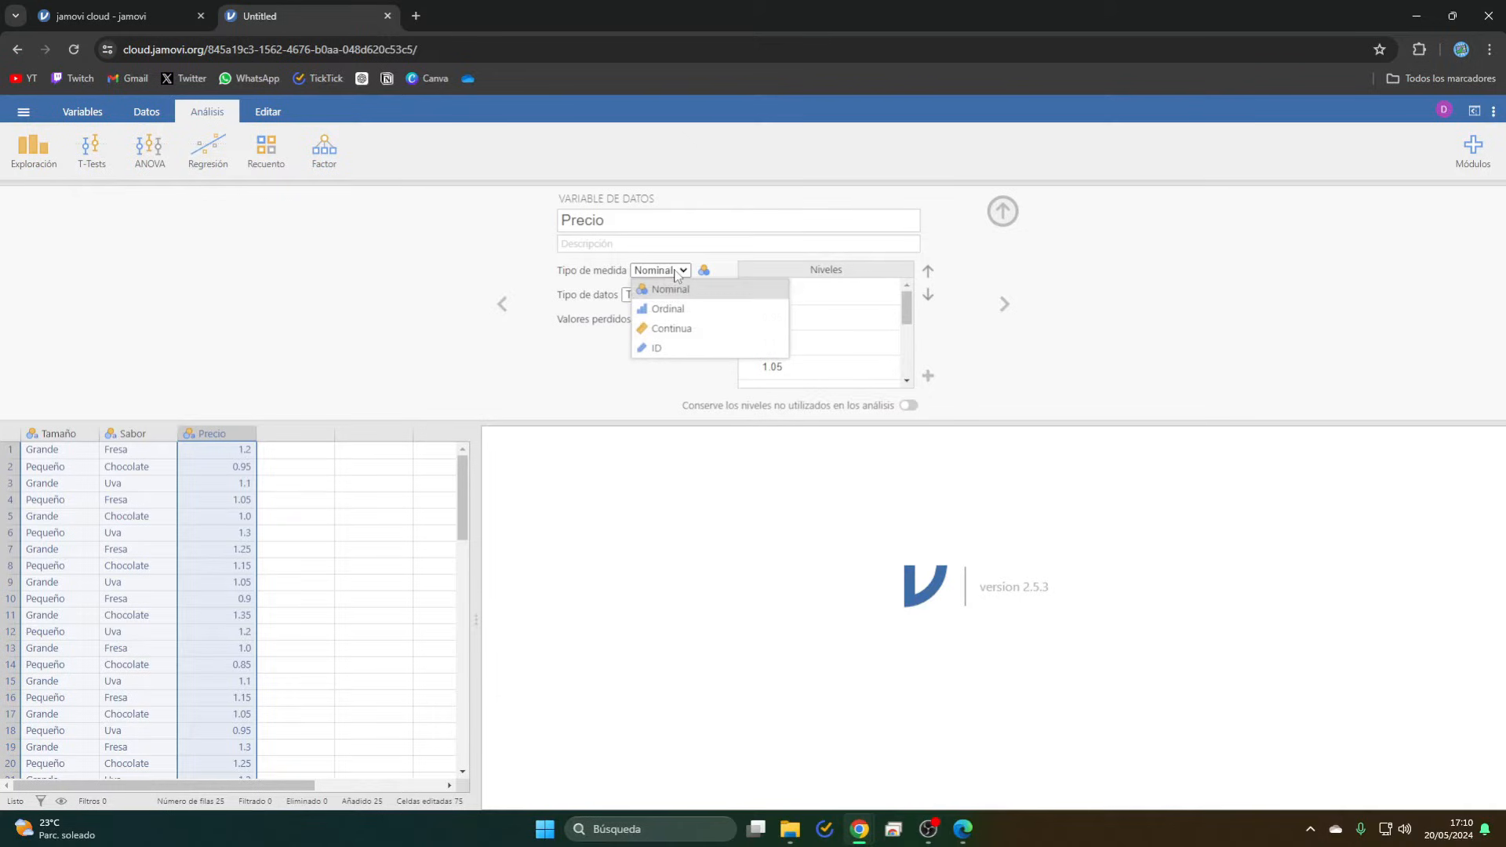
{"action": "left_click", "coordinate": [681, 333]}
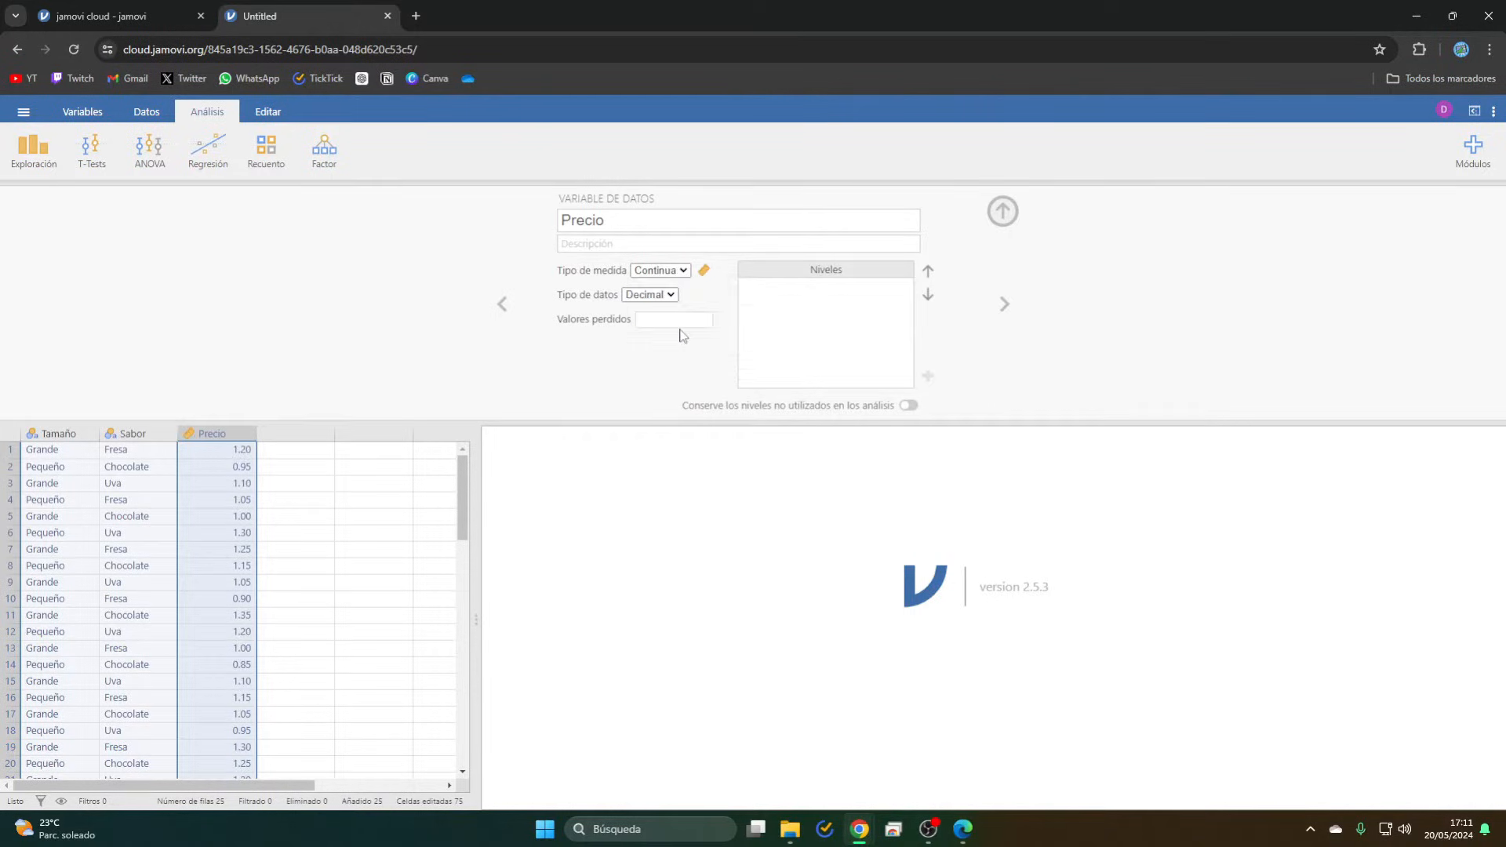
{"action": "left_click", "coordinate": [666, 295]}
{"action": "left_click", "coordinate": [666, 323]}
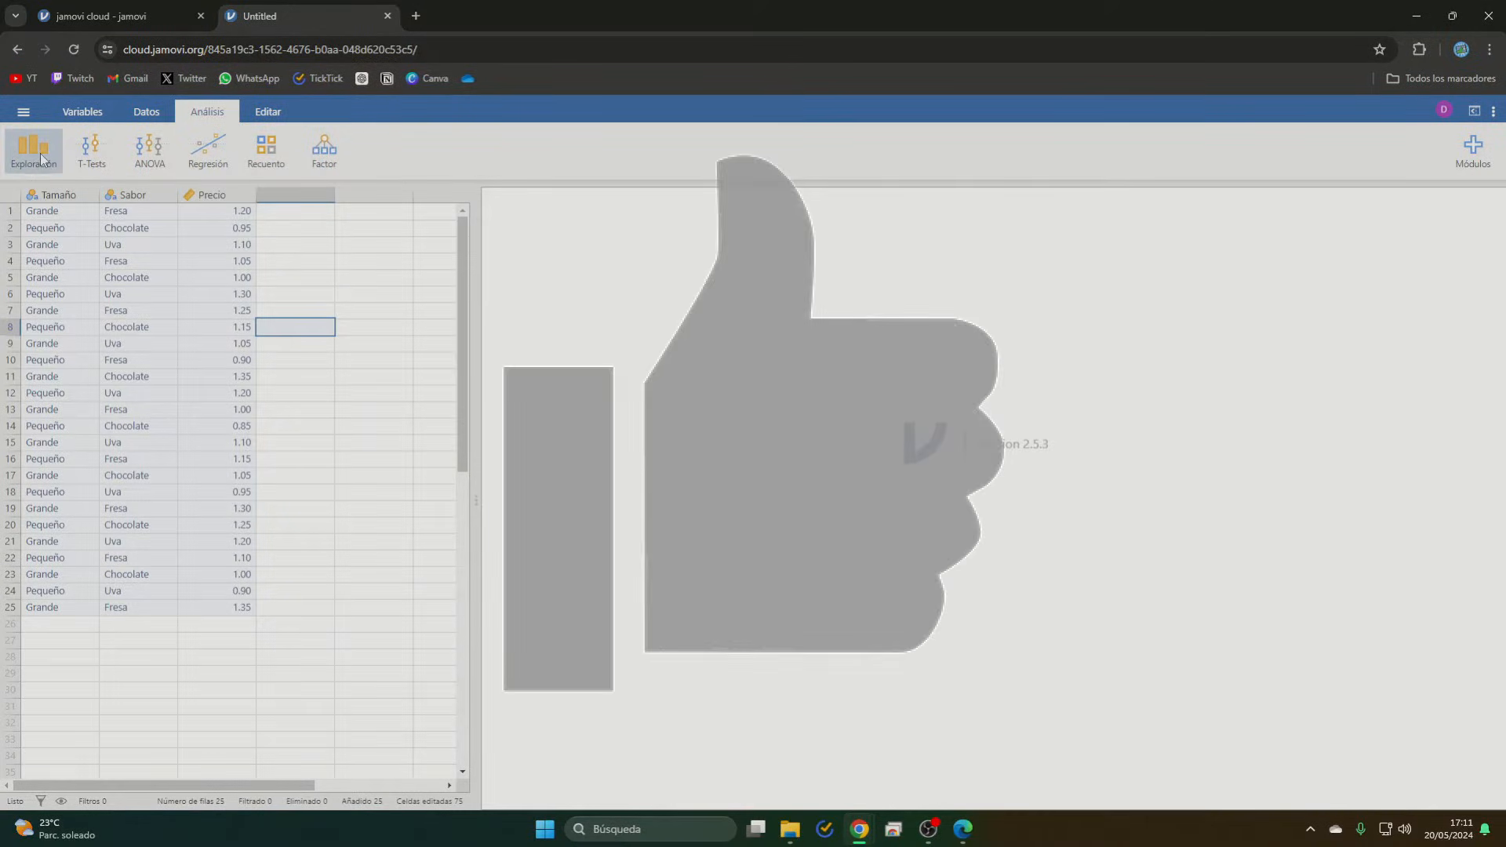
- Create a Descriptivas analysis with Precio as the variable and expand its Estadísticas options
{"action": "left_click", "coordinate": [40, 153]}
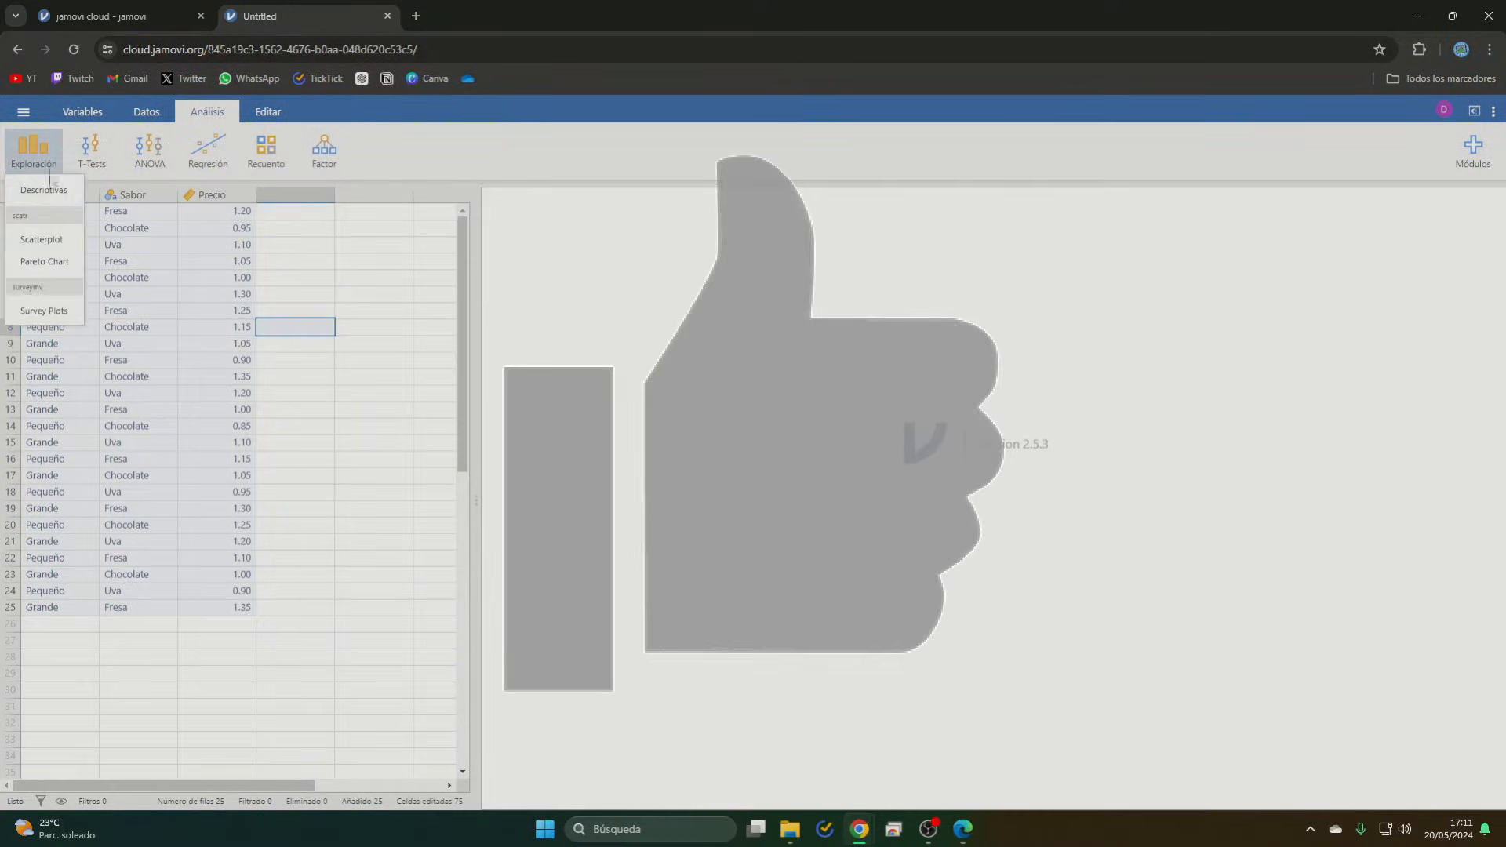
{"action": "left_click", "coordinate": [53, 202]}
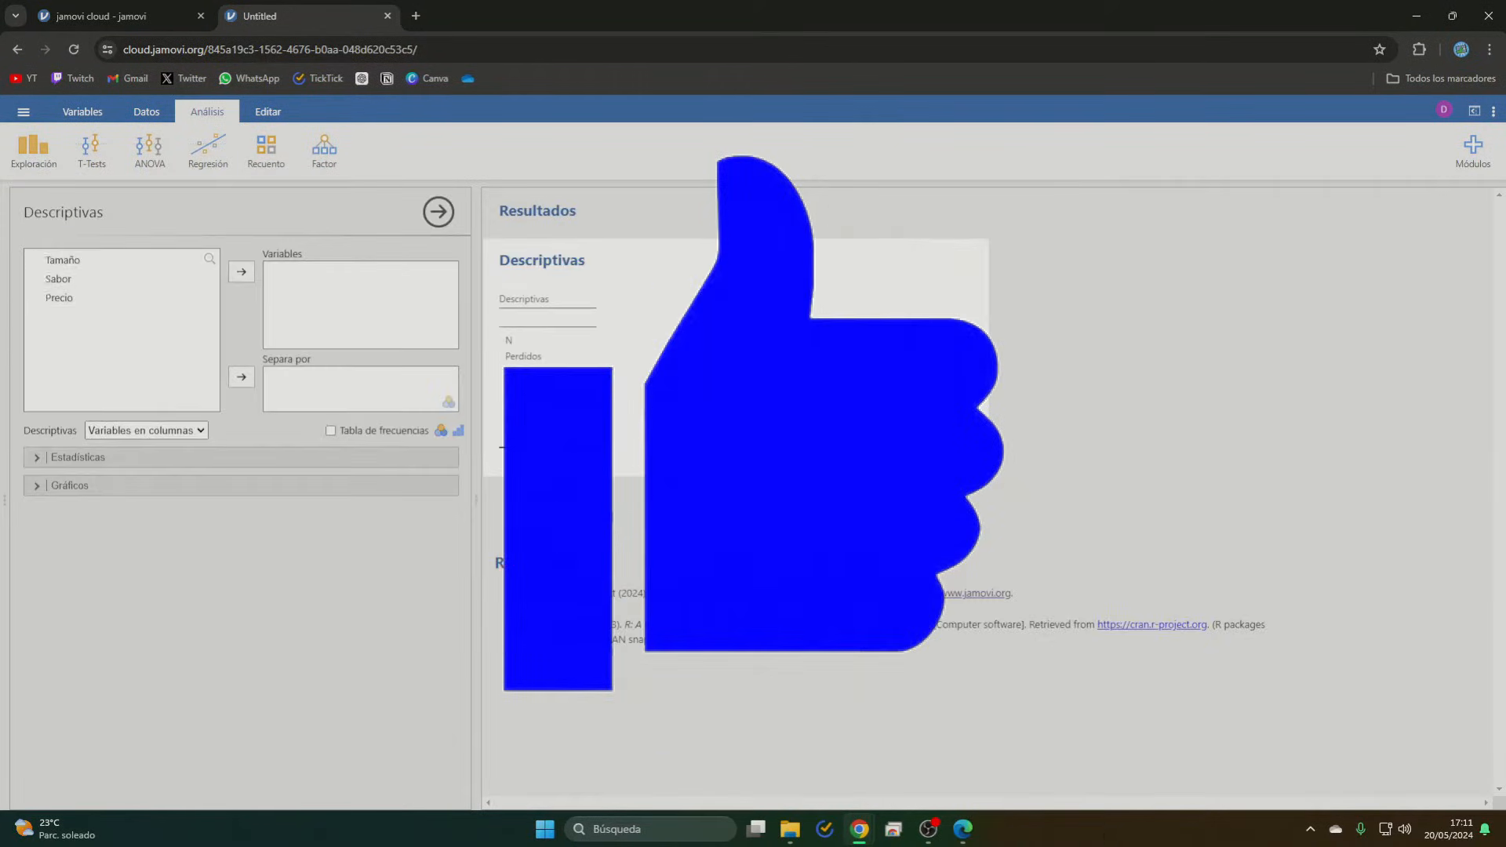
{"action": "left_click", "coordinate": [61, 299]}
{"action": "left_click_drag", "start_coordinate": [60, 299], "coordinate": [370, 302]}
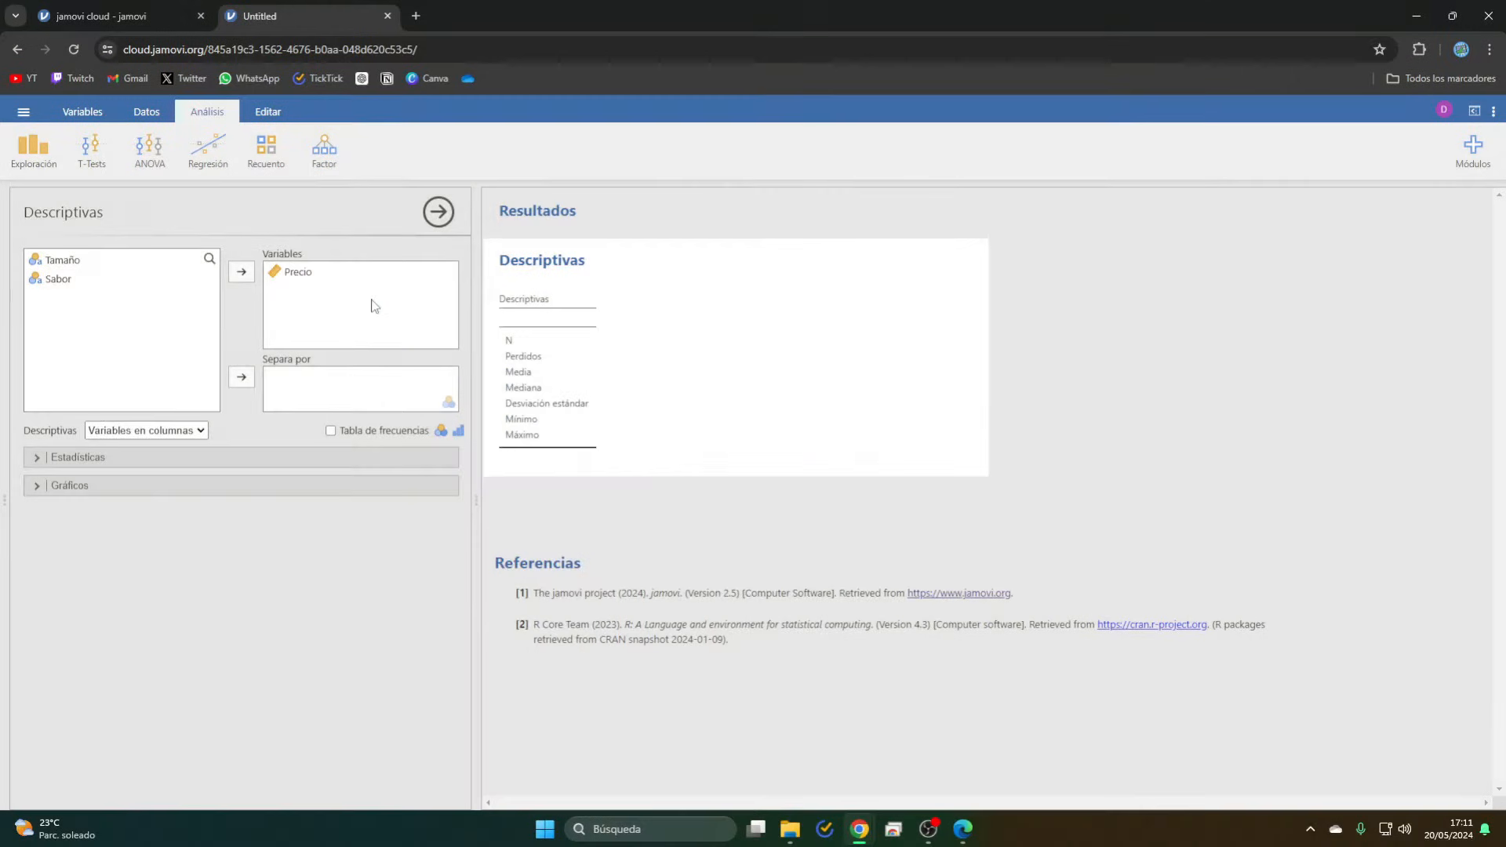
{"action": "left_click", "coordinate": [228, 457]}
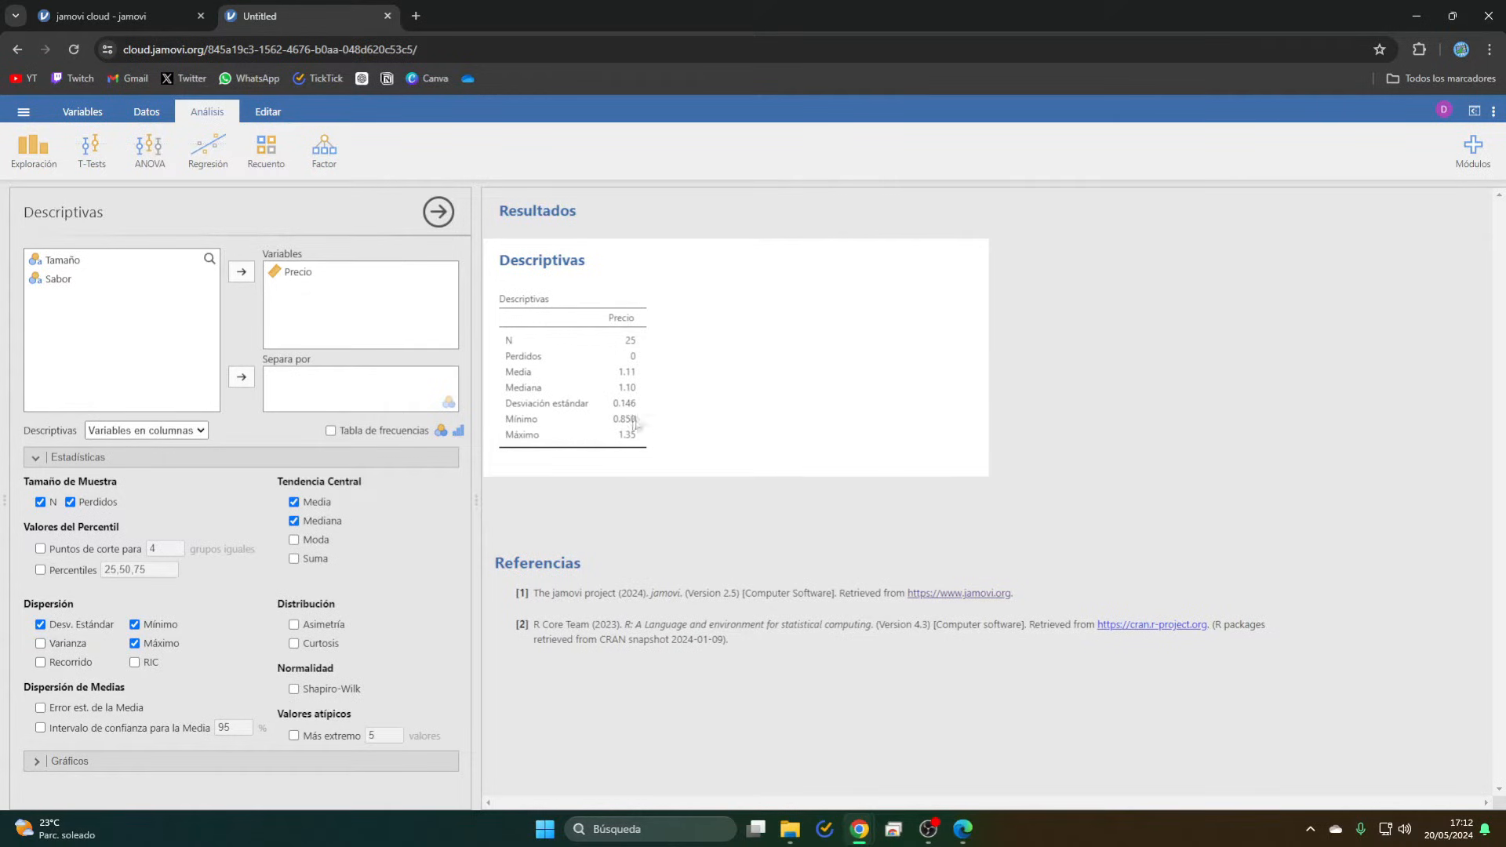
- Try including the Moda in the descriptive statistics table, and remove it again
{"action": "left_click", "coordinate": [294, 549]}
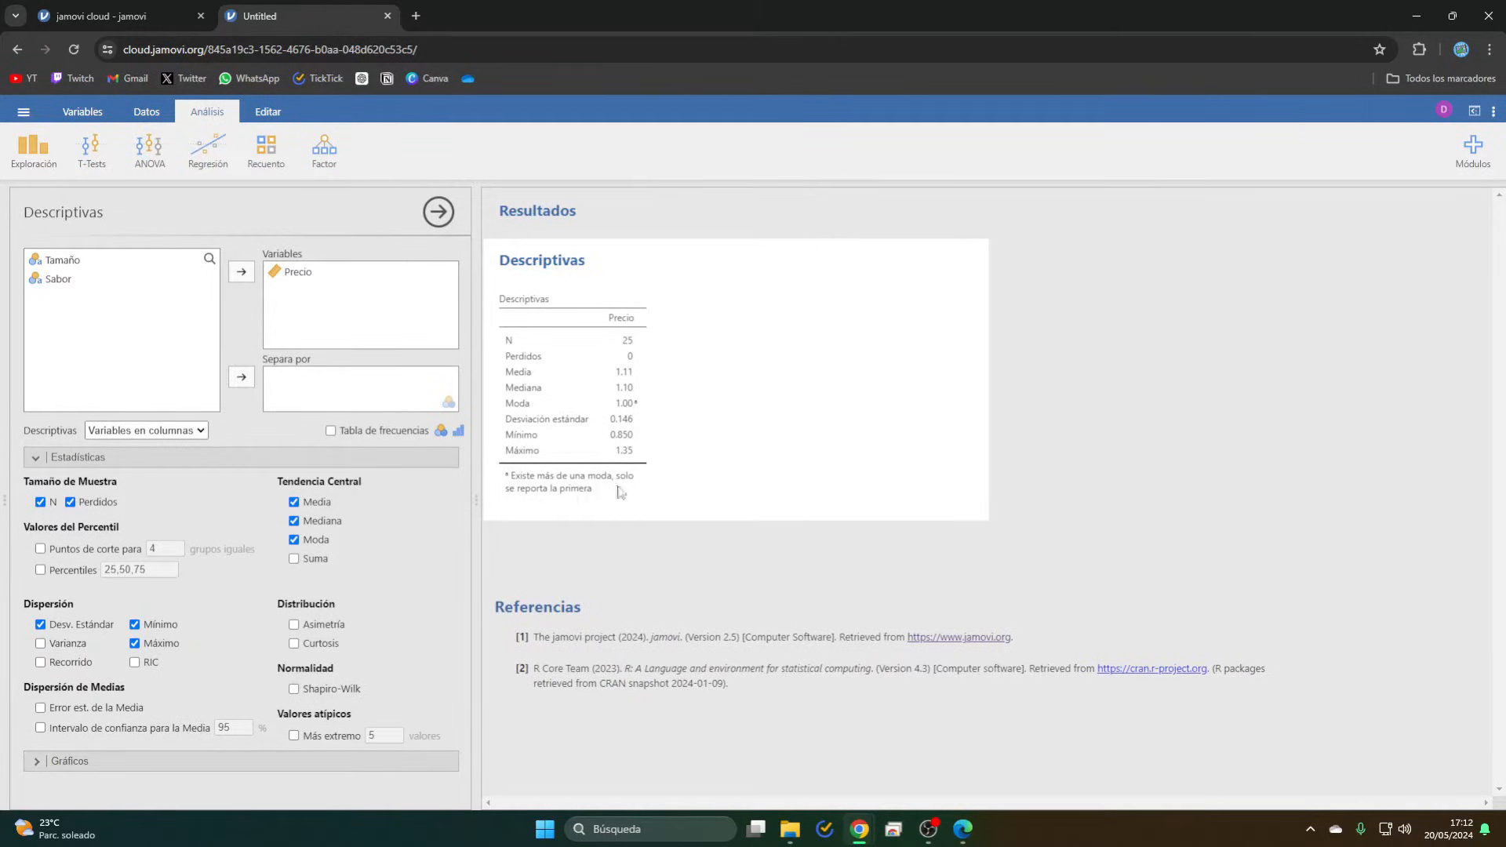
{"action": "left_click", "coordinate": [294, 540]}
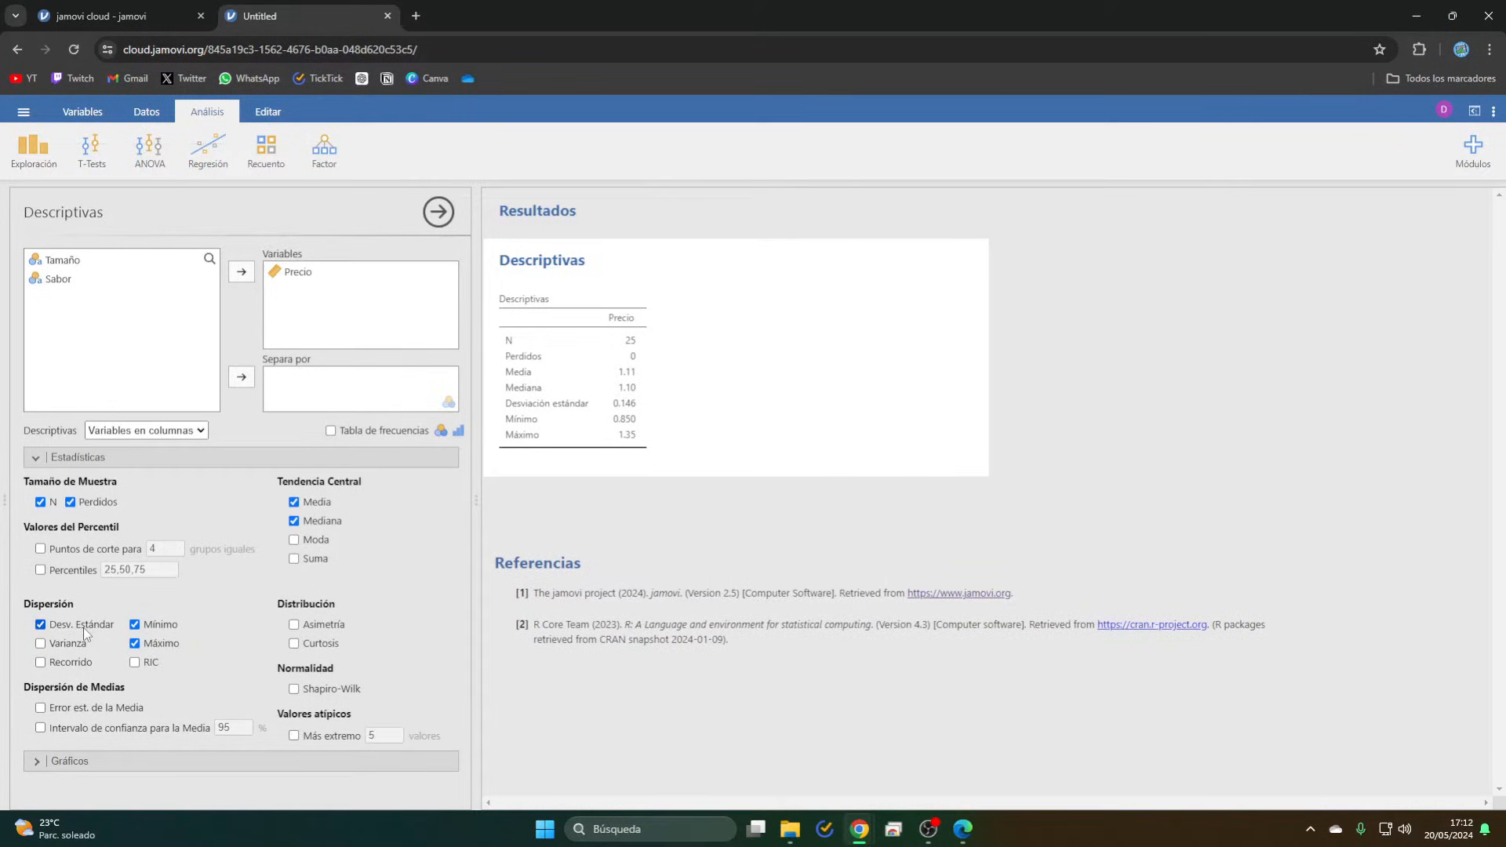
- Add the percentiles 20,40,60,80 and the Asimetría statistic to the descriptives table for Precio
{"action": "left_click", "coordinate": [41, 569]}
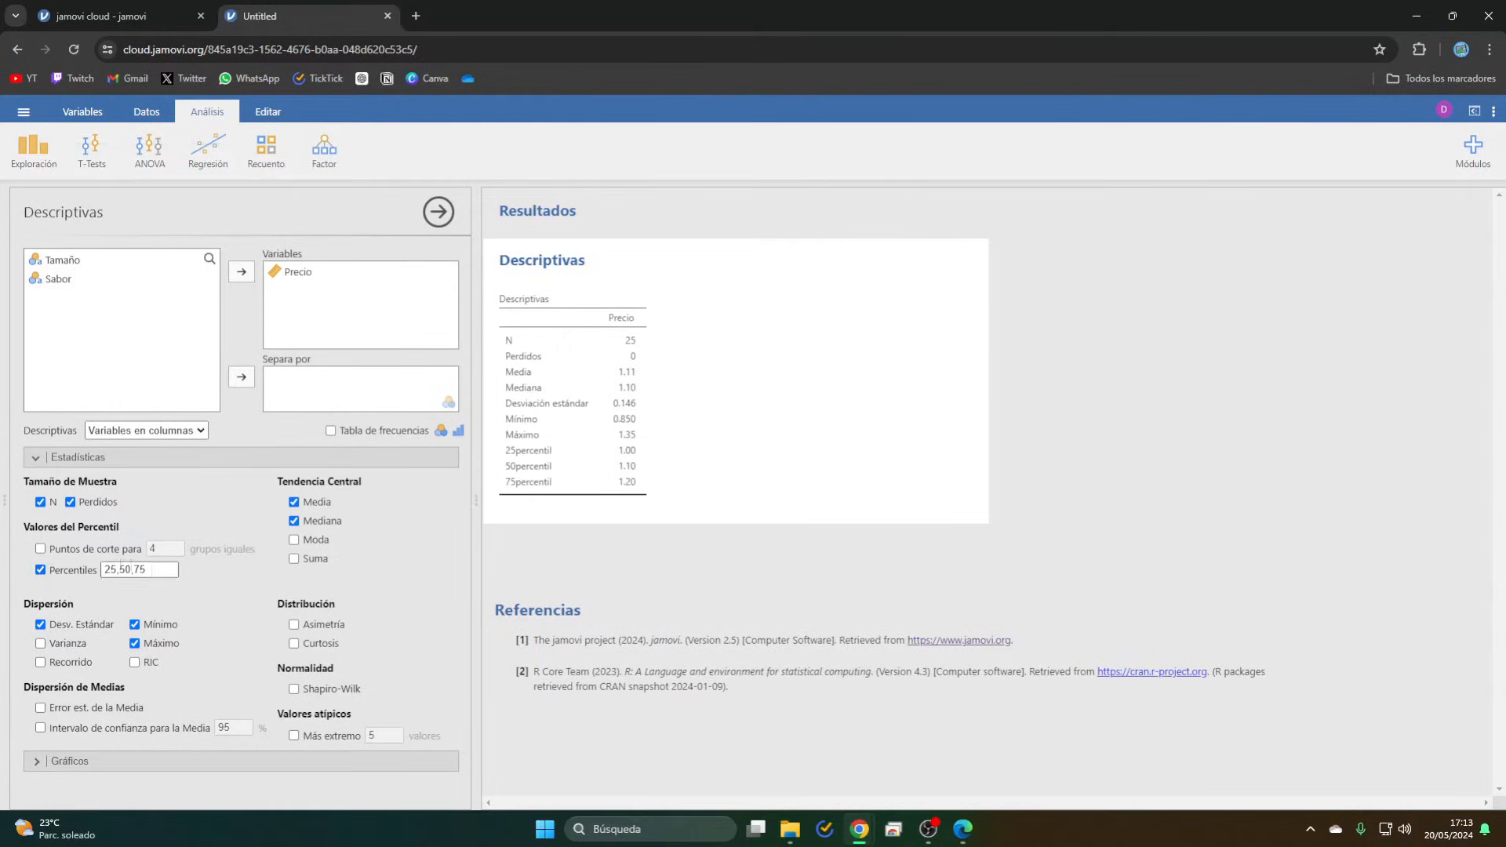
{"action": "double_click", "coordinate": [164, 570]}
{"action": "type", "text": "20,40,60,80"}
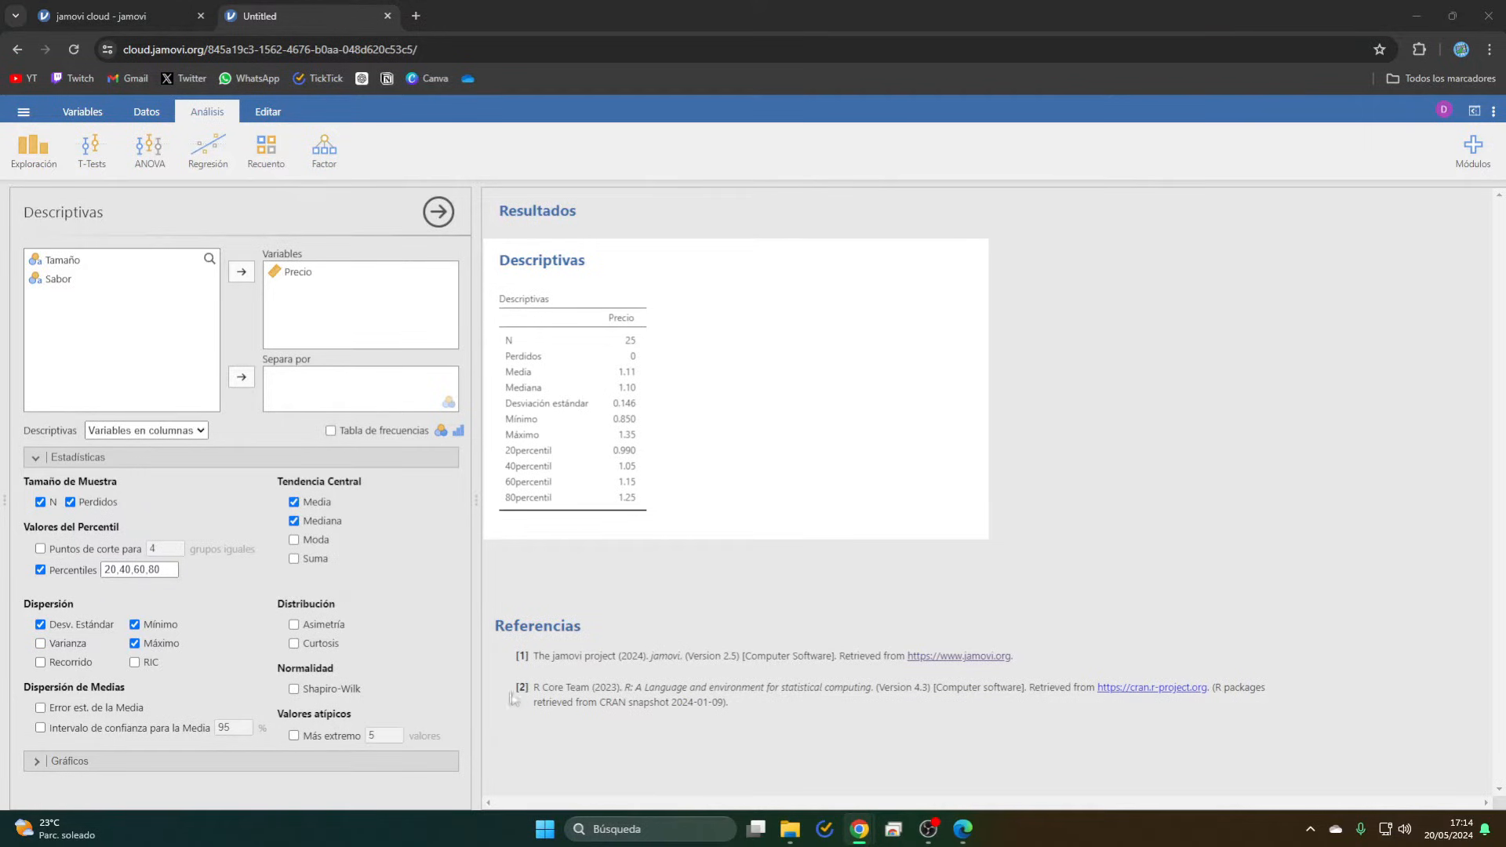
{"action": "left_click", "coordinate": [294, 625]}
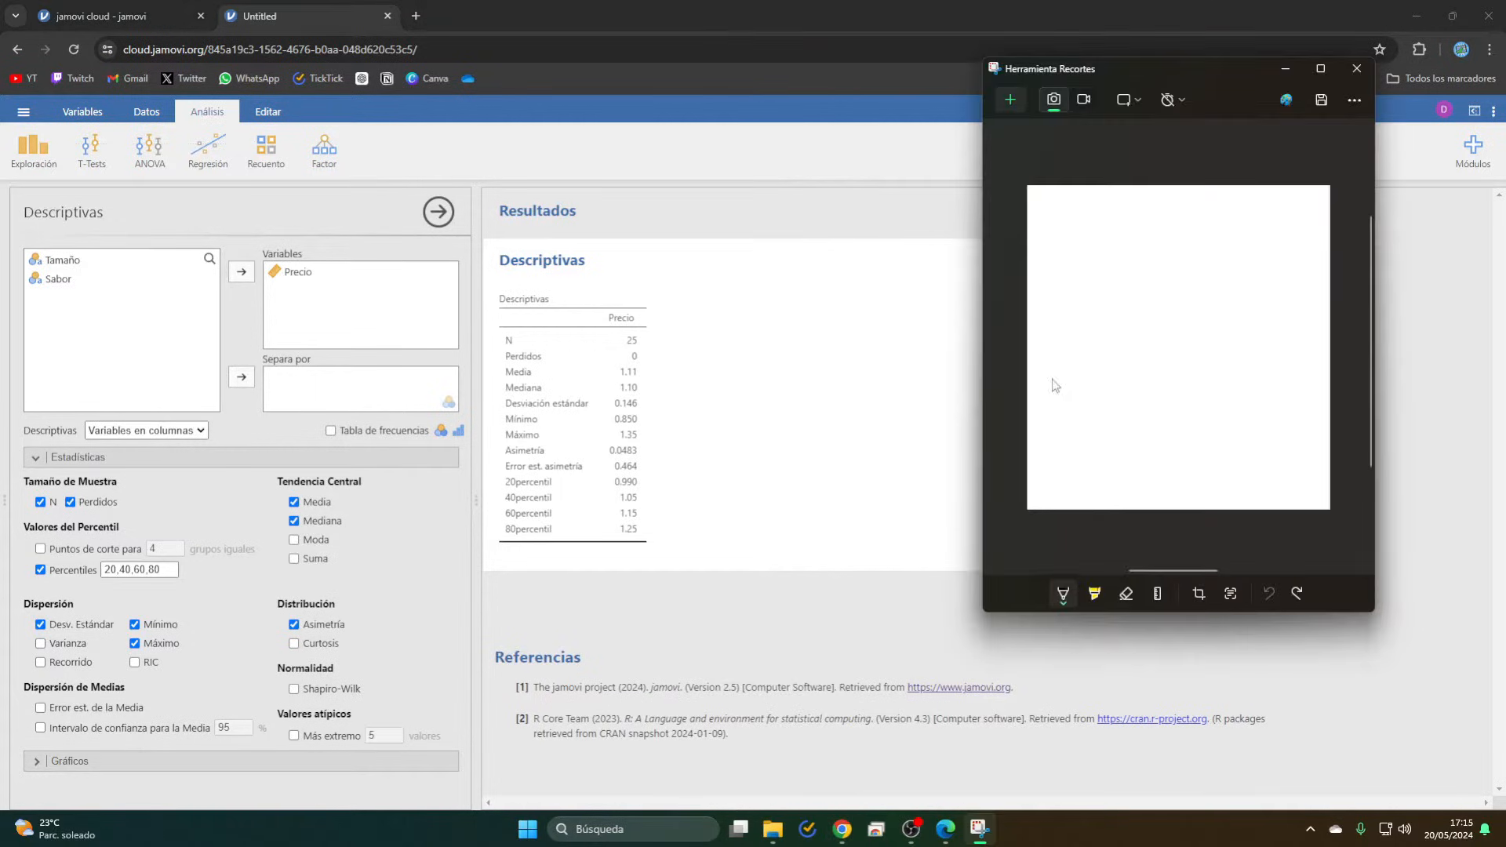
- In the Snipping Tool, sketch bell curves with vertical lines beneath them to illustrate skewness, undoing strokes between attempts
{"action": "mouse_move", "coordinate": [1051, 379]}
{"action": "left_mouse_down"}
{"action": "mouse_move", "coordinate": [1189, 250]}
{"action": "mouse_move", "coordinate": [1290, 372]}
{"action": "left_mouse_up"}
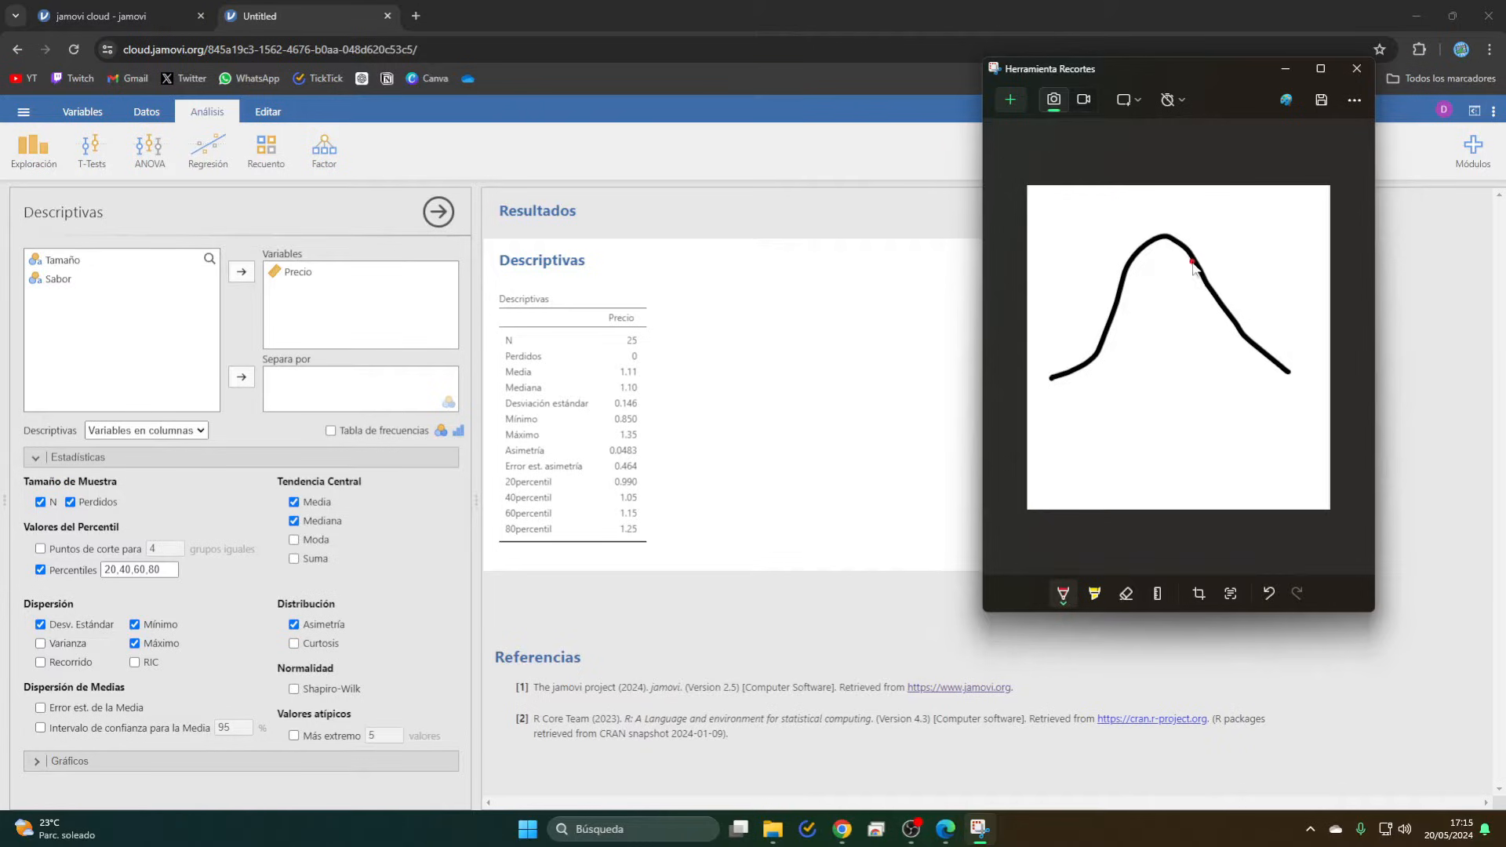
{"action": "left_click_drag", "start_coordinate": [1193, 261], "coordinate": [1199, 370]}
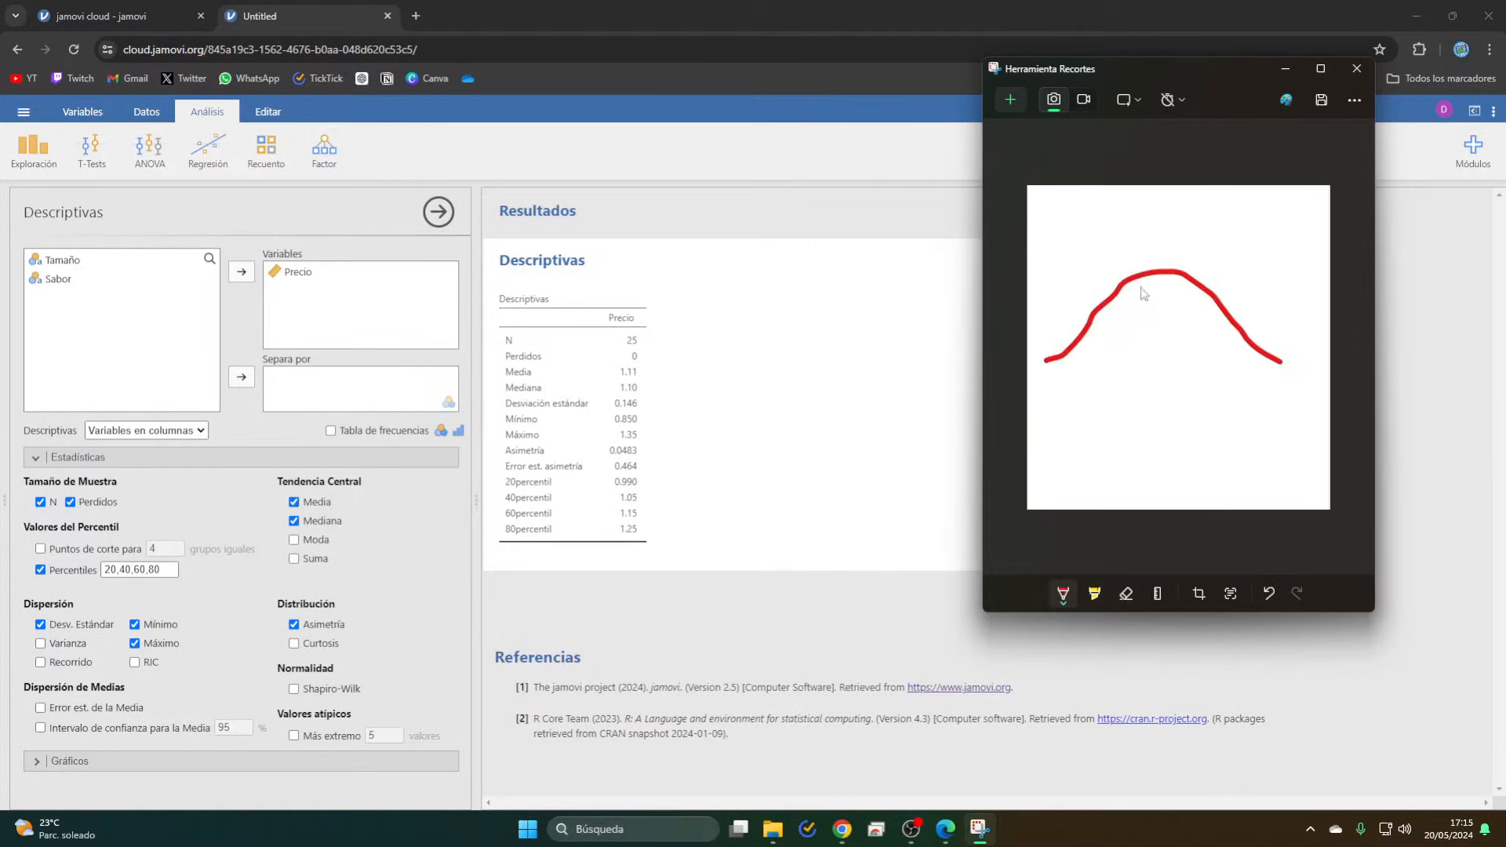
{"action": "left_click_drag", "start_coordinate": [1142, 292], "coordinate": [1145, 362]}
{"action": "left_click", "coordinate": [1094, 594]}
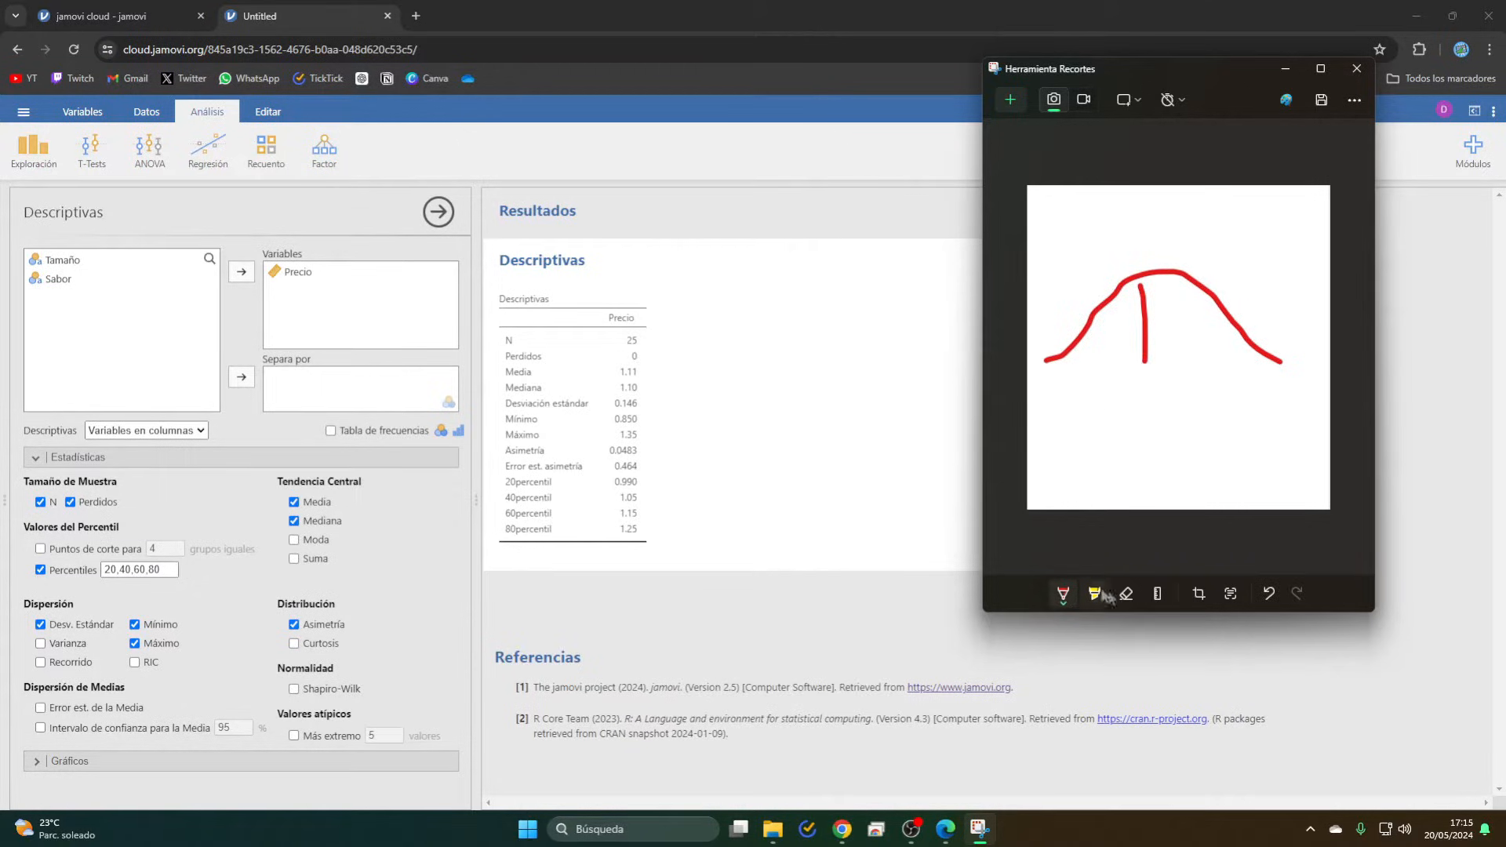
{"action": "left_click", "coordinate": [1269, 594]}
{"action": "left_click", "coordinate": [1269, 594]}
{"action": "left_click_drag", "start_coordinate": [1176, 255], "coordinate": [1190, 390]}
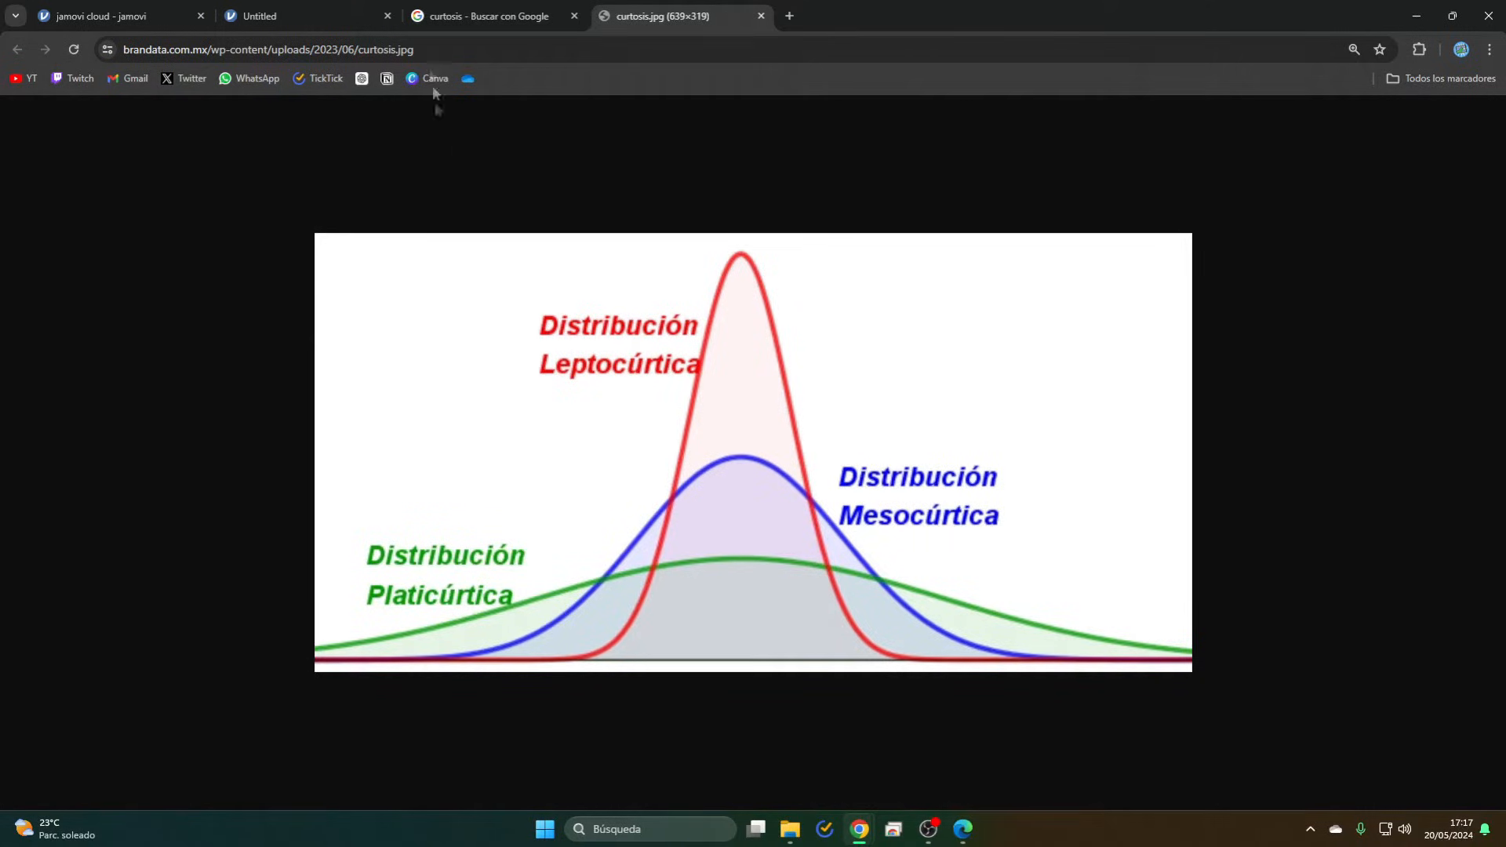
- Return to the jamovi document and add a Densidad plot for Precio to the Descriptivas analysis
{"action": "left_click", "coordinate": [309, 24]}
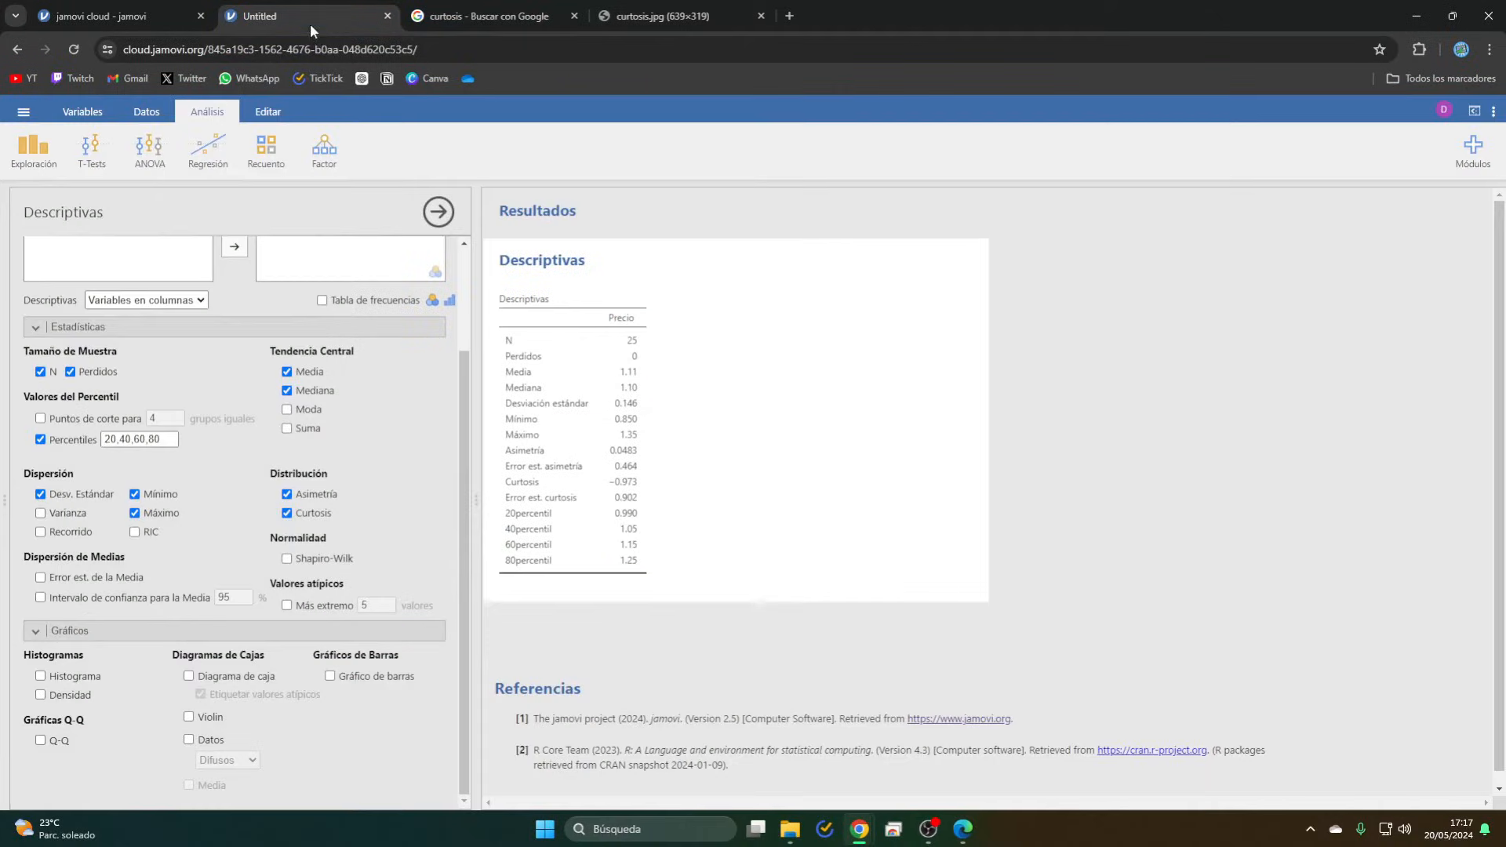
{"action": "left_click", "coordinate": [87, 632]}
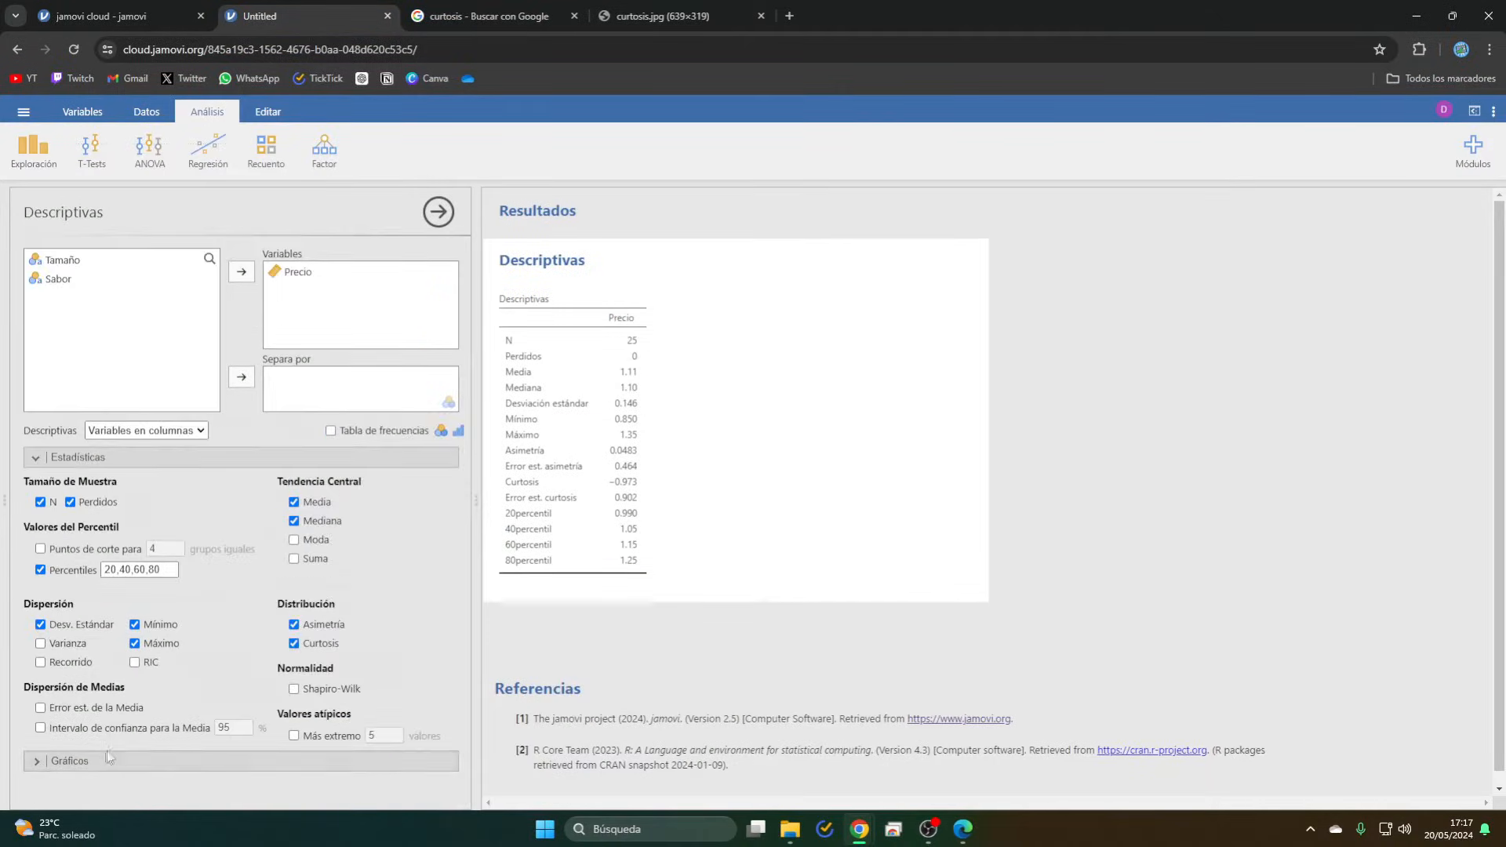
{"action": "left_click", "coordinate": [88, 756]}
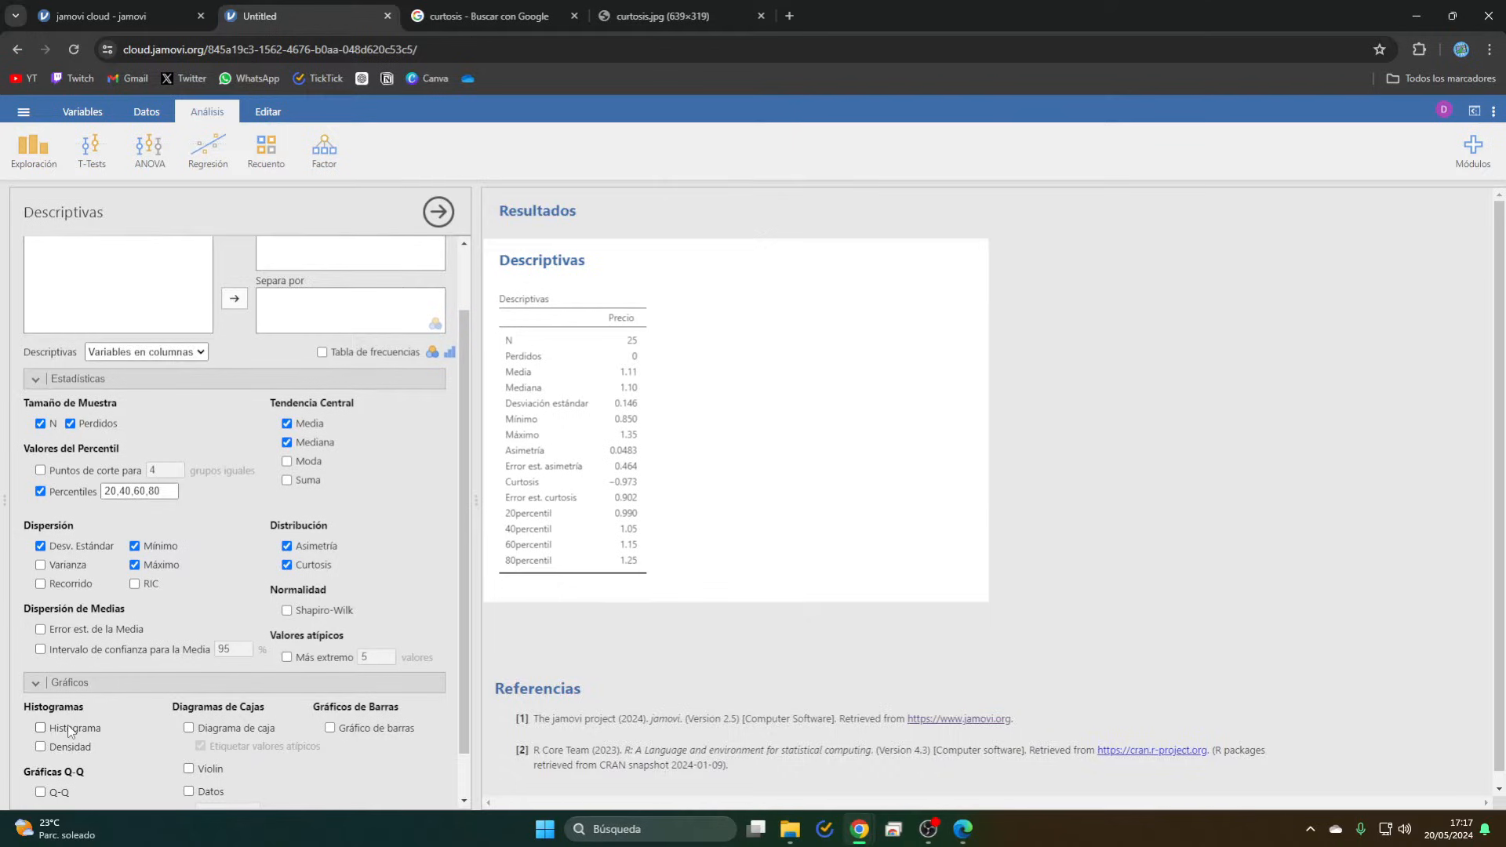
{"action": "left_click", "coordinate": [69, 745]}
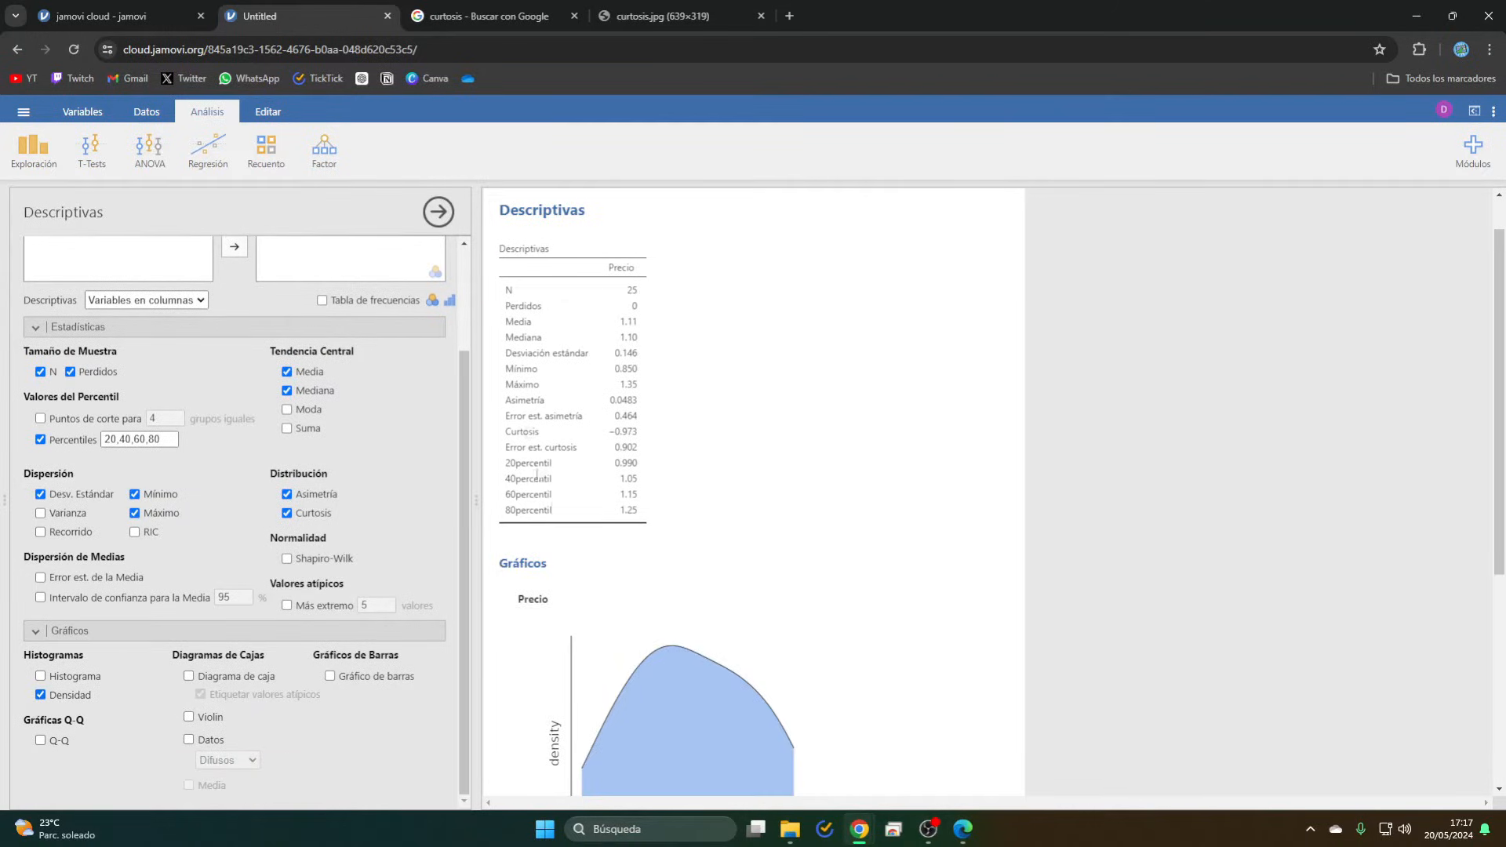
{"action": "scroll", "coordinate": [659, 637], "scroll_direction": "down", "scroll_amount": 3}
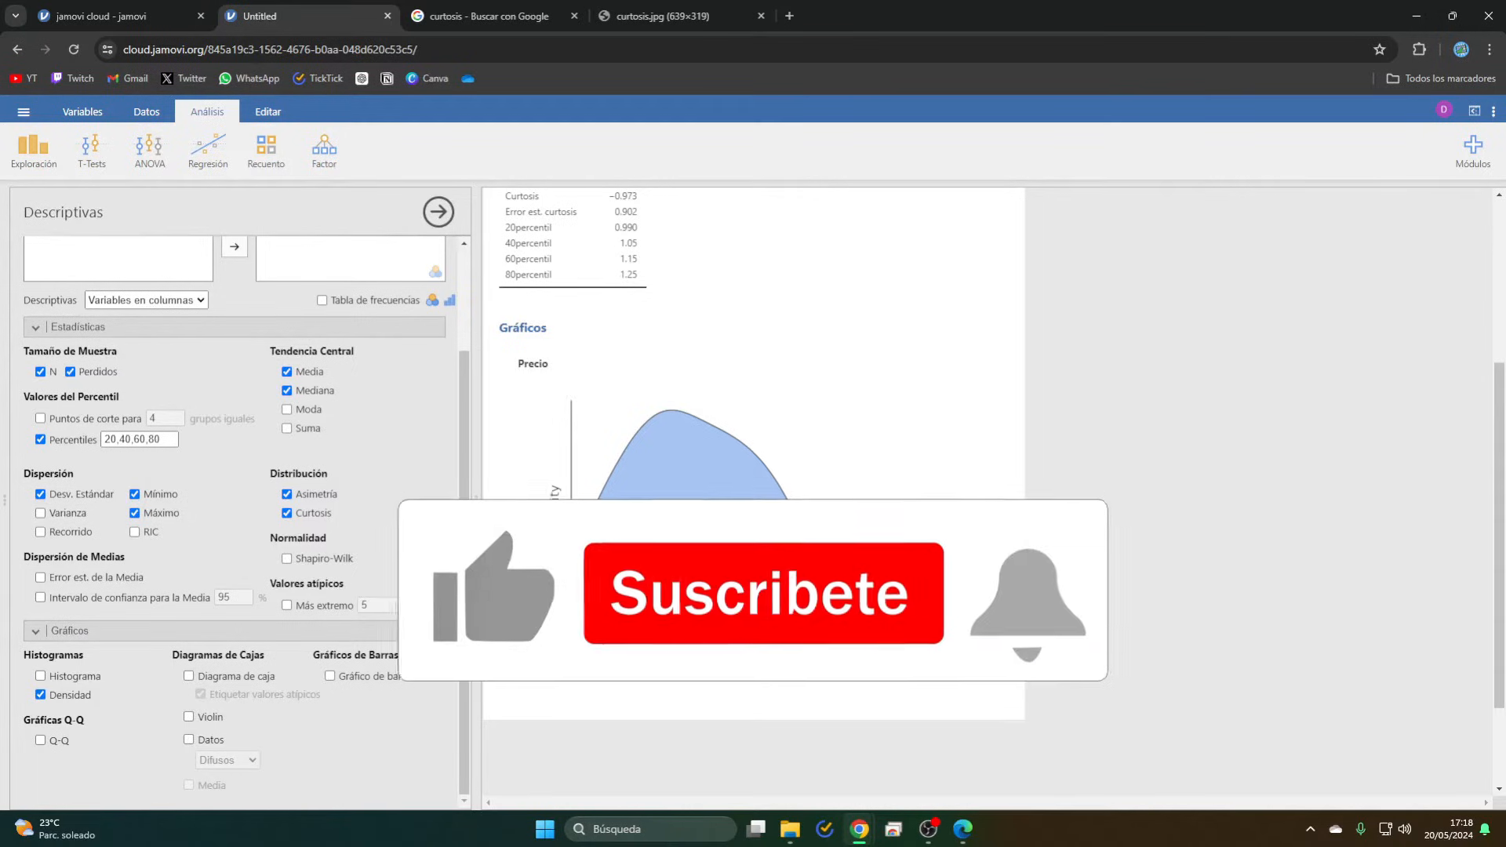
{"action": "scroll", "coordinate": [606, 274], "scroll_direction": "up", "scroll_amount": 1}
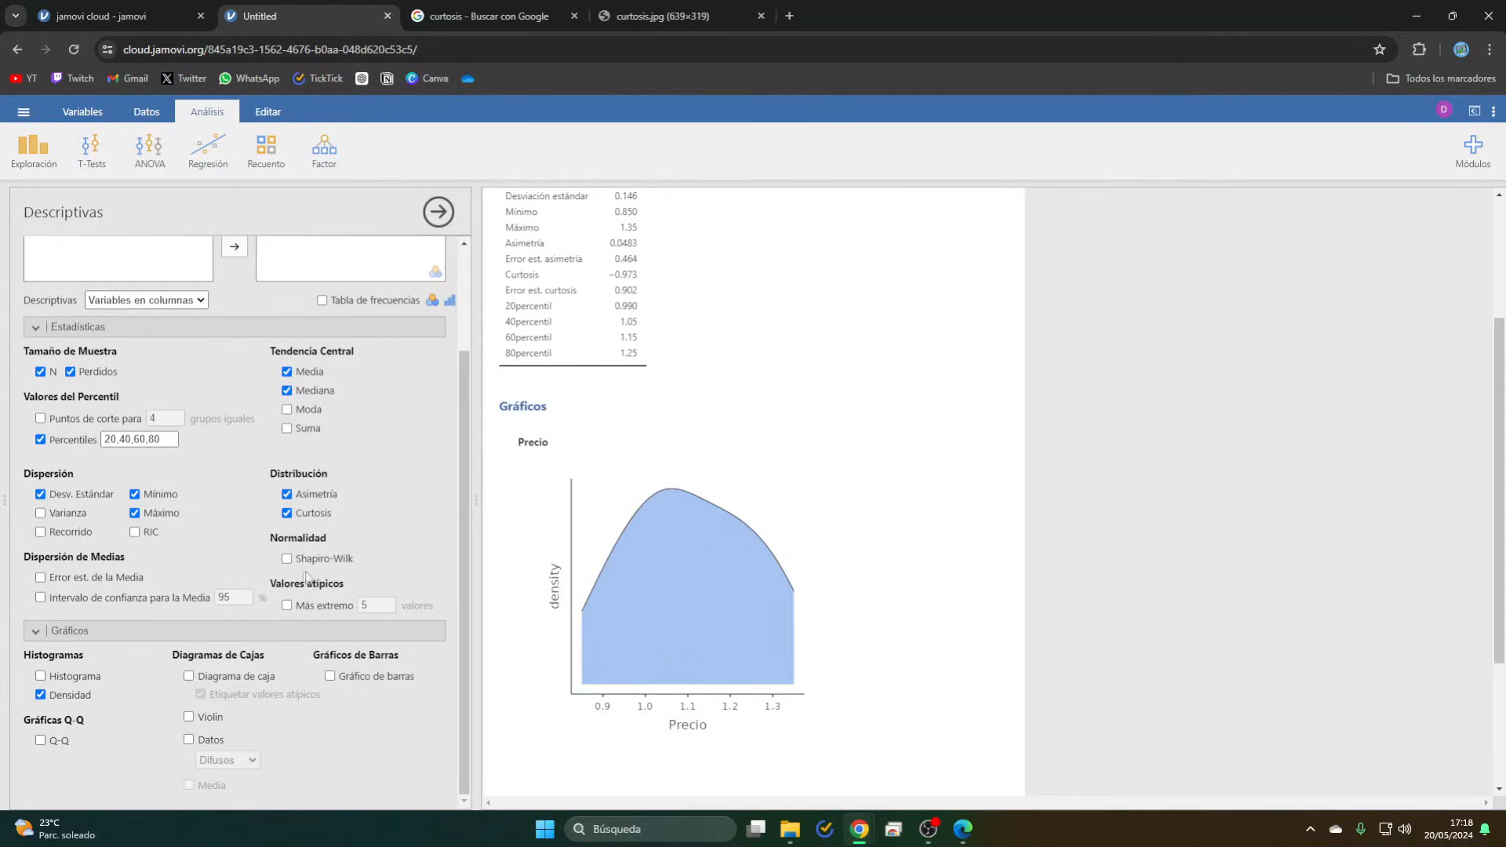
- Add the Shapiro-Wilk normality test to the Precio descriptives and remove the Densidad plot
{"action": "left_click", "coordinate": [287, 560]}
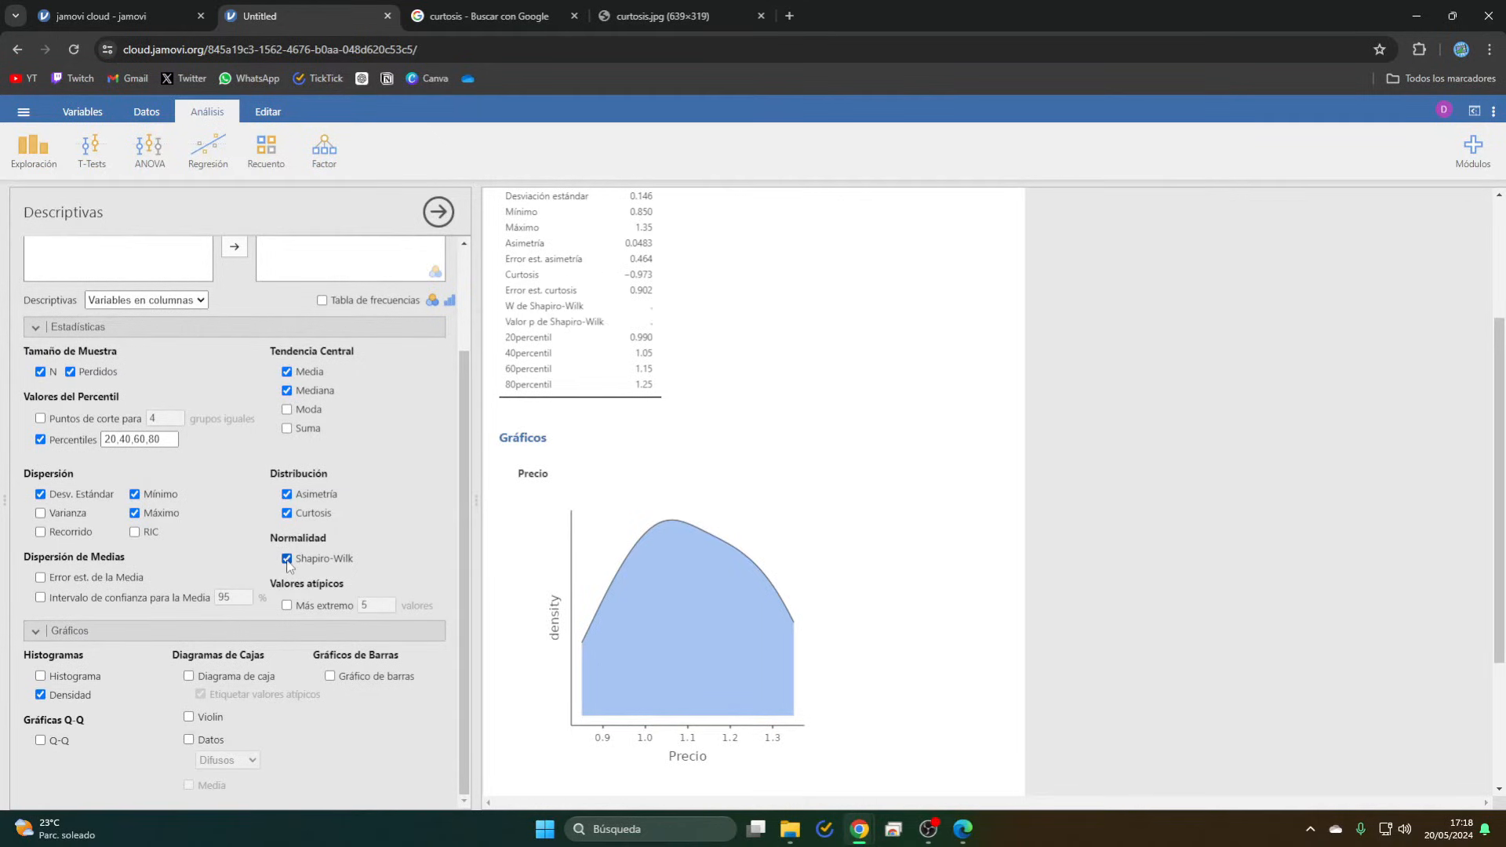
{"action": "scroll", "coordinate": [582, 377], "scroll_direction": "up", "scroll_amount": 1}
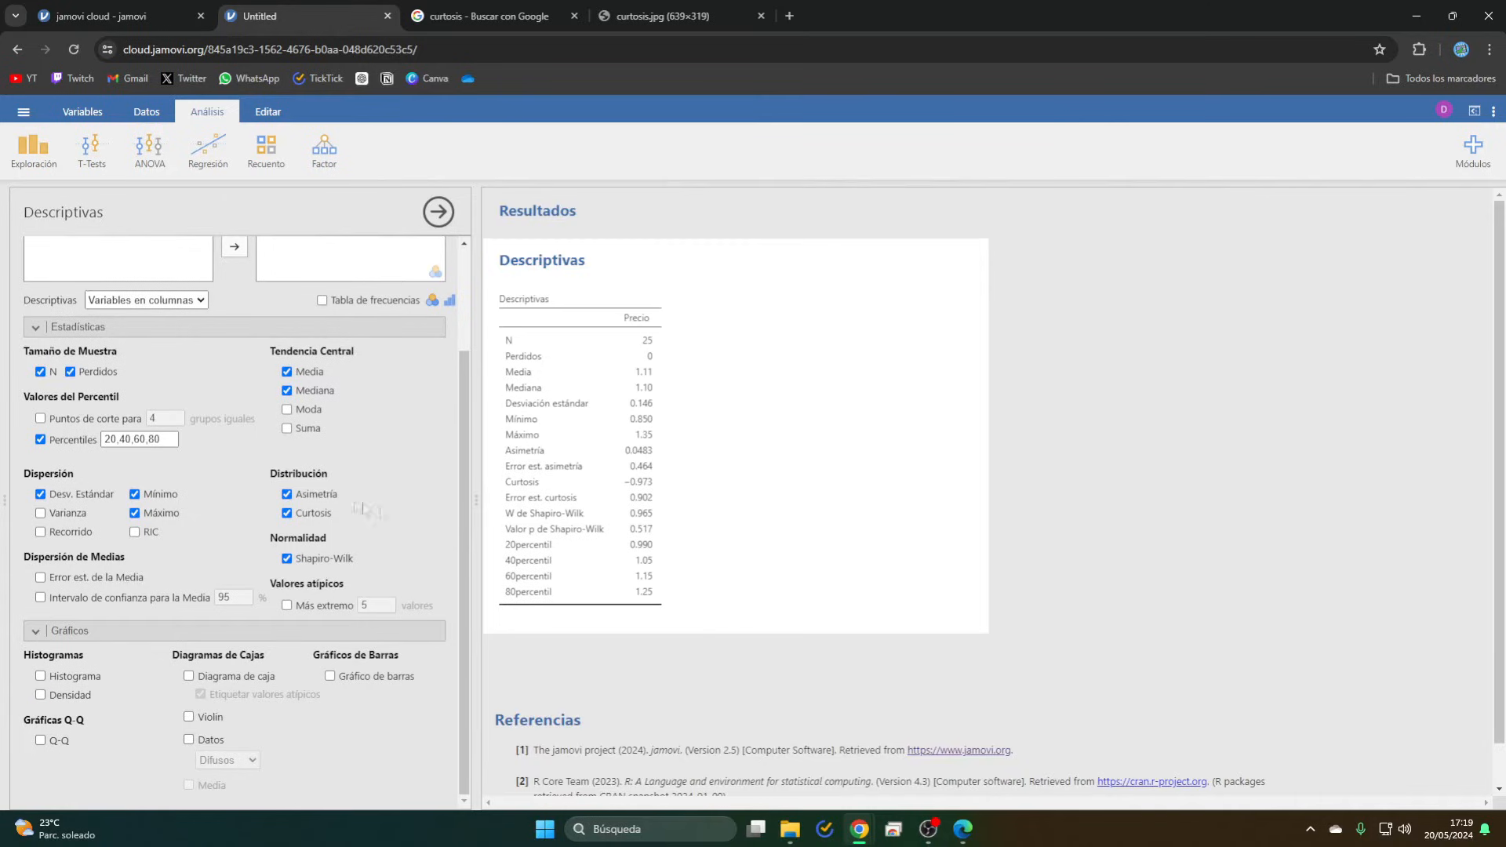
- Split the Precio descriptives by Tamaño and review the statistics for each size group
{"action": "scroll", "coordinate": [353, 506], "scroll_direction": "up", "scroll_amount": 3}
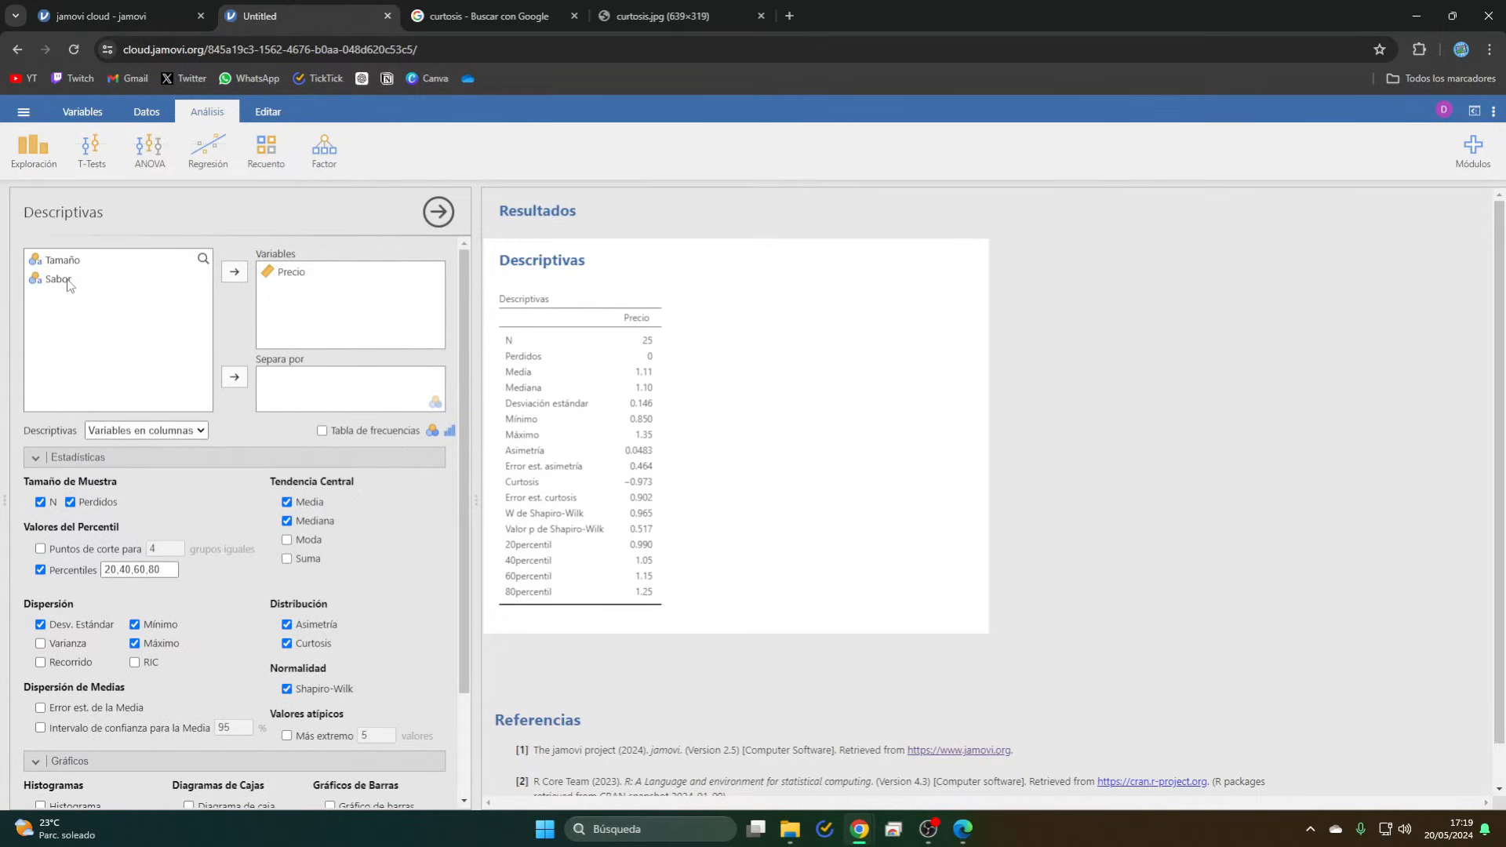
{"action": "left_click_drag", "start_coordinate": [67, 267], "coordinate": [336, 395]}
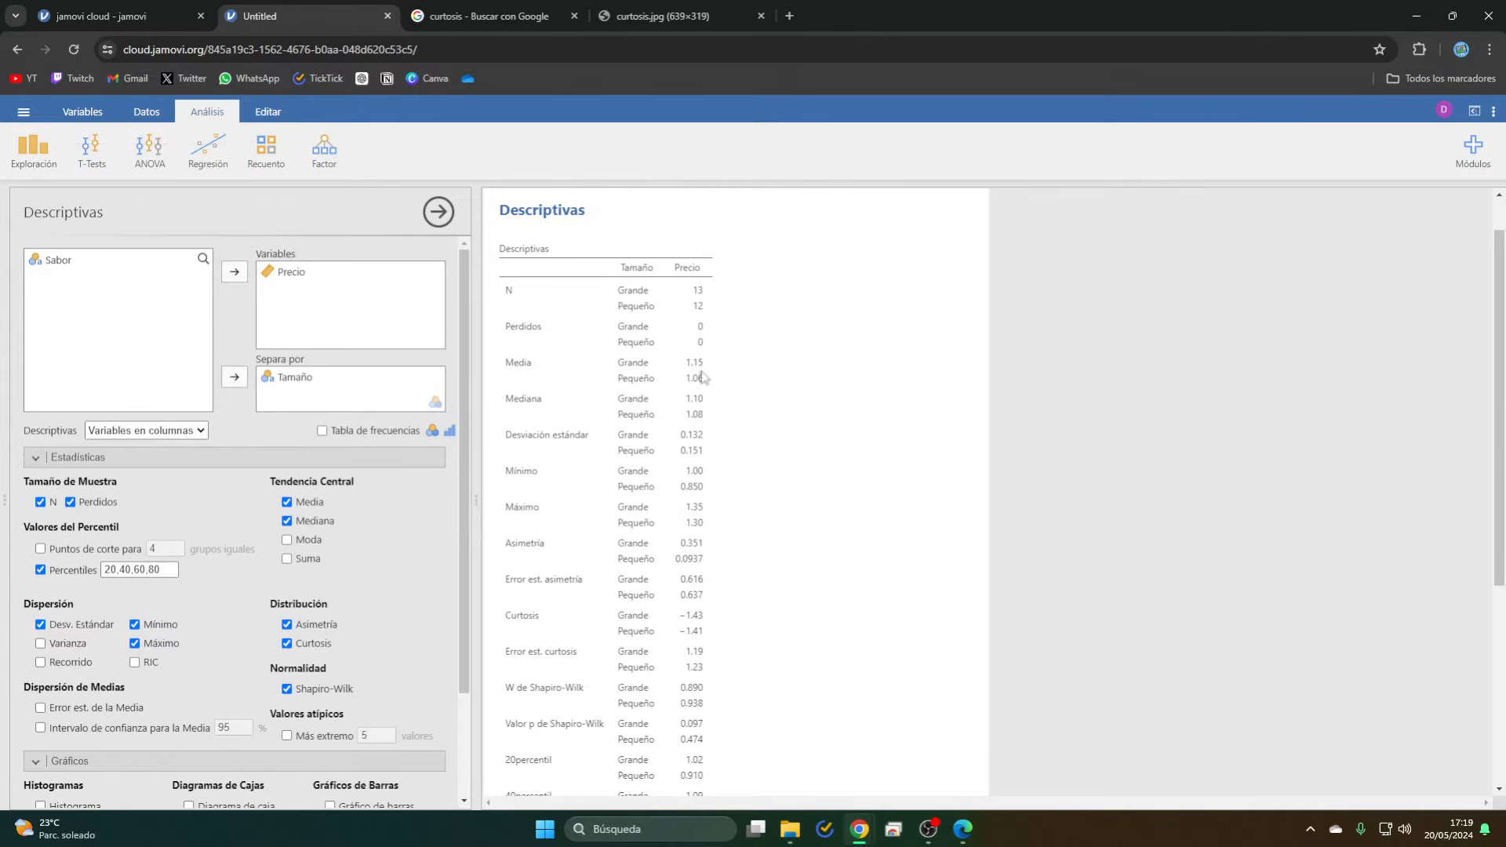
{"action": "scroll", "coordinate": [626, 464], "scroll_direction": "down", "scroll_amount": 3}
{"action": "scroll", "coordinate": [676, 567], "scroll_direction": "down", "scroll_amount": 1}
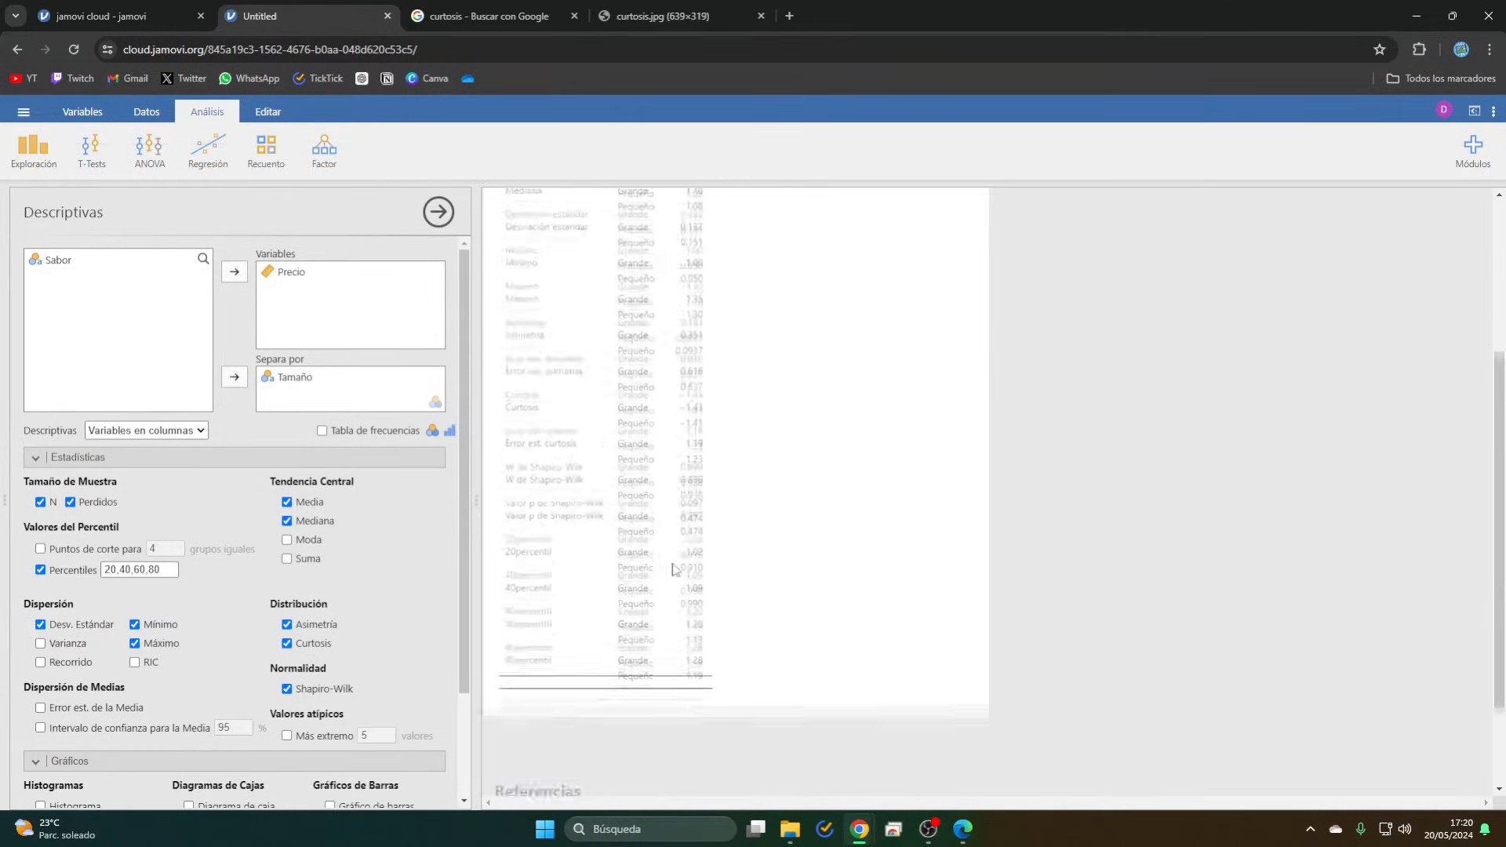
{"action": "scroll", "coordinate": [731, 474], "scroll_direction": "up", "scroll_amount": 3}
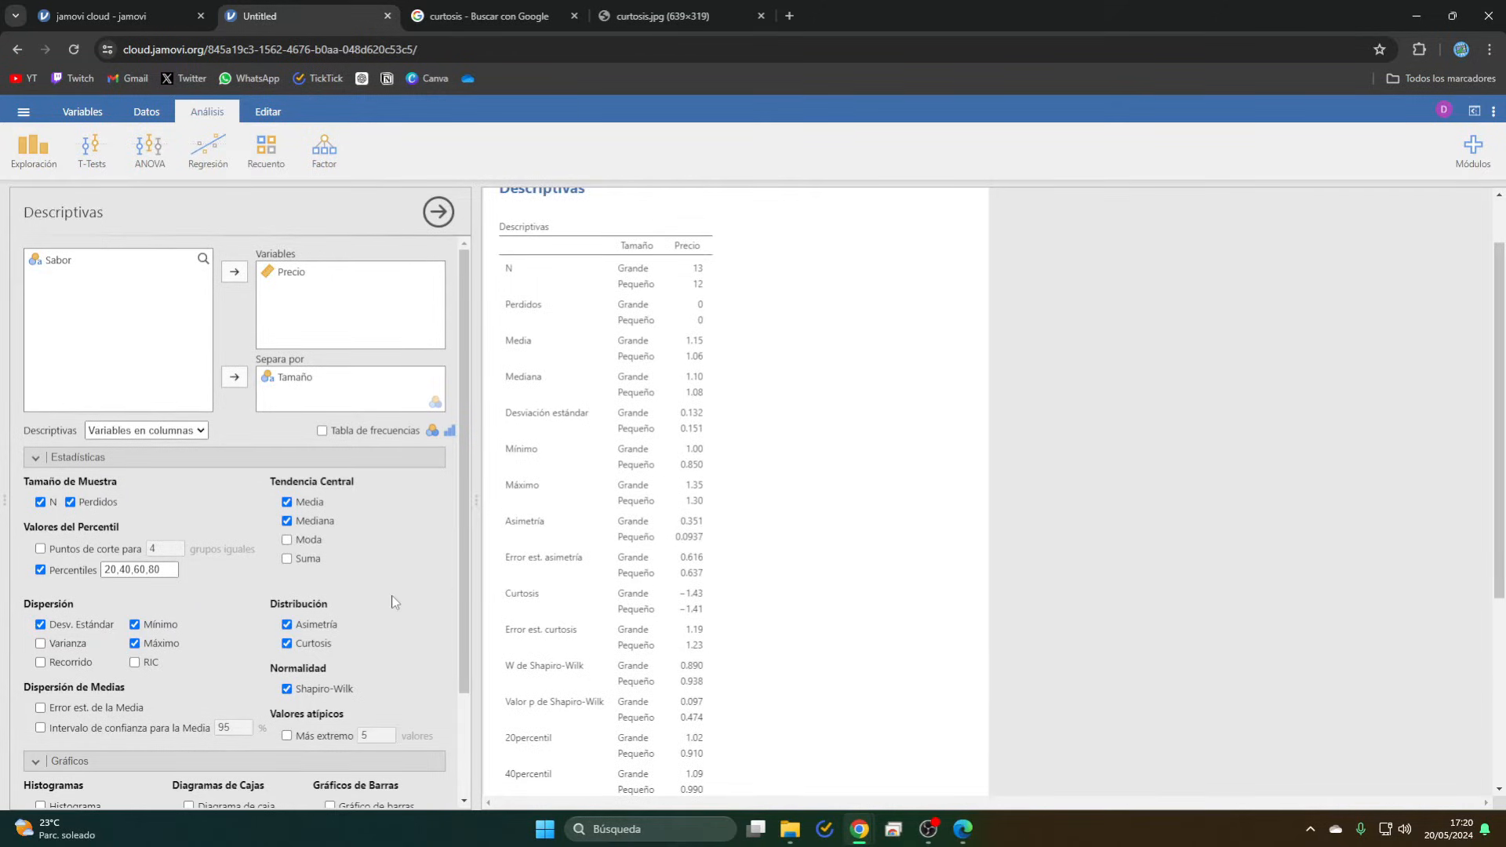
- Try a Histograma of Precio by Tamaño, and keep only a Diagrama de caja as the plot
{"action": "scroll", "coordinate": [395, 602], "scroll_direction": "down", "scroll_amount": 3}
{"action": "left_click", "coordinate": [79, 678]}
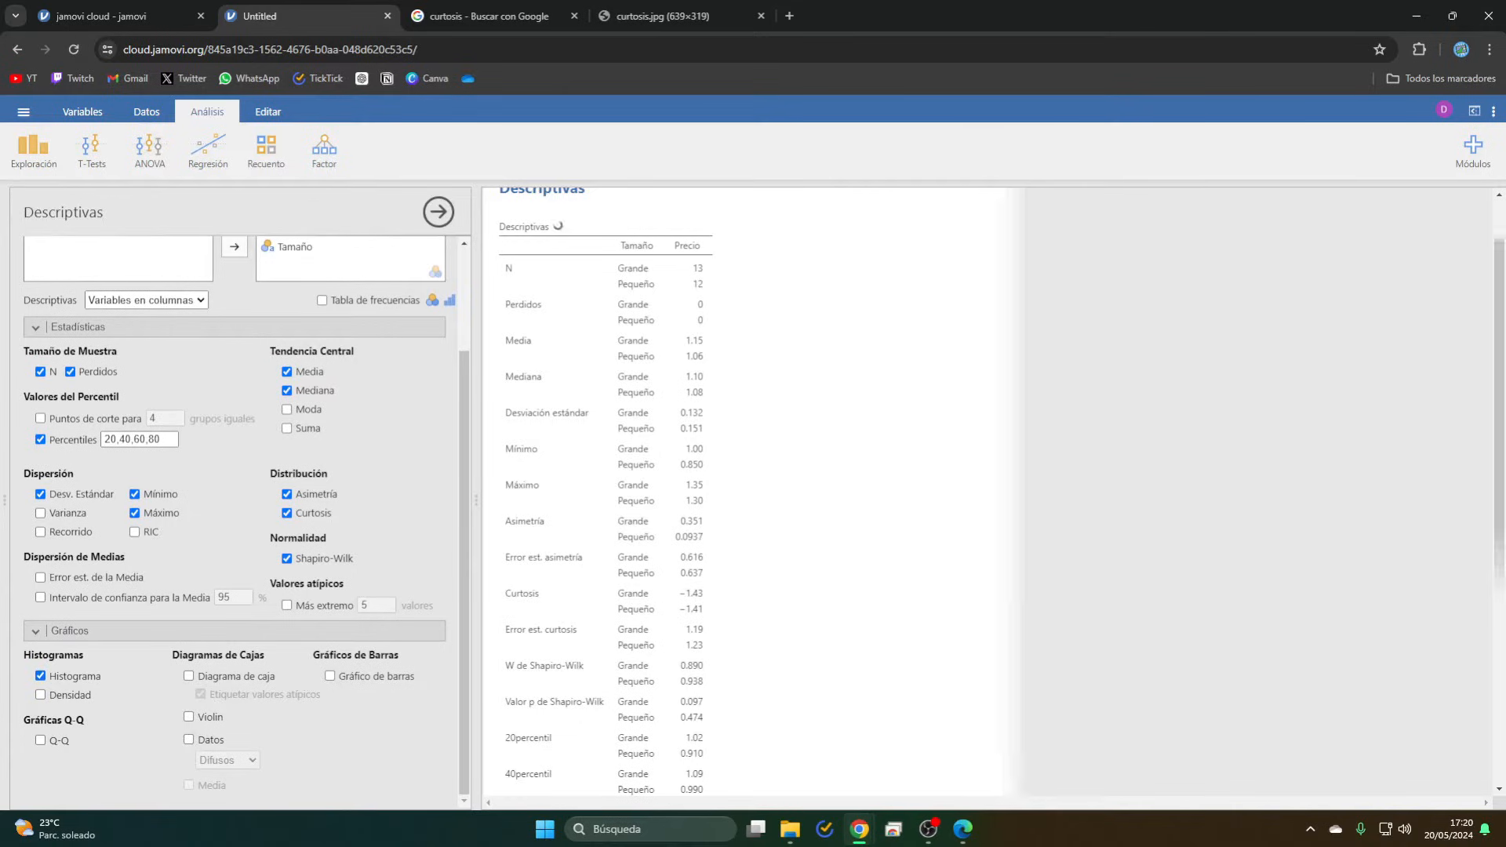
{"action": "left_click", "coordinate": [189, 676]}
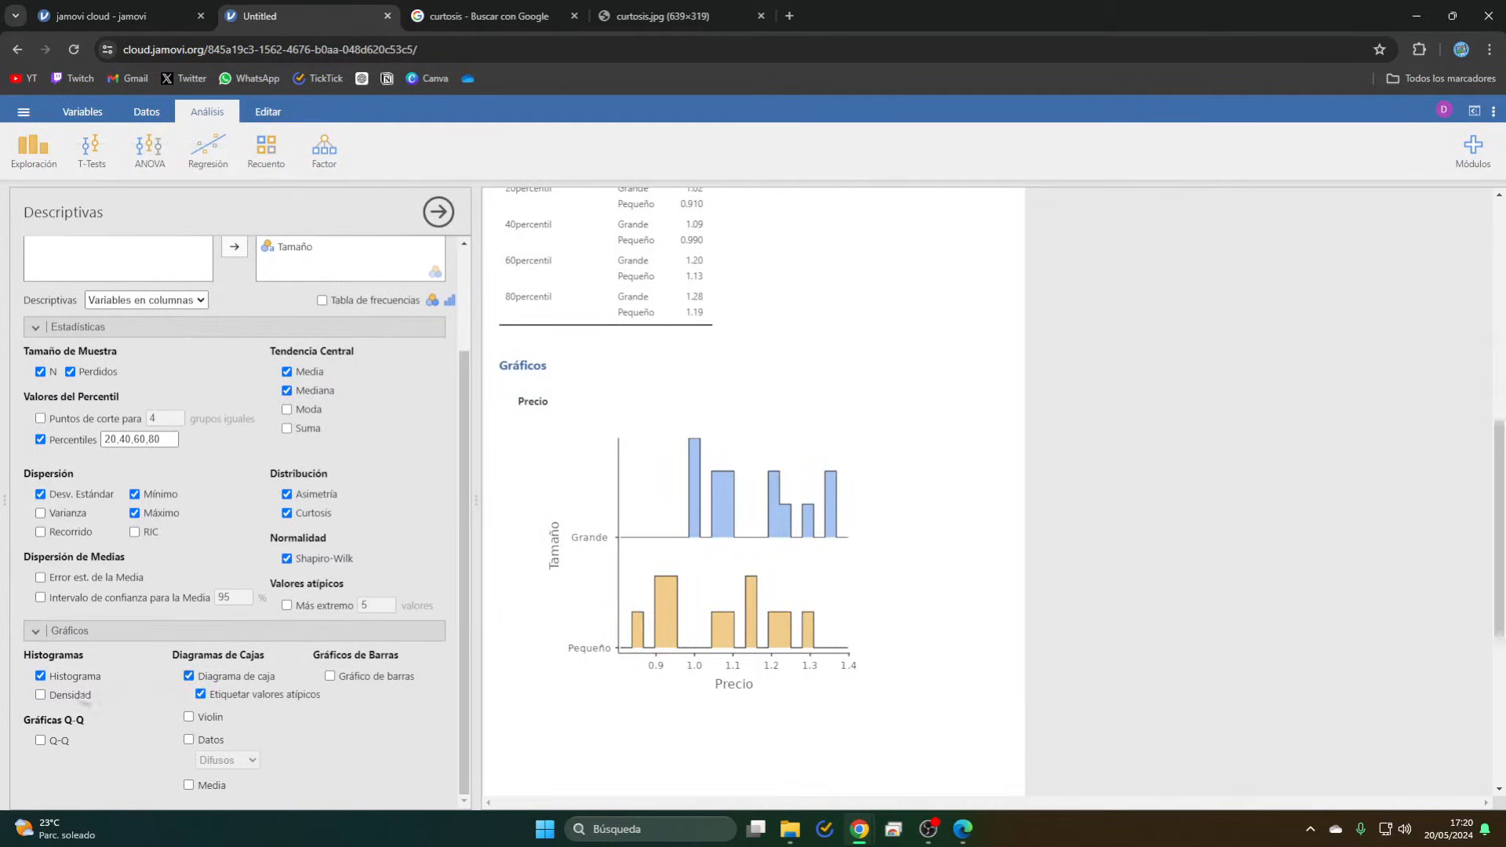
{"action": "left_click", "coordinate": [40, 675]}
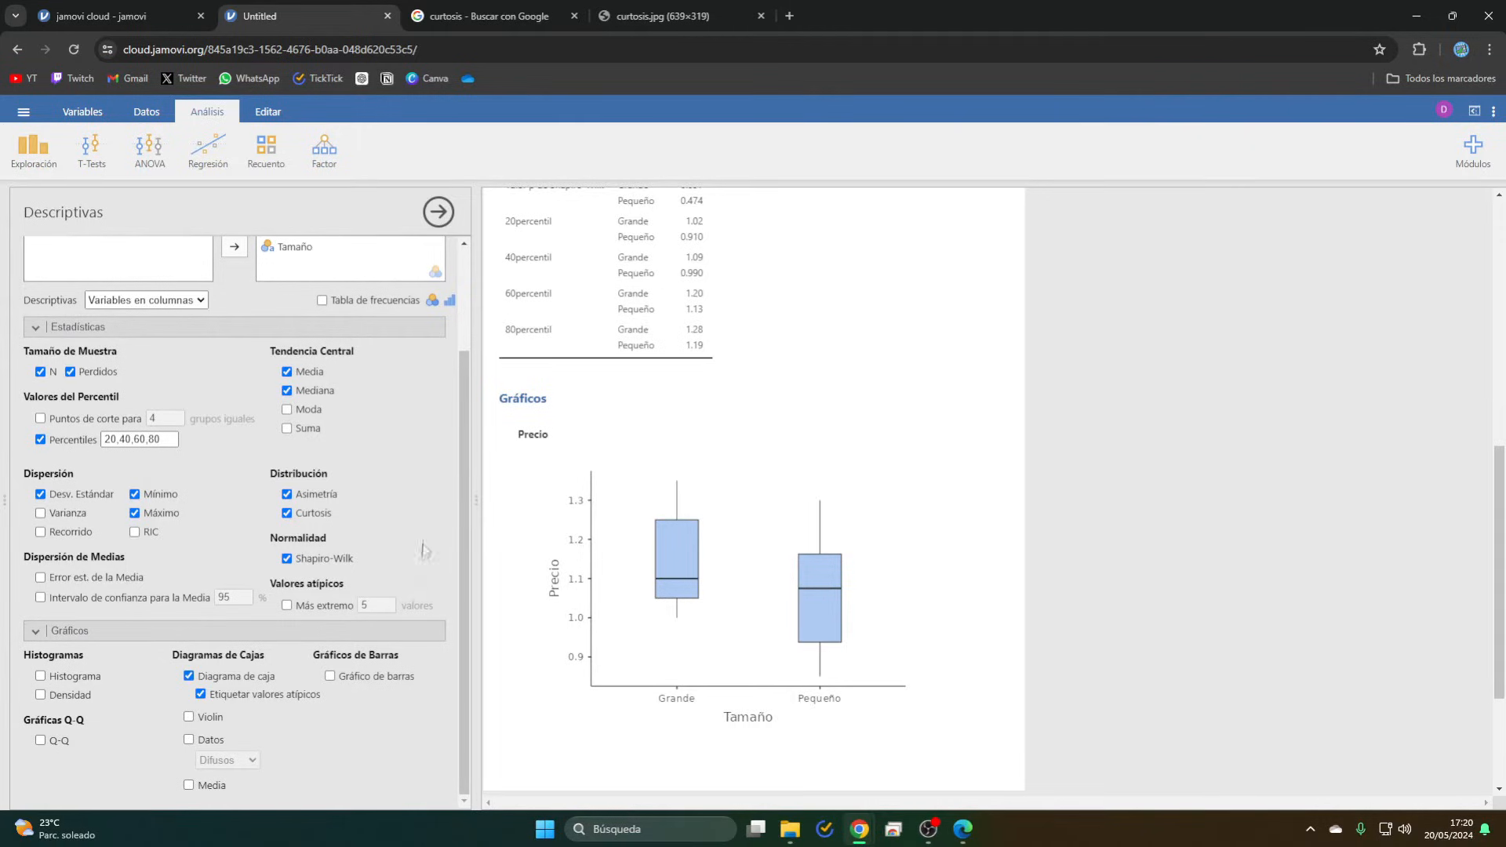
- Replace Precio with Tamaño and Sabor as the unsplit analysis variables and include their Tabla de frecuencias
{"action": "scroll", "coordinate": [425, 540], "scroll_direction": "up", "scroll_amount": 3}
{"action": "double_click", "coordinate": [295, 378]}
{"action": "left_click_drag", "start_coordinate": [293, 272], "coordinate": [352, 297]}
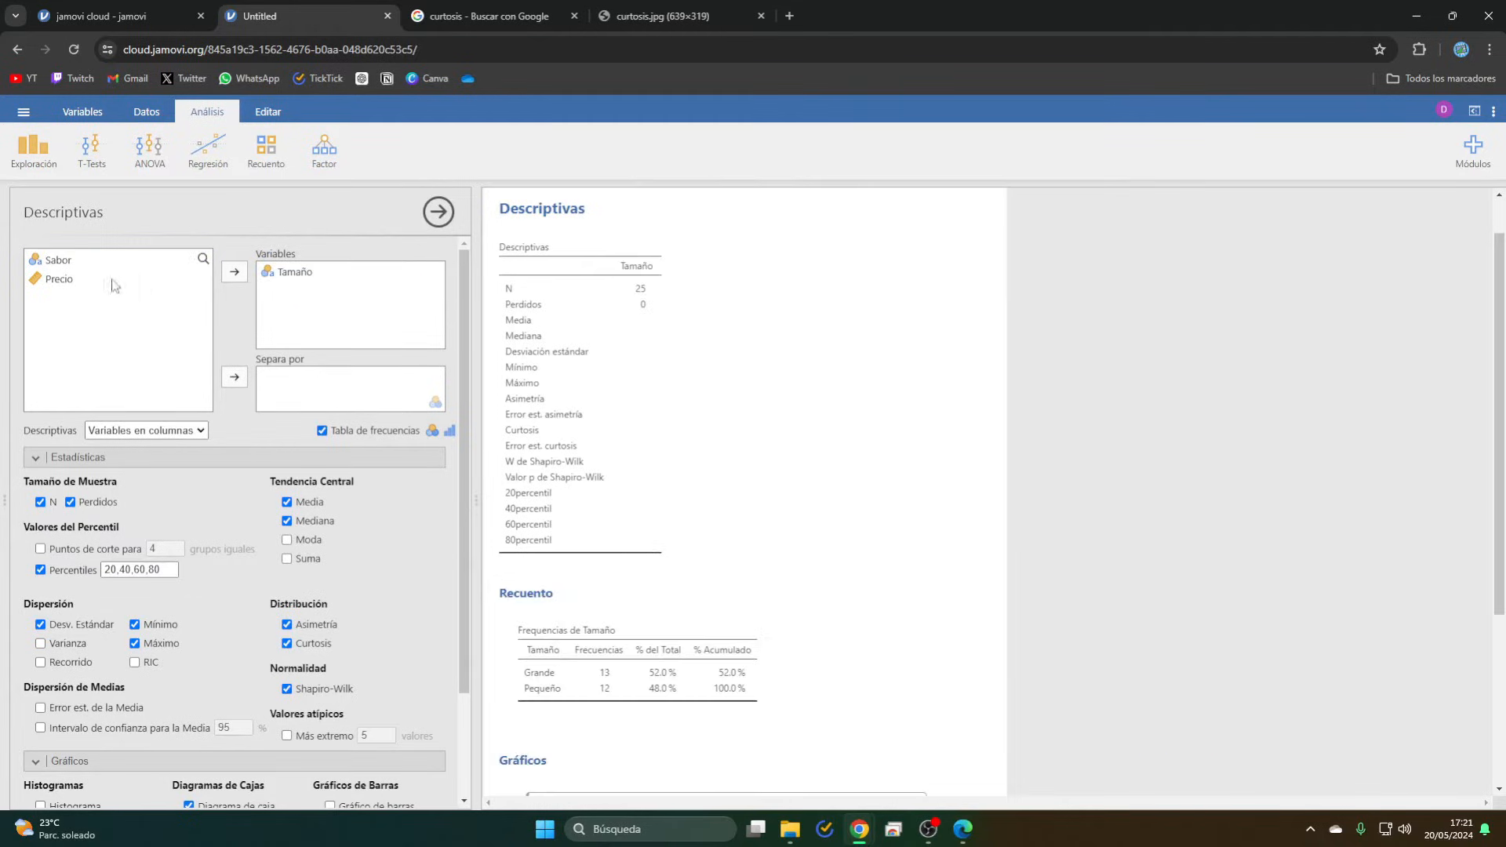
{"action": "left_click_drag", "start_coordinate": [56, 259], "coordinate": [331, 301]}
{"action": "left_click", "coordinate": [322, 430]}
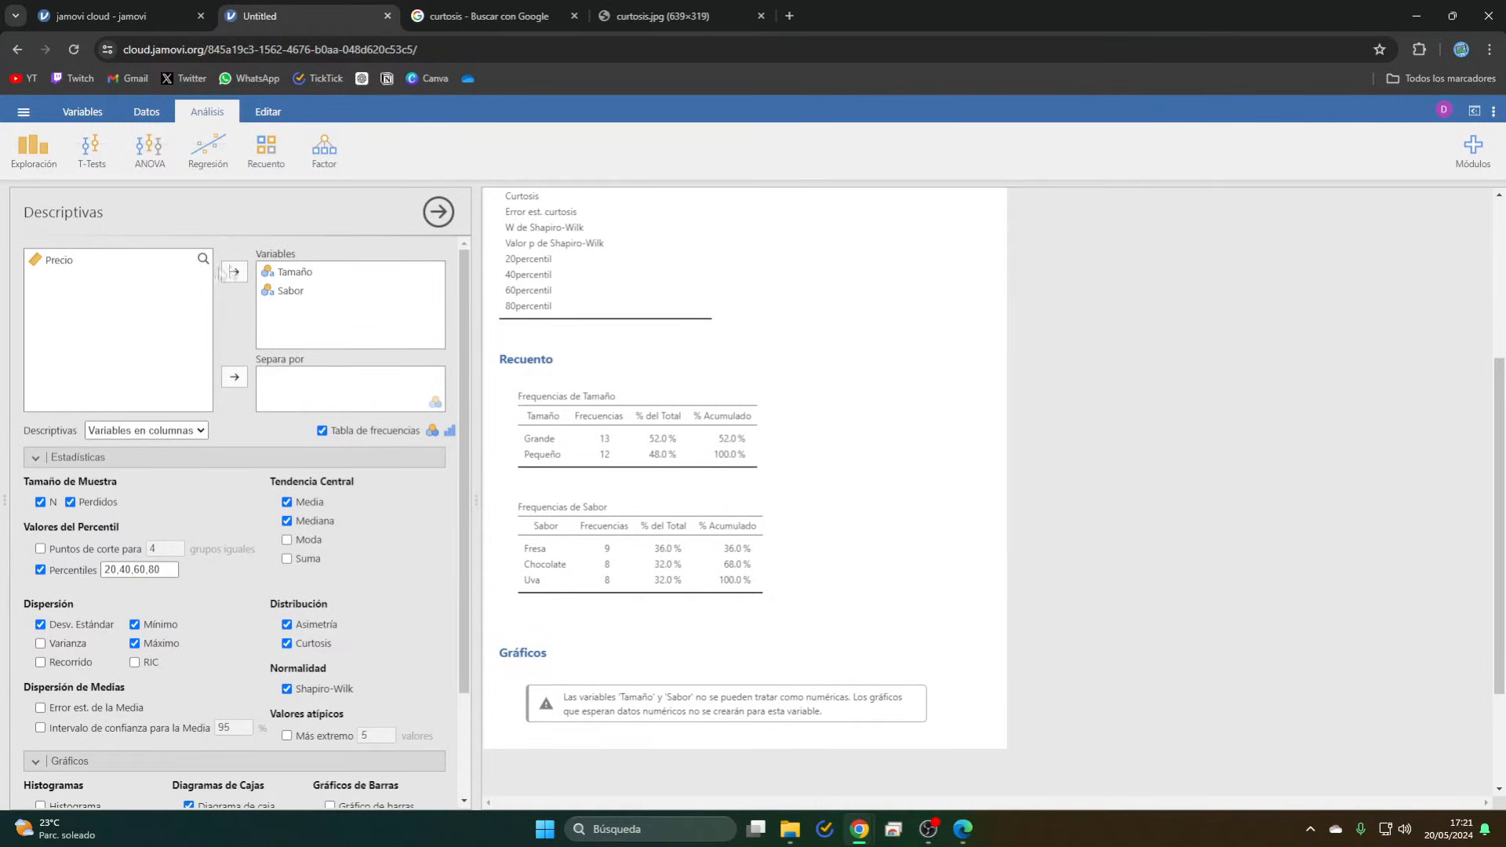
- Split the Sabor frequency table by Tamaño and turn off the Diagrama de caja
{"action": "left_click_drag", "start_coordinate": [289, 274], "coordinate": [306, 394]}
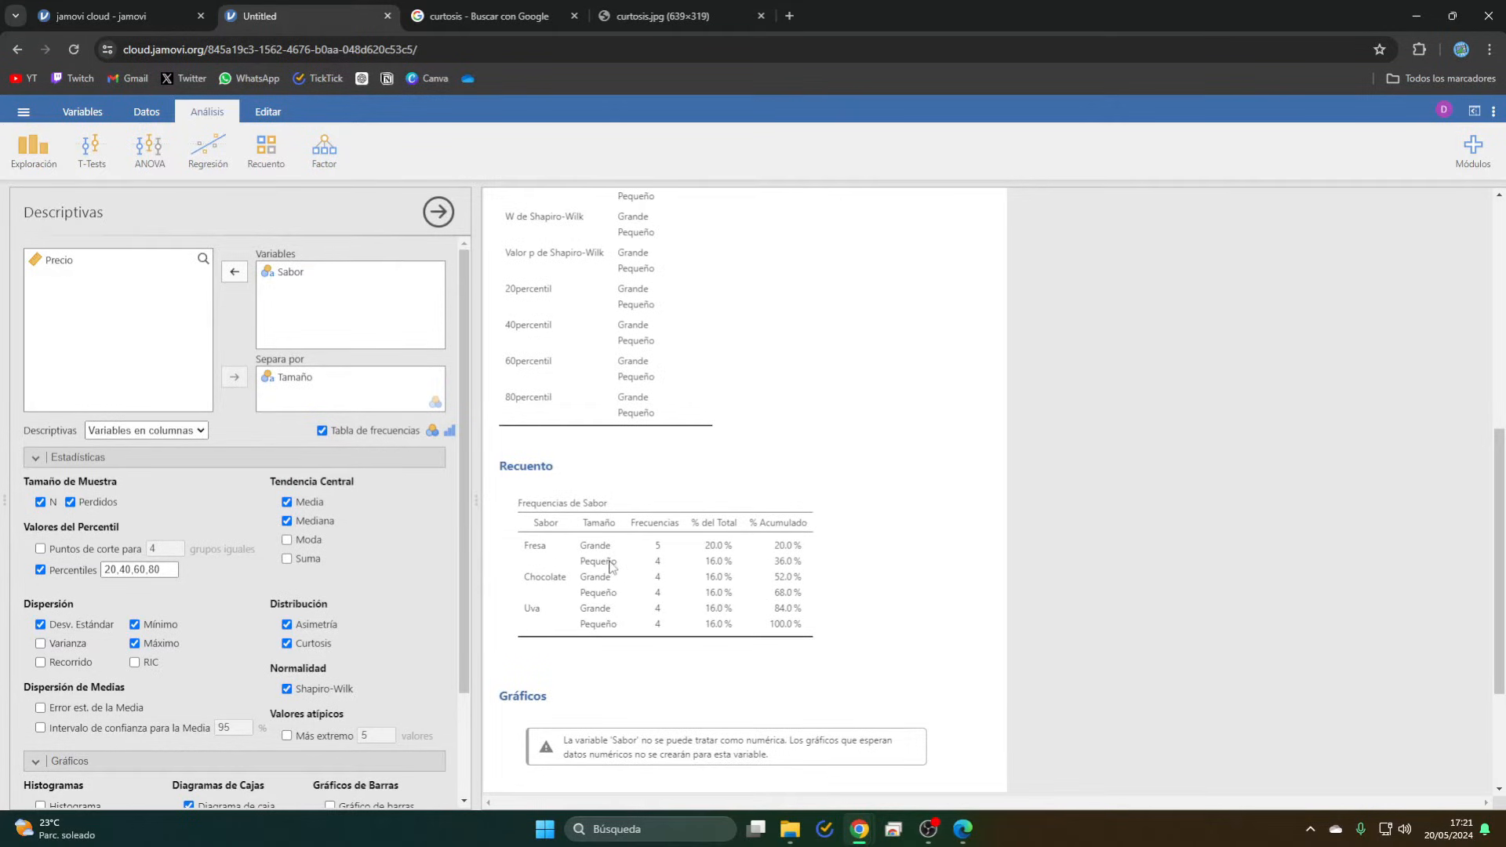
{"action": "scroll", "coordinate": [636, 571], "scroll_direction": "down", "scroll_amount": 1}
{"action": "scroll", "coordinate": [802, 568], "scroll_direction": "up", "scroll_amount": 3}
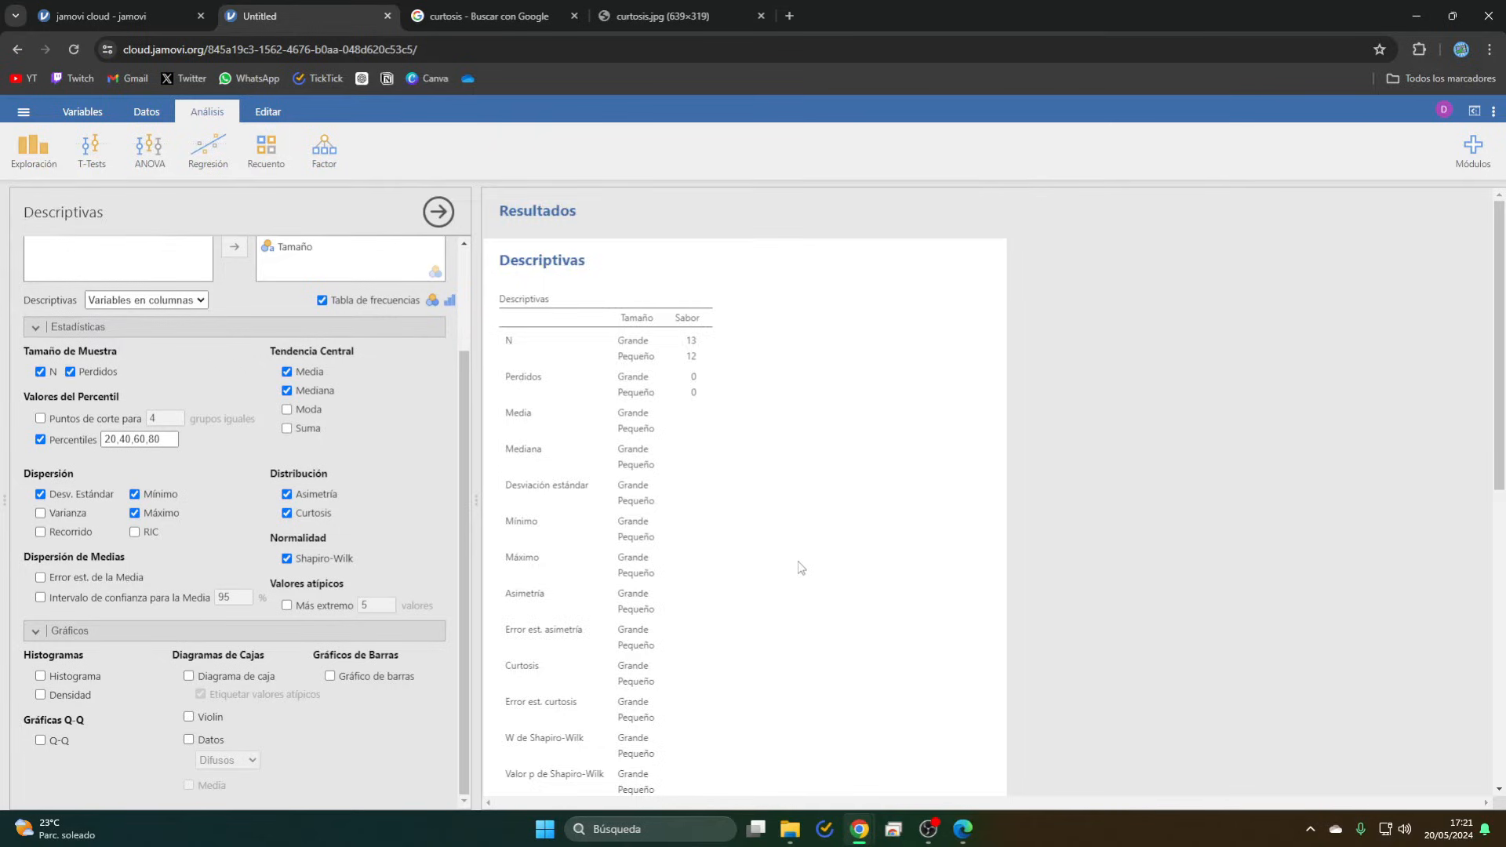
- Add a Gráfico de barras for Sabor, remove Tamaño as the split variable, and close the Descriptivas options
{"action": "scroll", "coordinate": [801, 568], "scroll_direction": "down", "scroll_amount": 4}
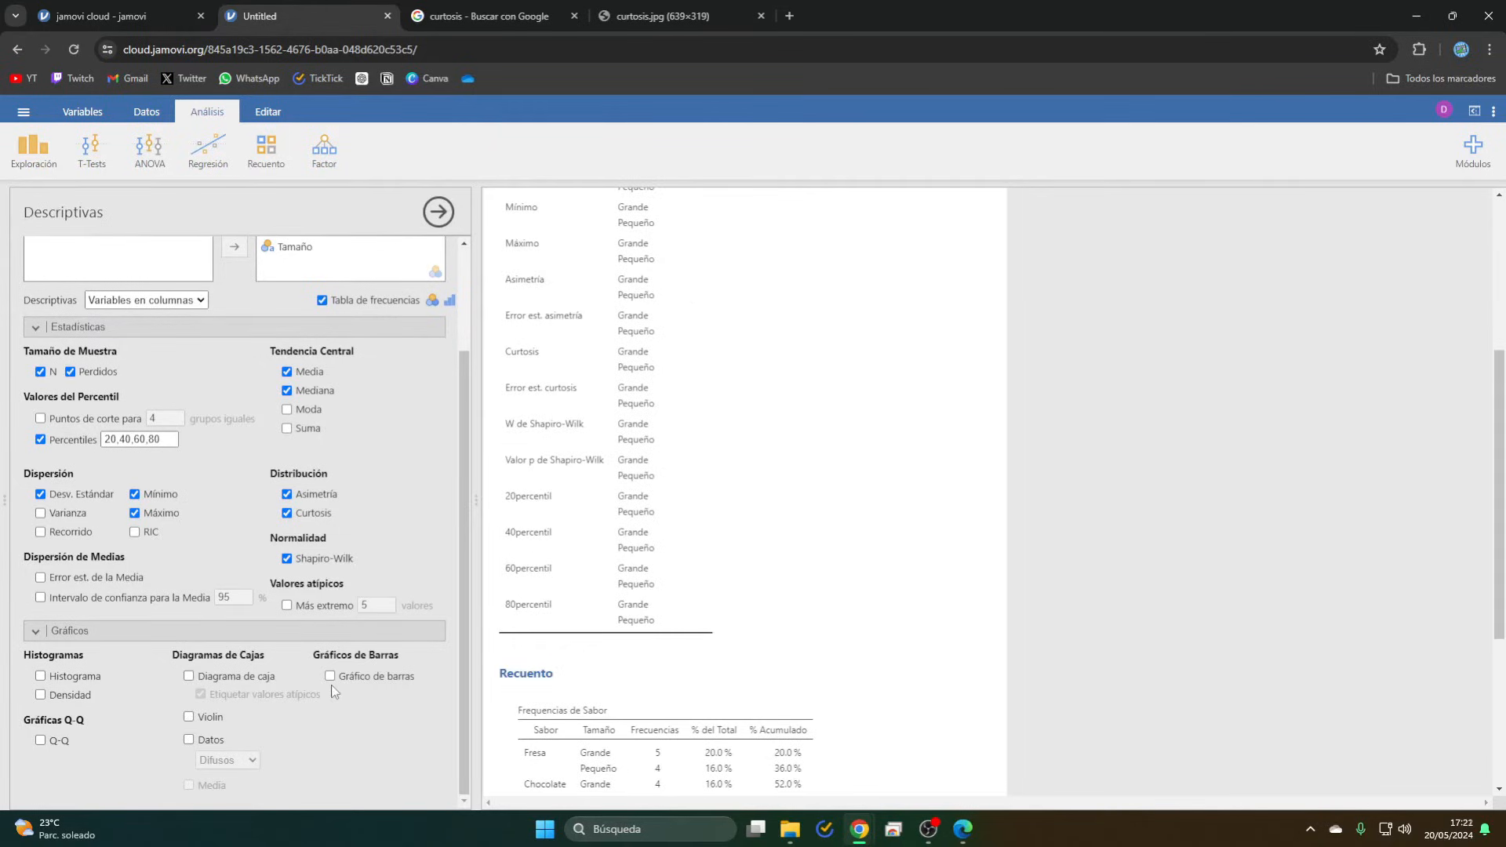
{"action": "scroll", "coordinate": [680, 612], "scroll_direction": "down", "scroll_amount": 7}
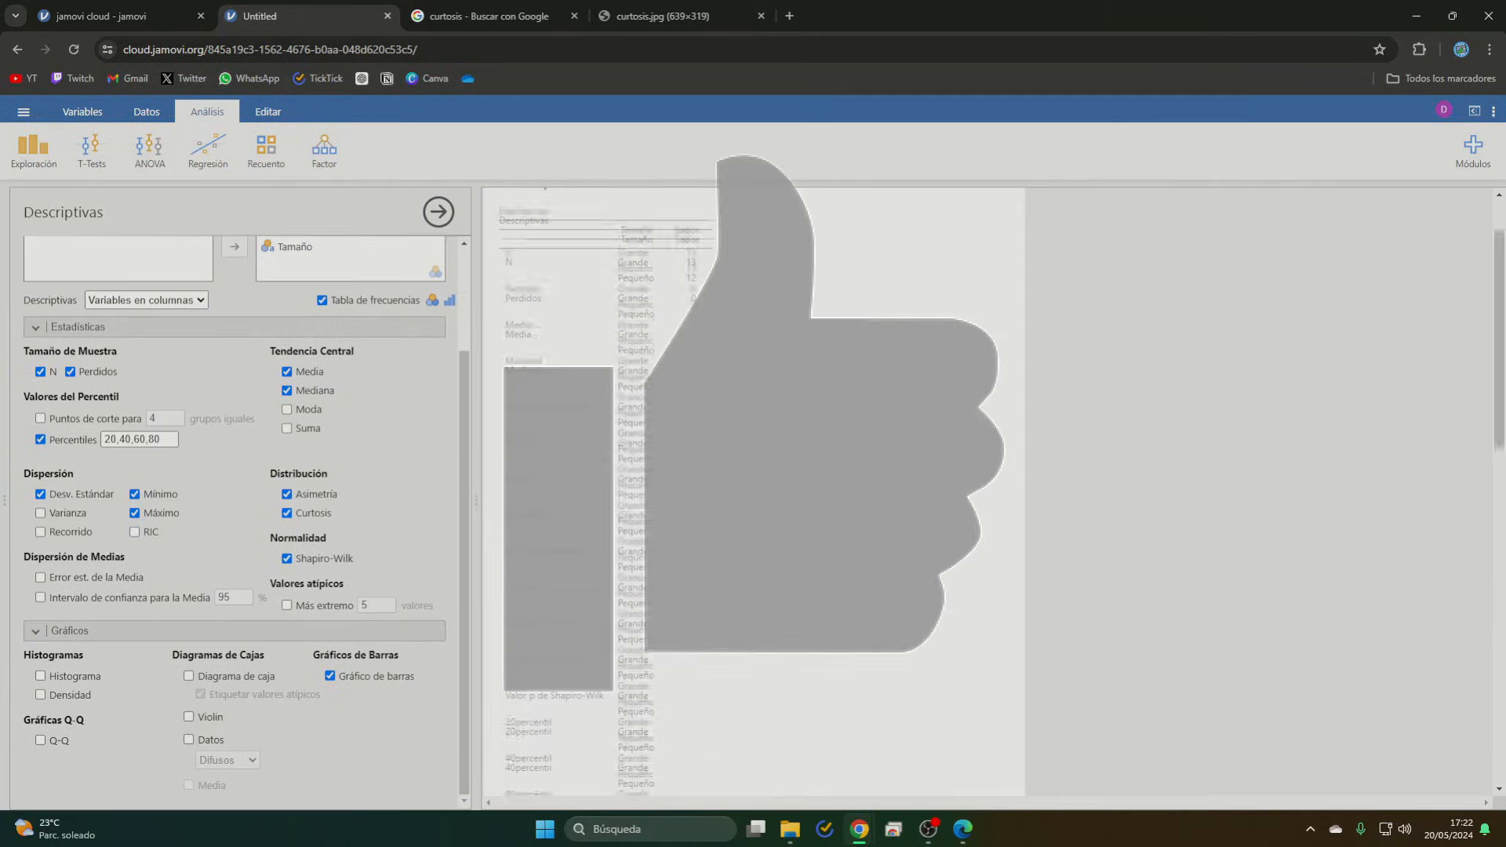
{"action": "left_click_drag", "start_coordinate": [290, 380], "coordinate": [104, 346]}
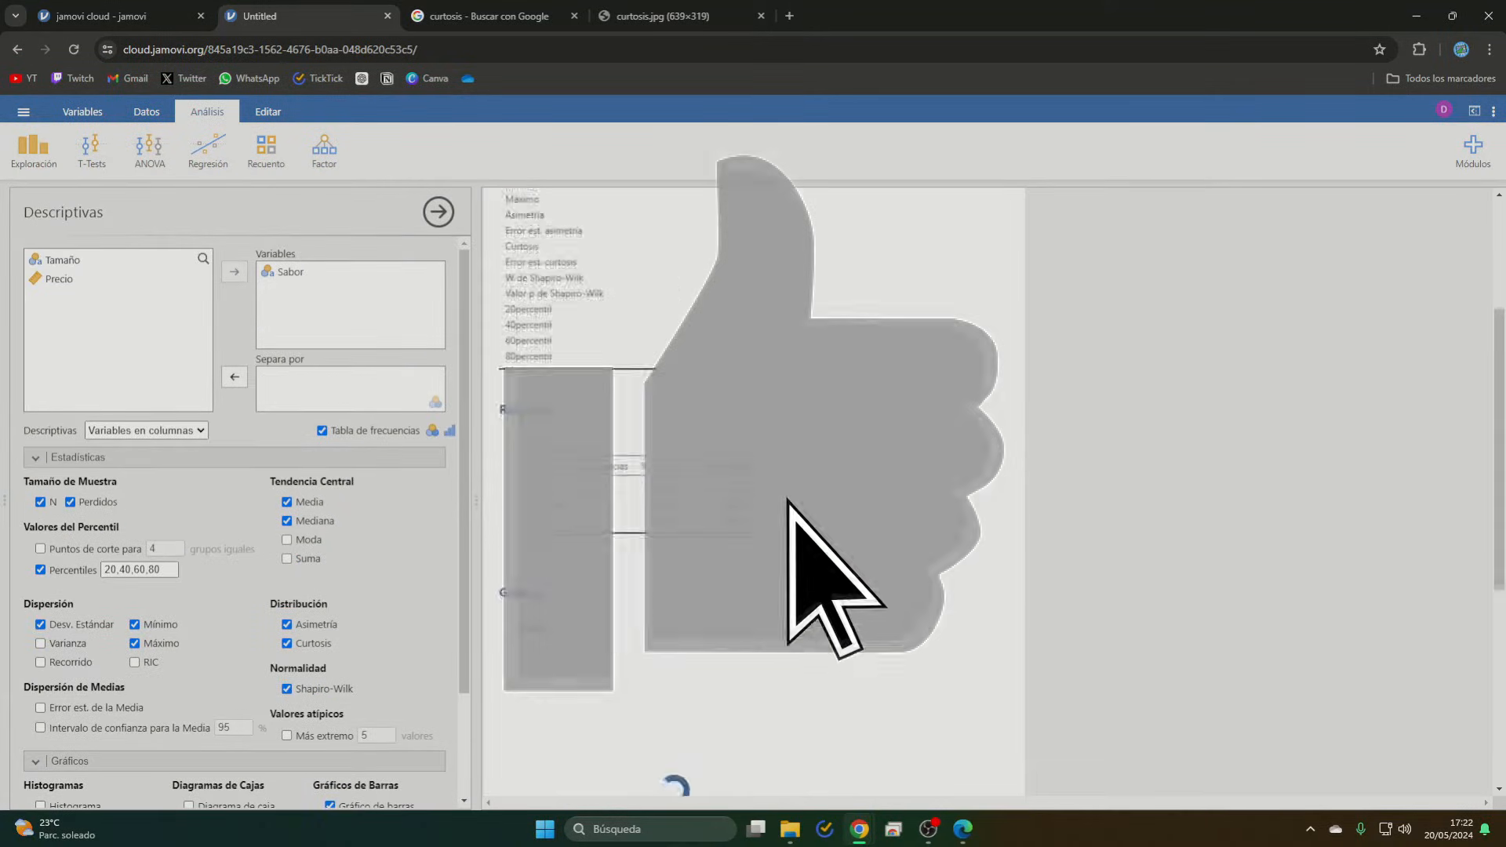
{"action": "left_click", "coordinate": [439, 212]}
- Create a Prueba T para Muestras Independientes with Precio as the dependent variable and Tamaño as the grouping variable
{"action": "left_click", "coordinate": [92, 149]}
{"action": "left_click", "coordinate": [108, 149]}
{"action": "left_click", "coordinate": [108, 149]}
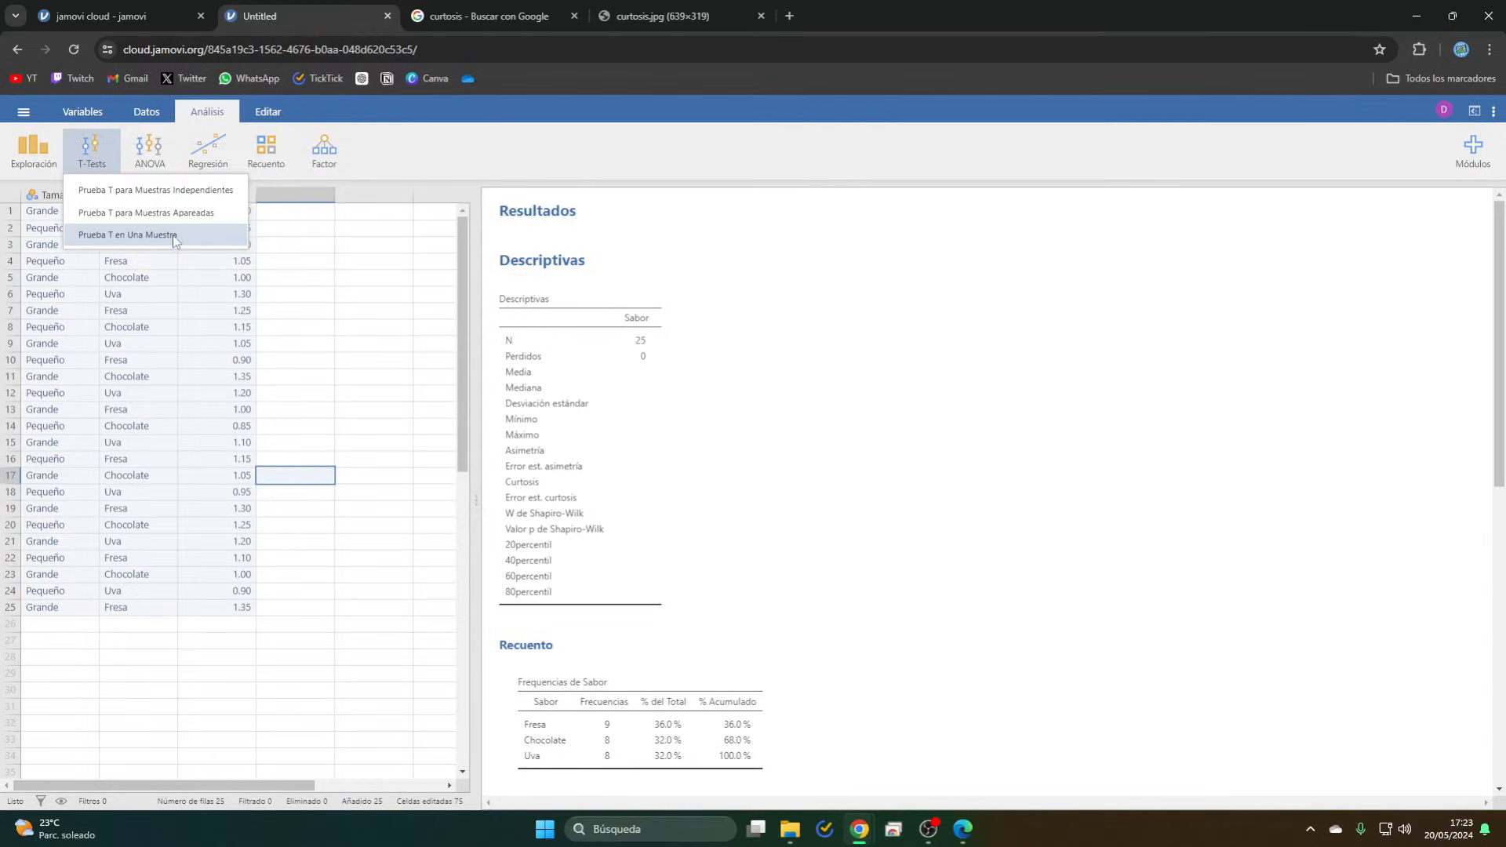
{"action": "left_click", "coordinate": [201, 193]}
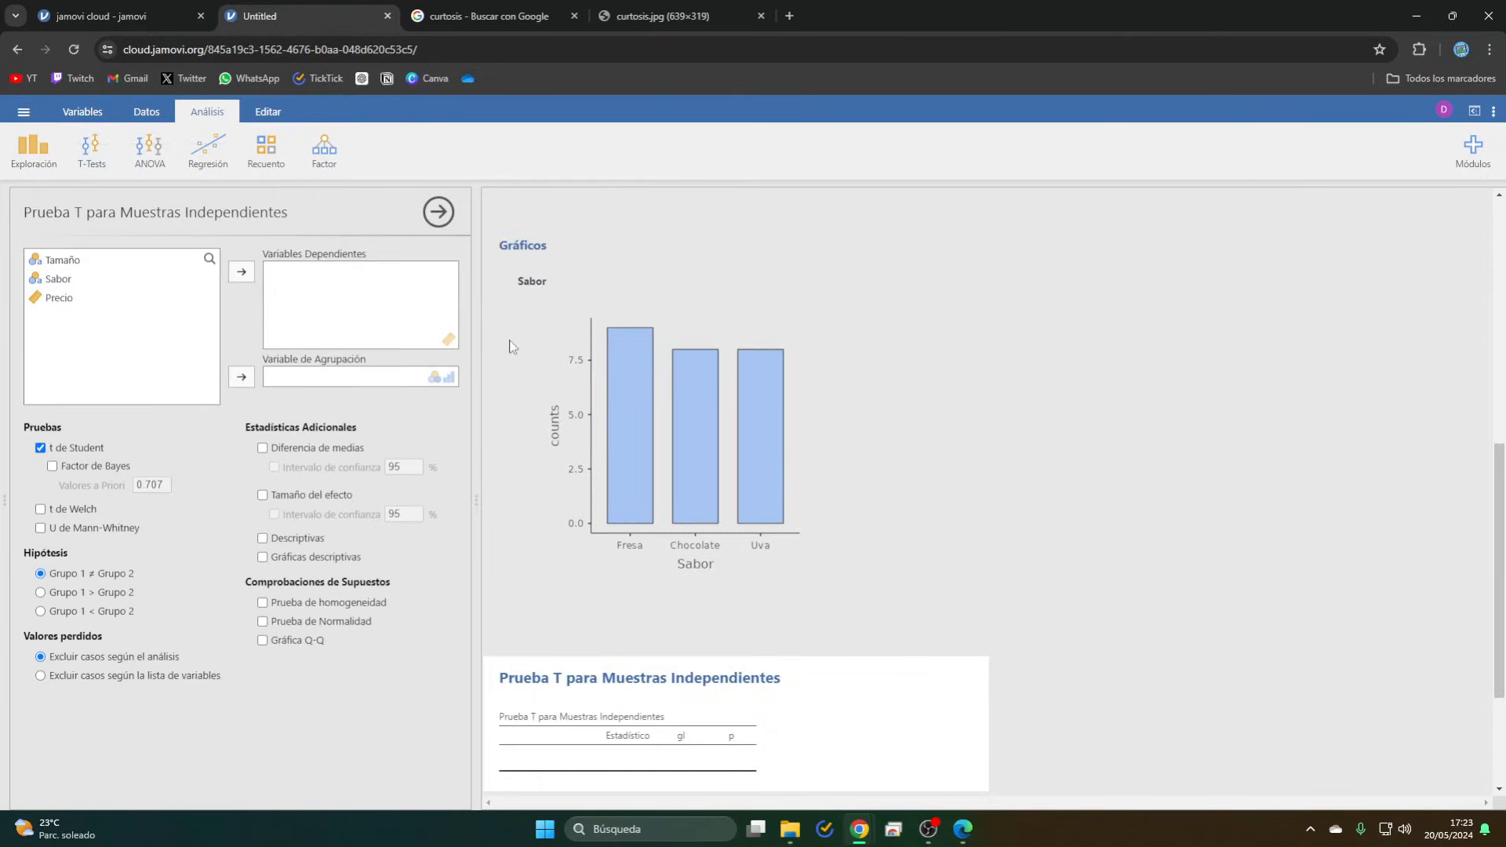
{"action": "left_click_drag", "start_coordinate": [57, 298], "coordinate": [314, 301]}
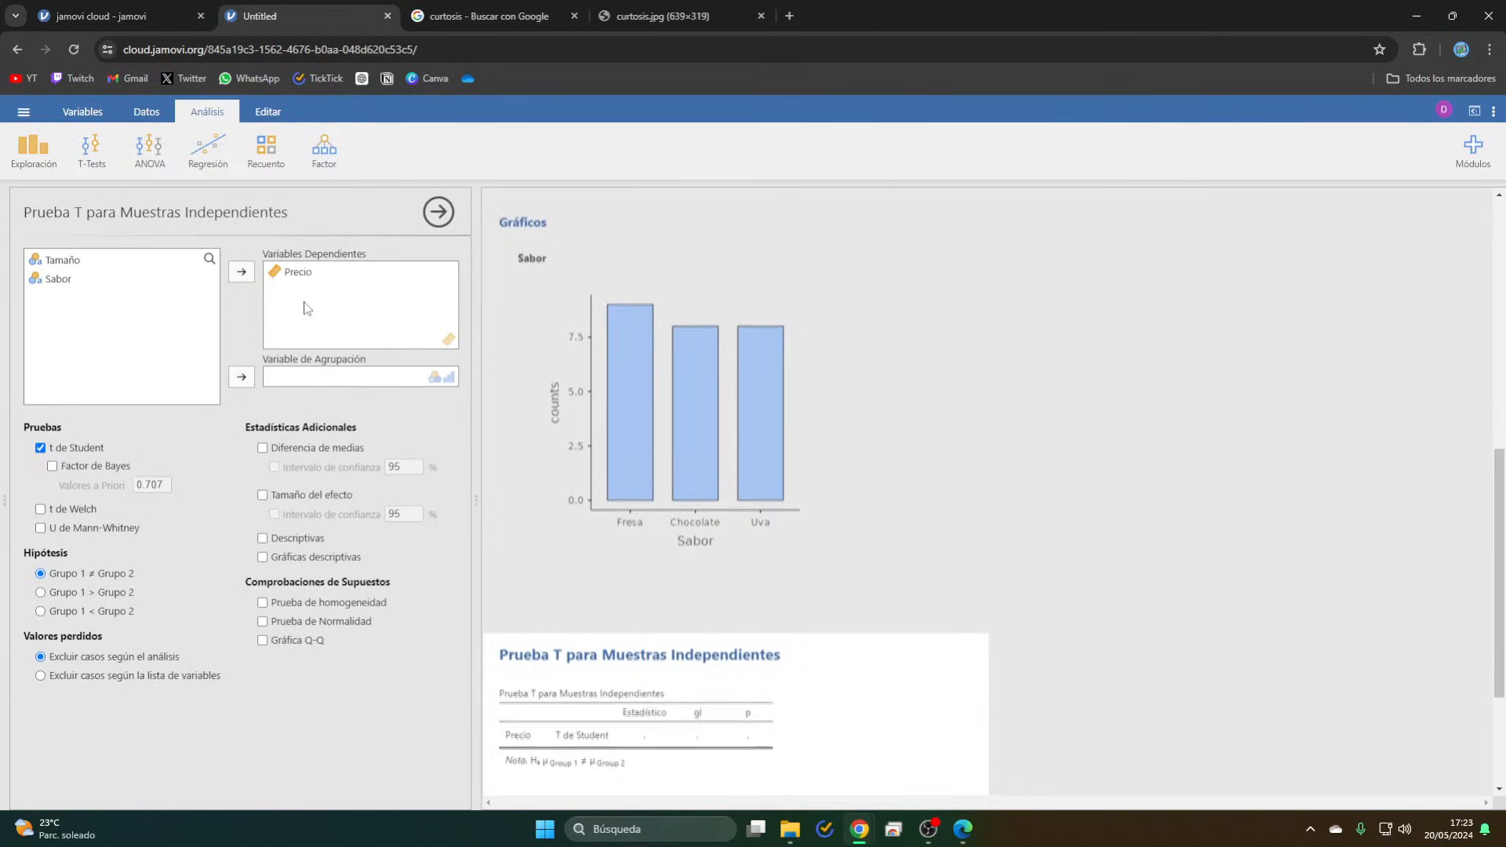
{"action": "scroll", "coordinate": [728, 581], "scroll_direction": "down", "scroll_amount": 3}
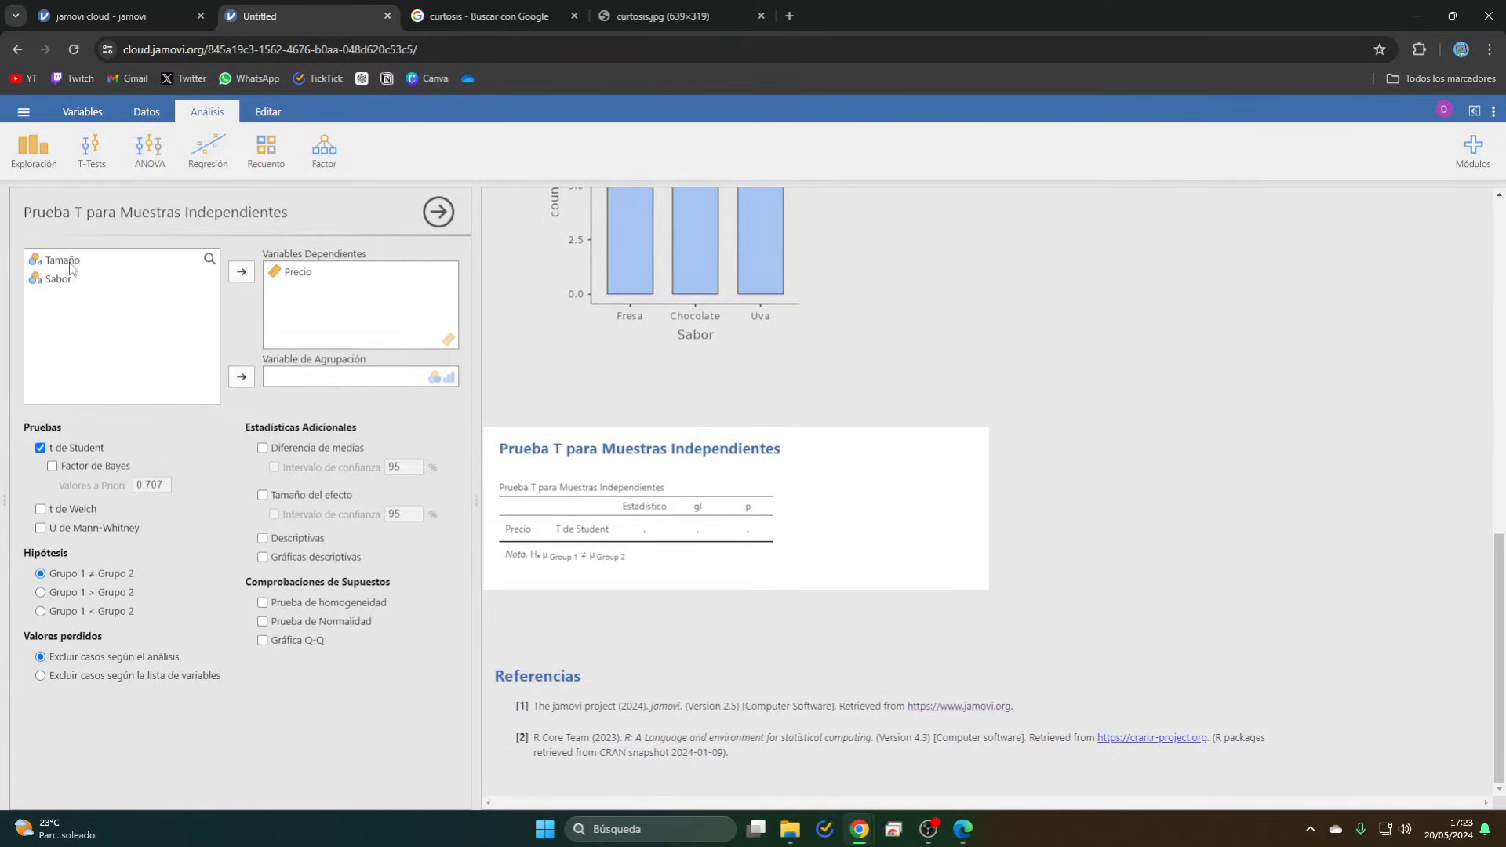
{"action": "left_click_drag", "start_coordinate": [67, 269], "coordinate": [305, 385]}
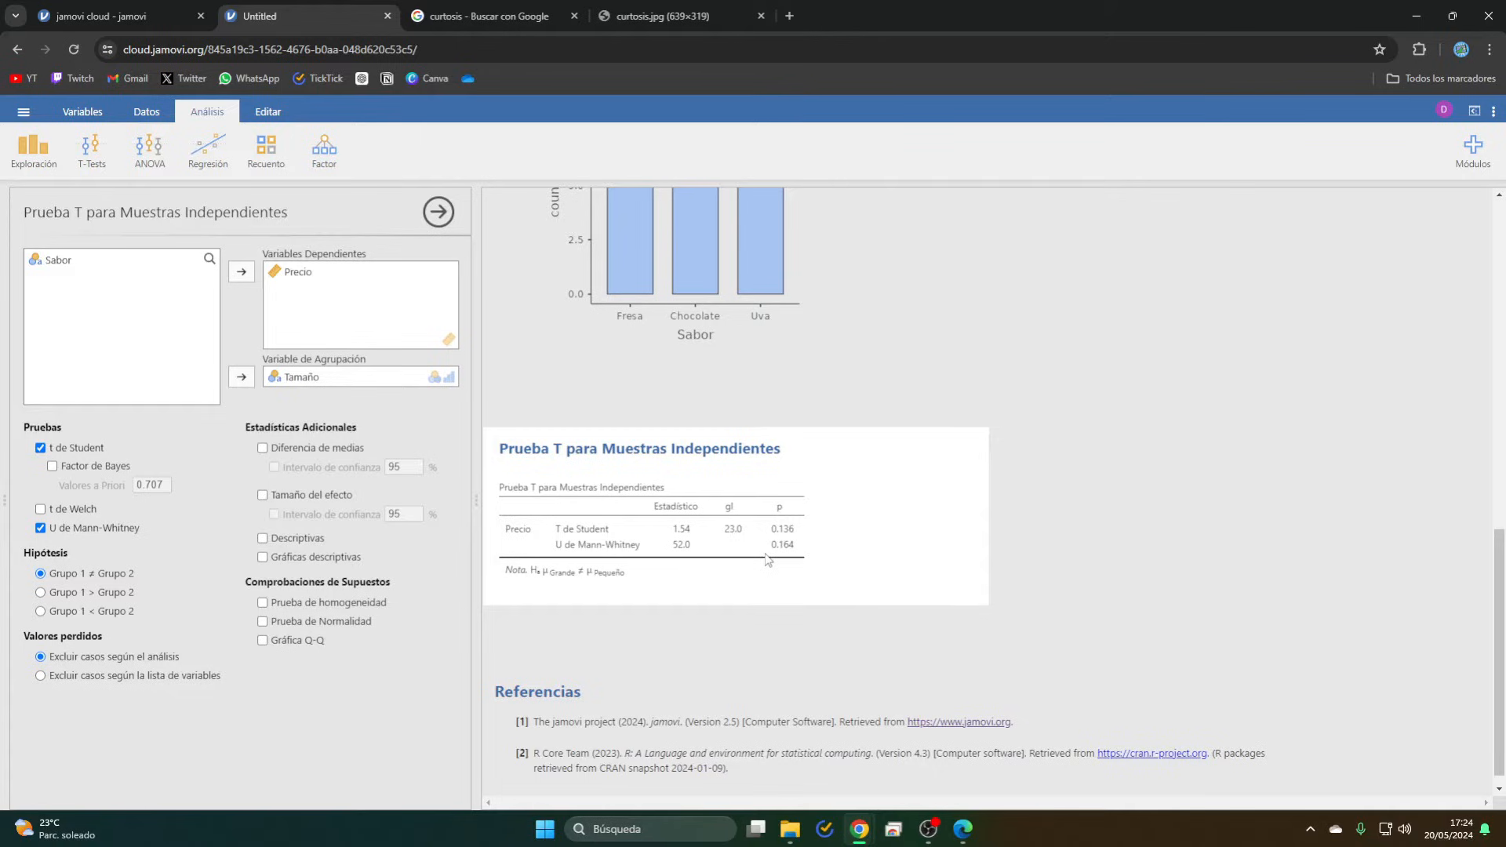
- Remove U de Mann-Whitney from the independent-samples test and add Tamaño del efecto and Descriptivas
{"action": "left_click", "coordinate": [118, 528]}
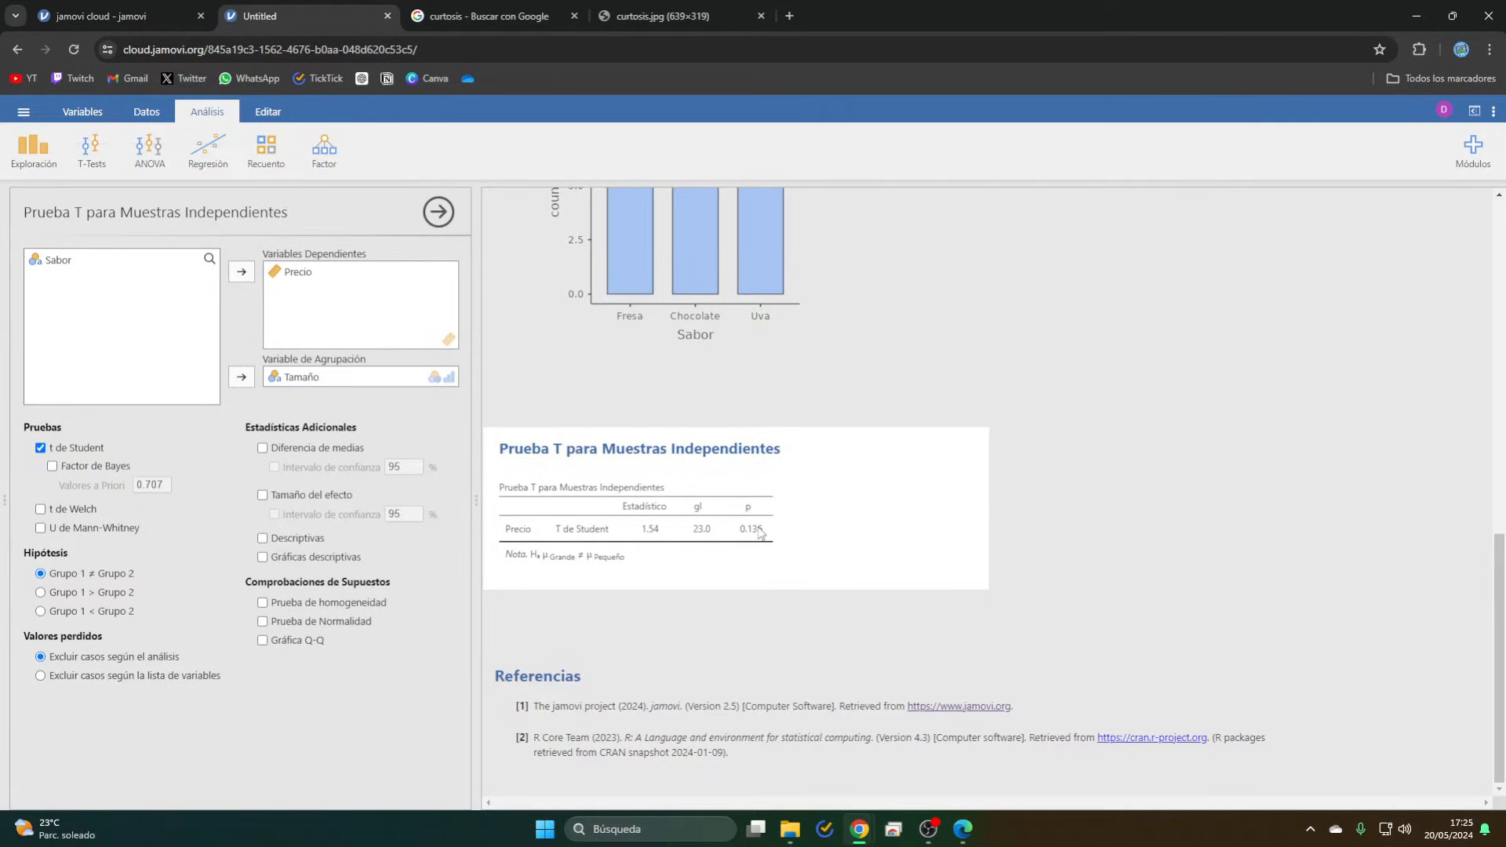
{"action": "scroll", "coordinate": [745, 499], "scroll_direction": "up", "scroll_amount": 1}
{"action": "left_click", "coordinate": [262, 495]}
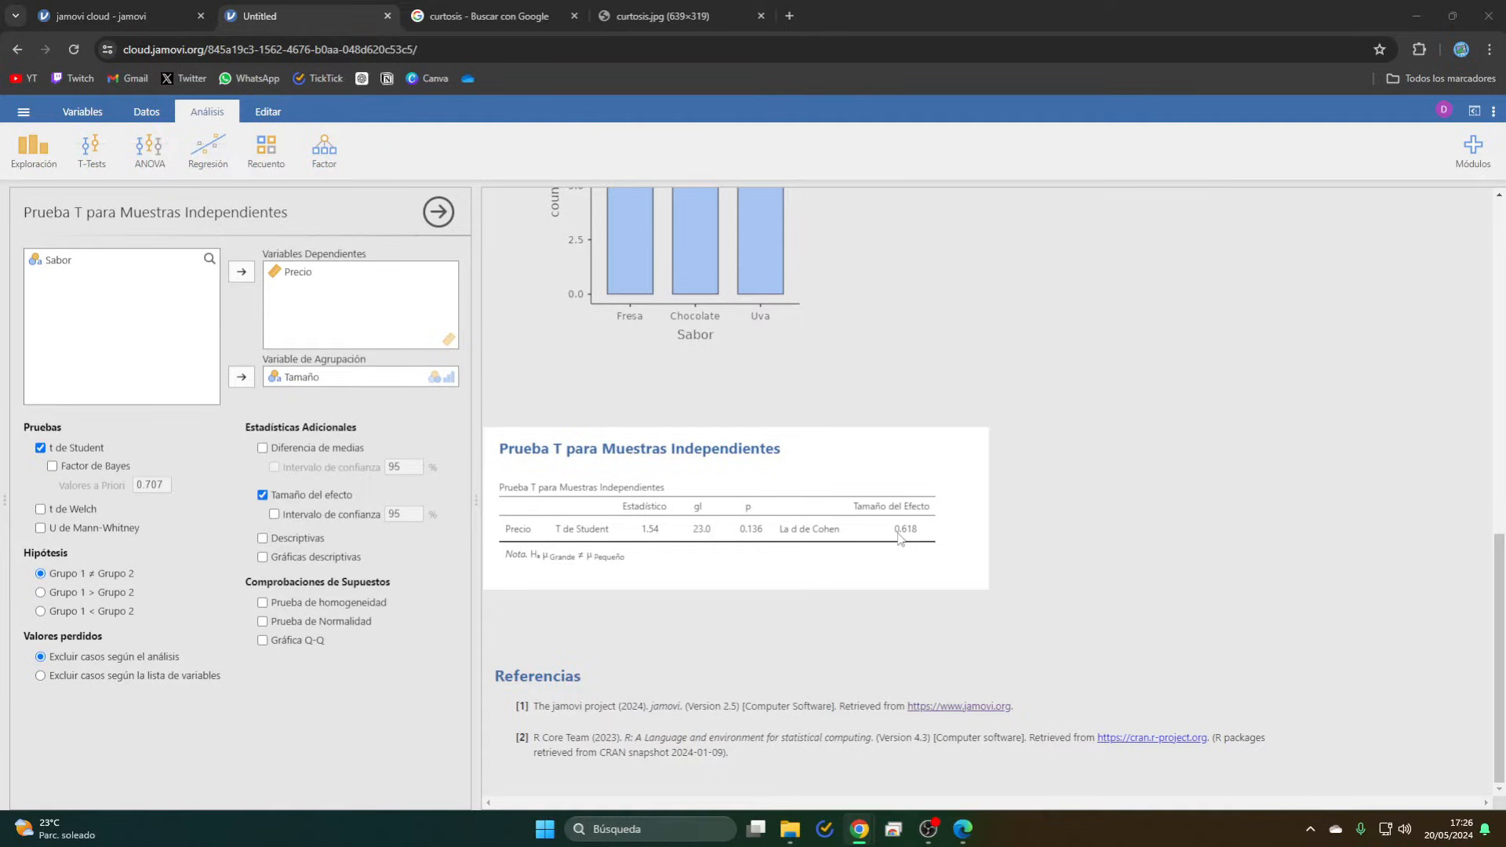
{"action": "scroll", "coordinate": [779, 549], "scroll_direction": "up", "scroll_amount": 1}
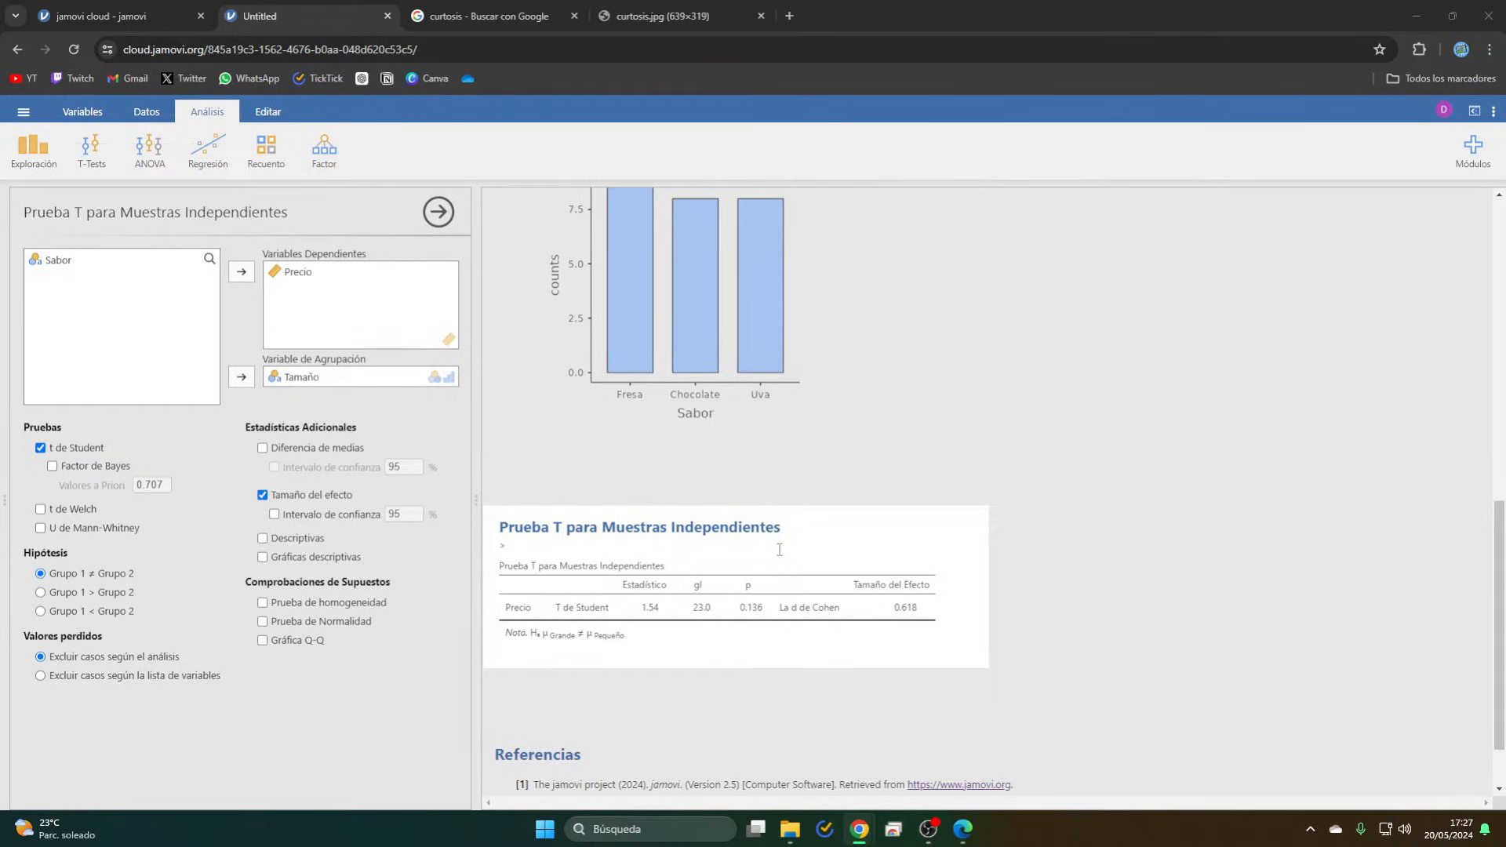
{"action": "left_click", "coordinate": [263, 539]}
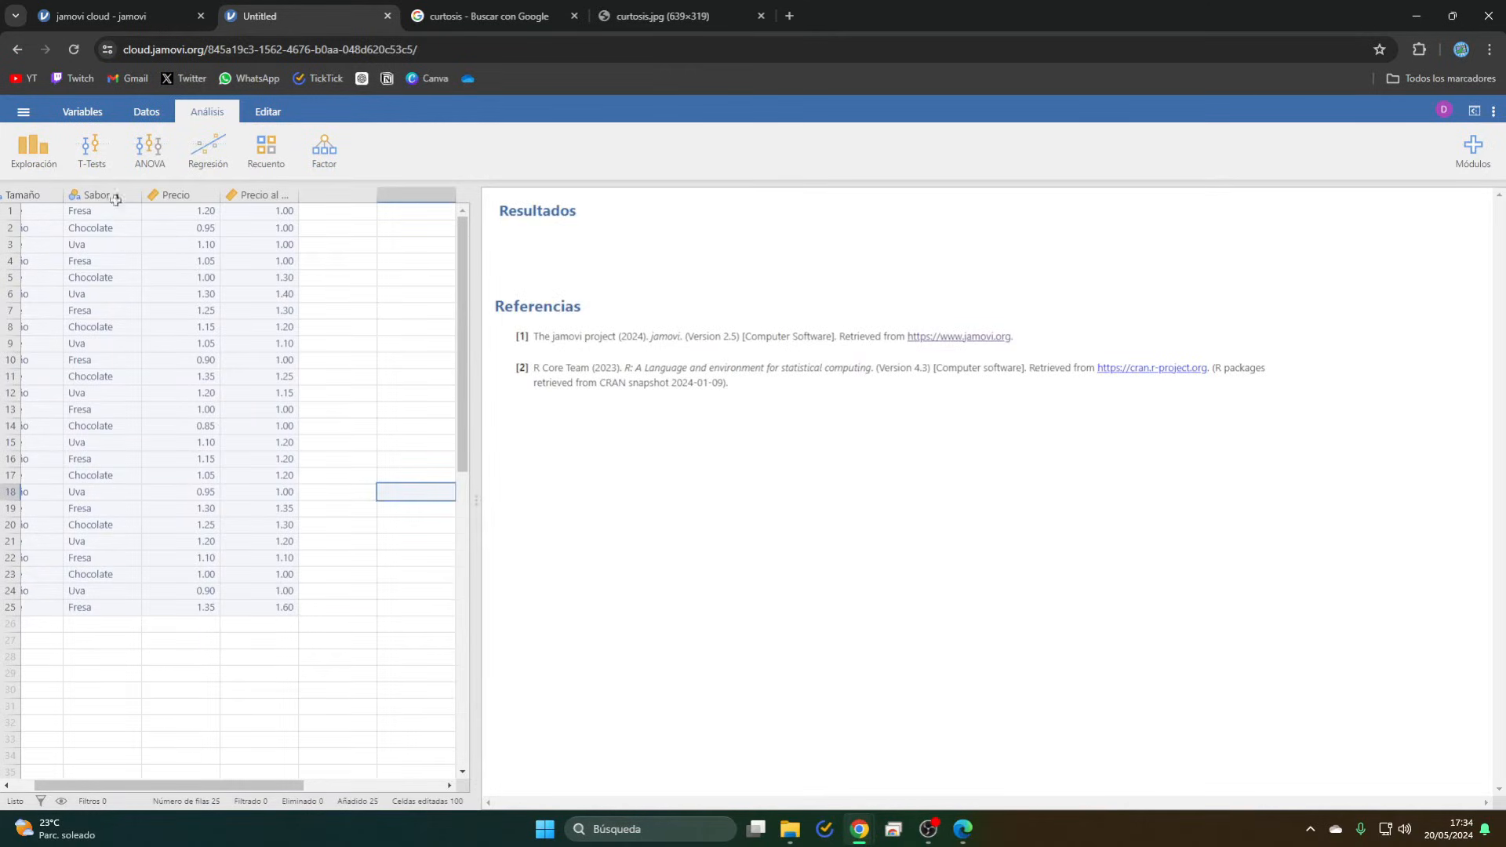
- Widen the Precio al año column in the data sheet so that its full name fits
{"action": "left_click", "coordinate": [92, 163]}
{"action": "left_click", "coordinate": [267, 628]}
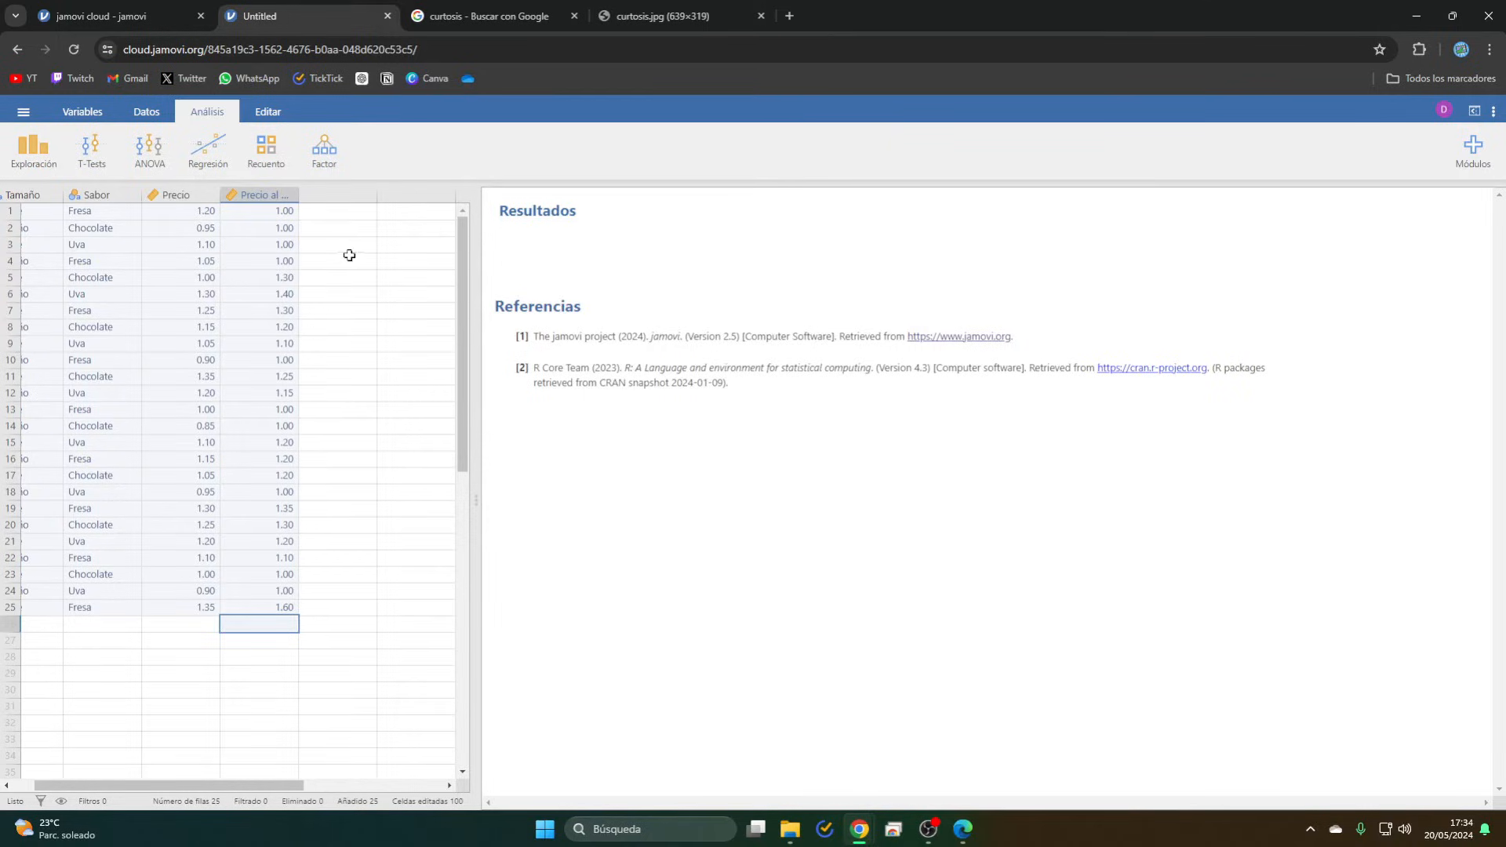
{"action": "left_click", "coordinate": [287, 217]}
{"action": "left_click", "coordinate": [282, 331]}
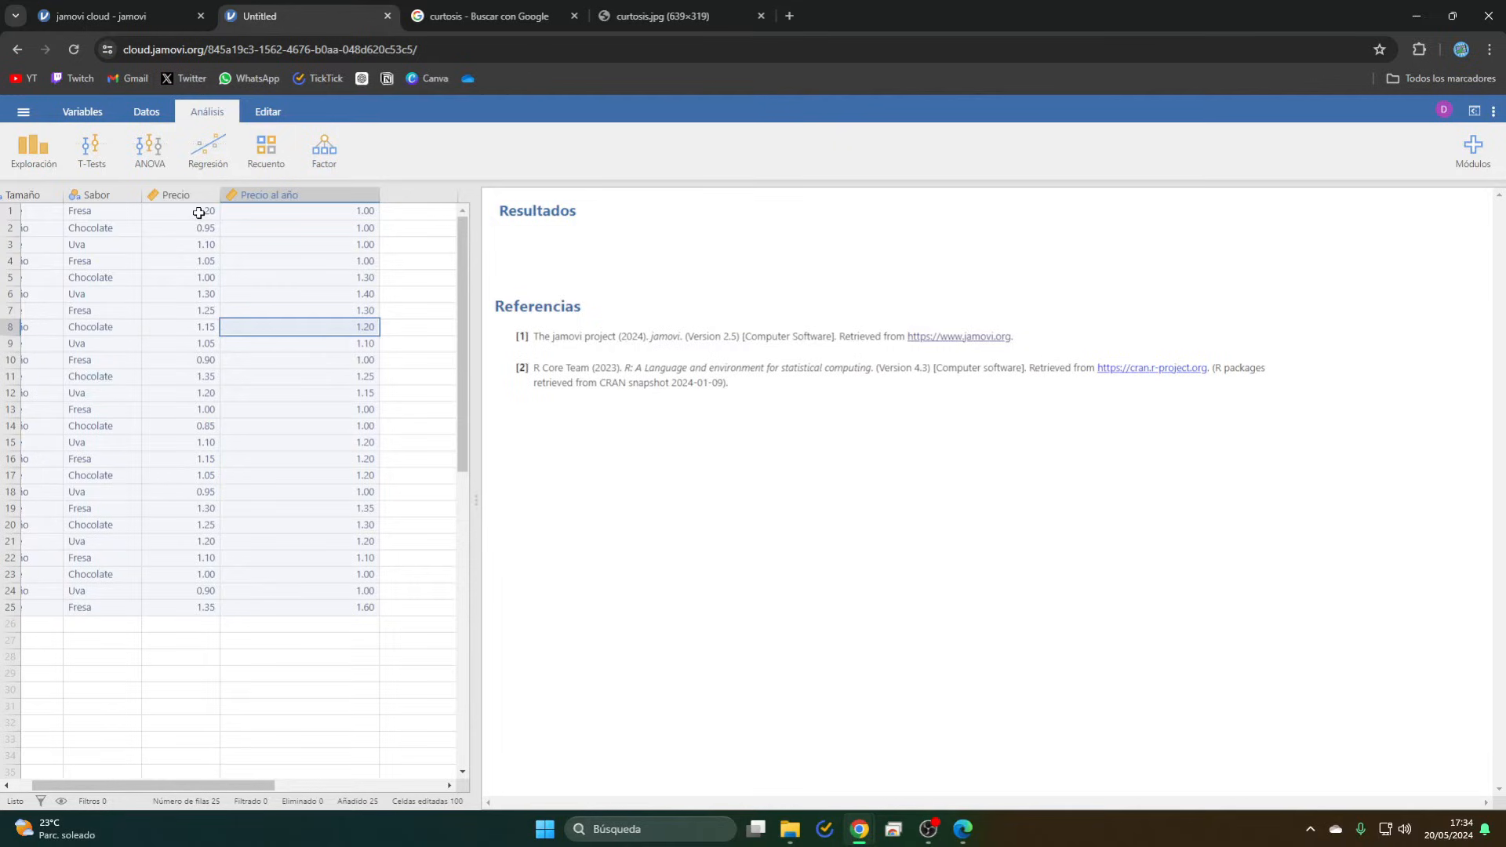
- Create a Prueba T para Muestras Apareadas pairing Precio with Precio al año
{"action": "left_click", "coordinate": [203, 216]}
{"action": "left_click", "coordinate": [260, 210]}
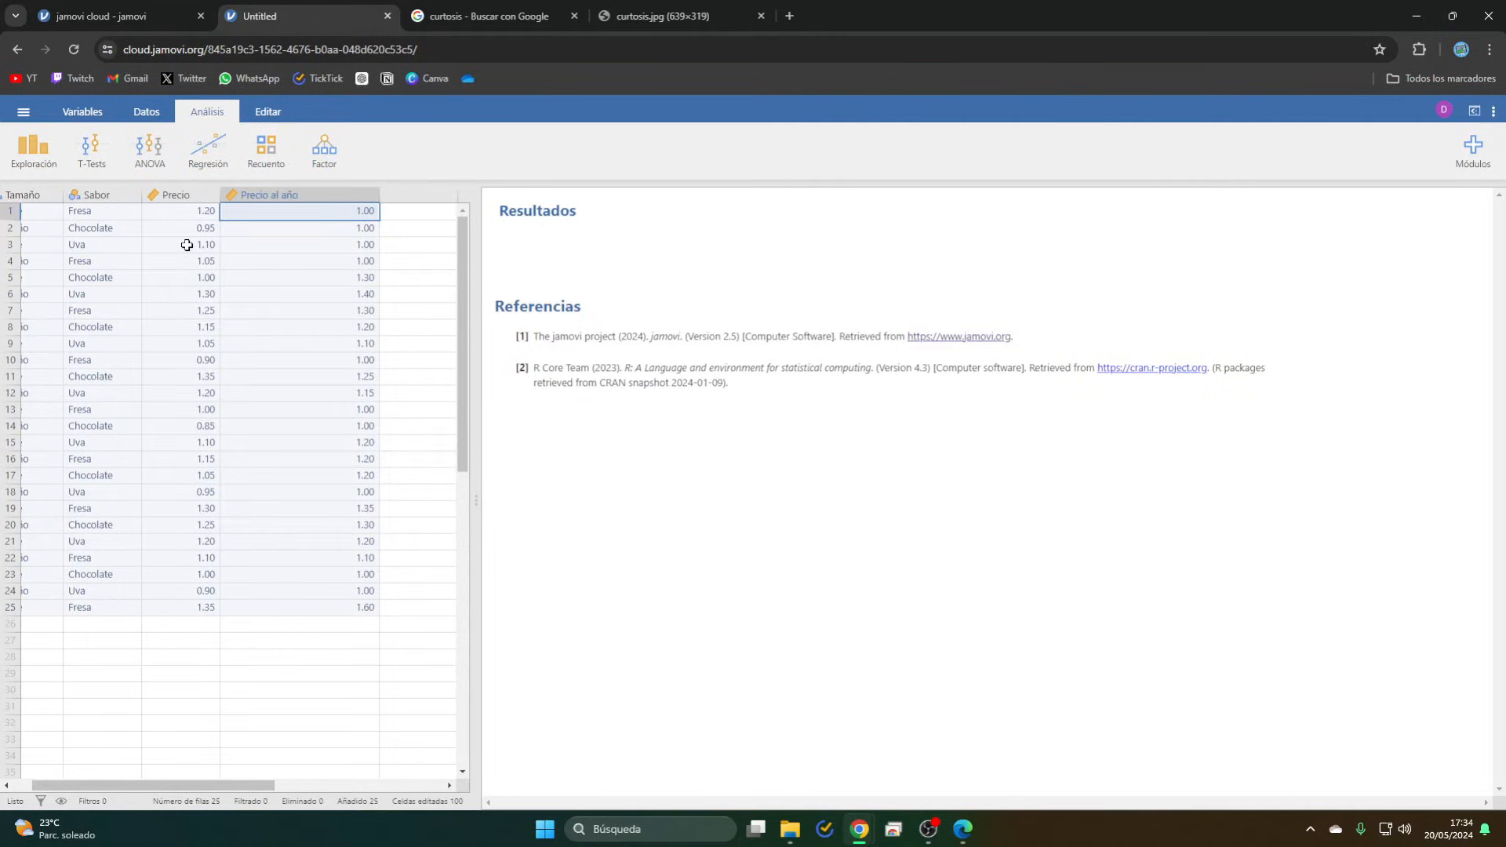
{"action": "left_click", "coordinate": [91, 149]}
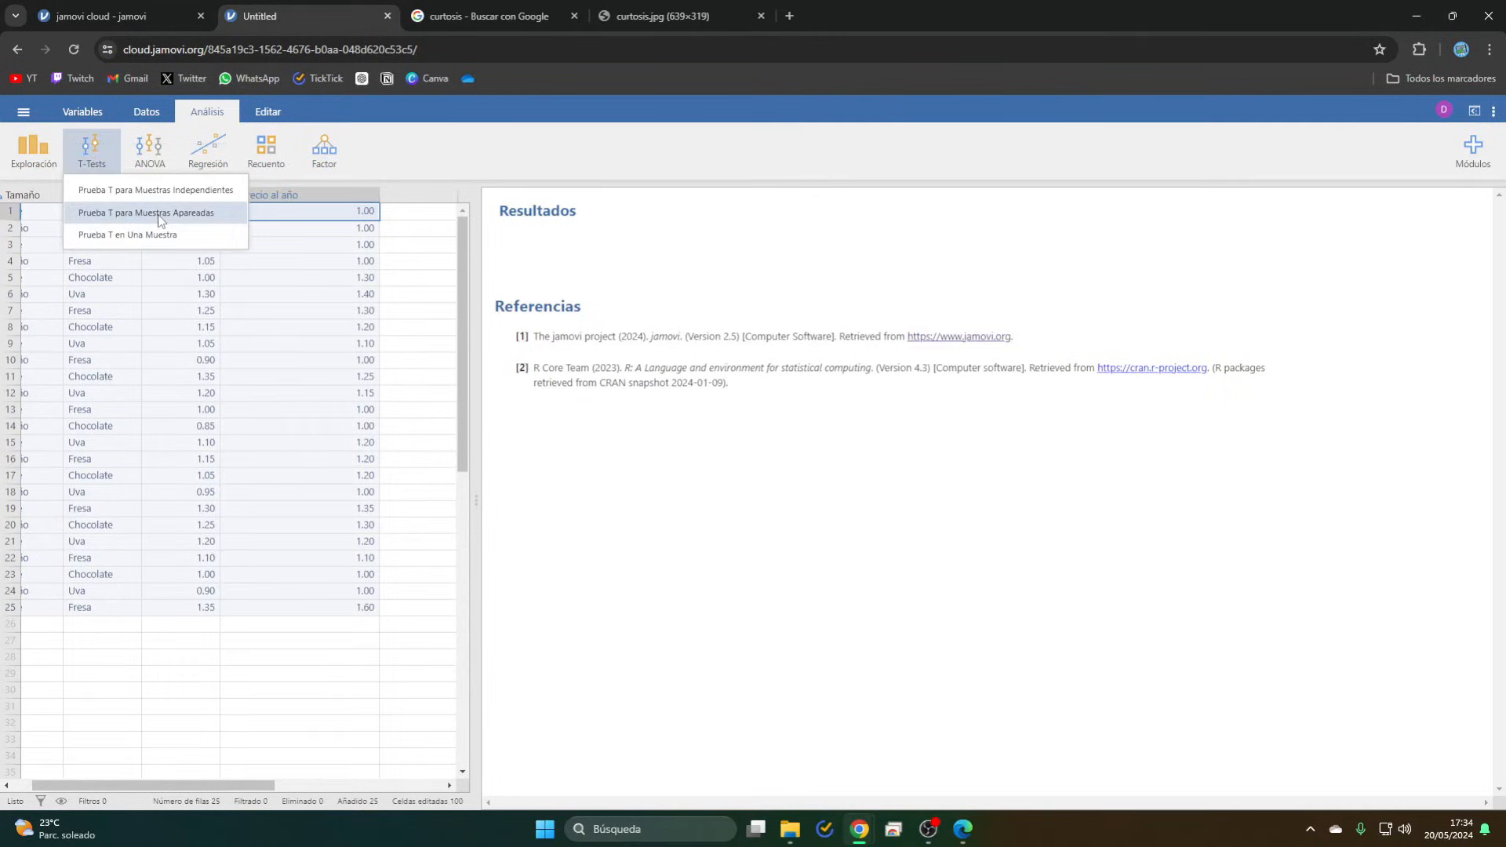
{"action": "left_click", "coordinate": [158, 217]}
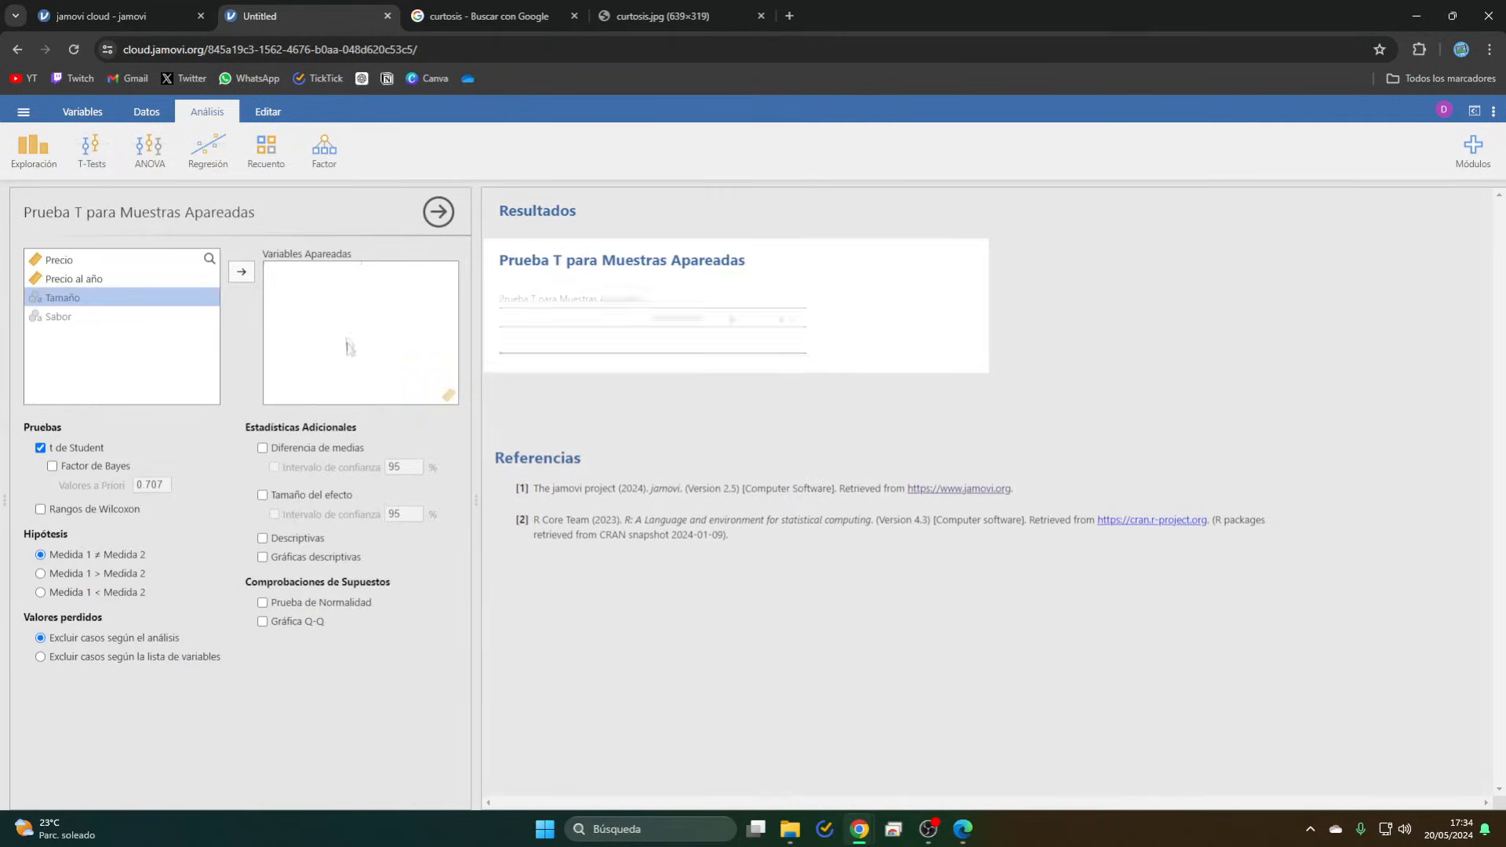
{"action": "left_click", "coordinate": [76, 264]}
{"action": "left_click", "coordinate": [241, 273]}
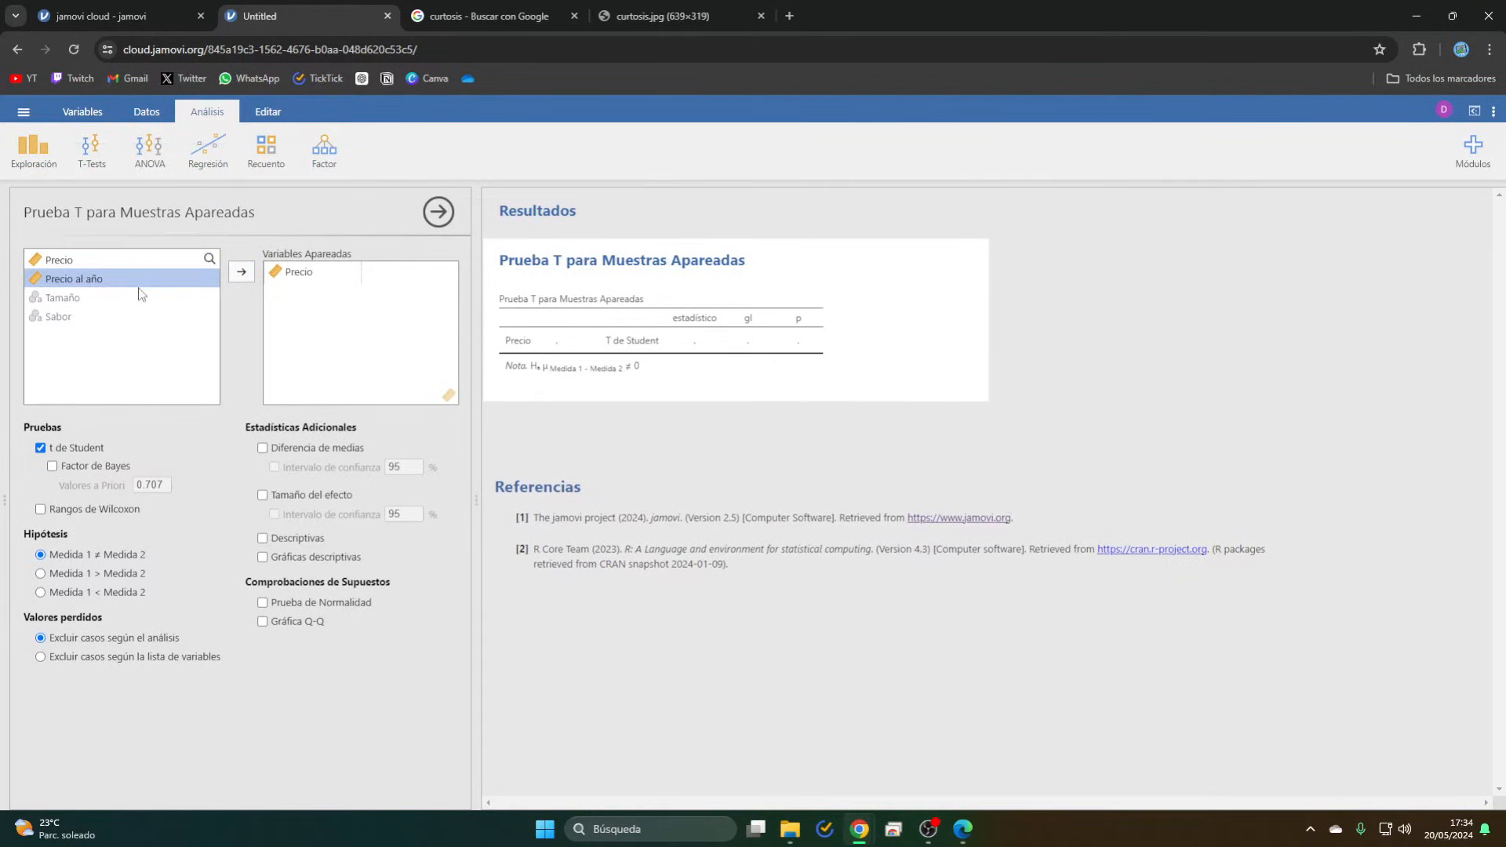
{"action": "left_click", "coordinate": [240, 275]}
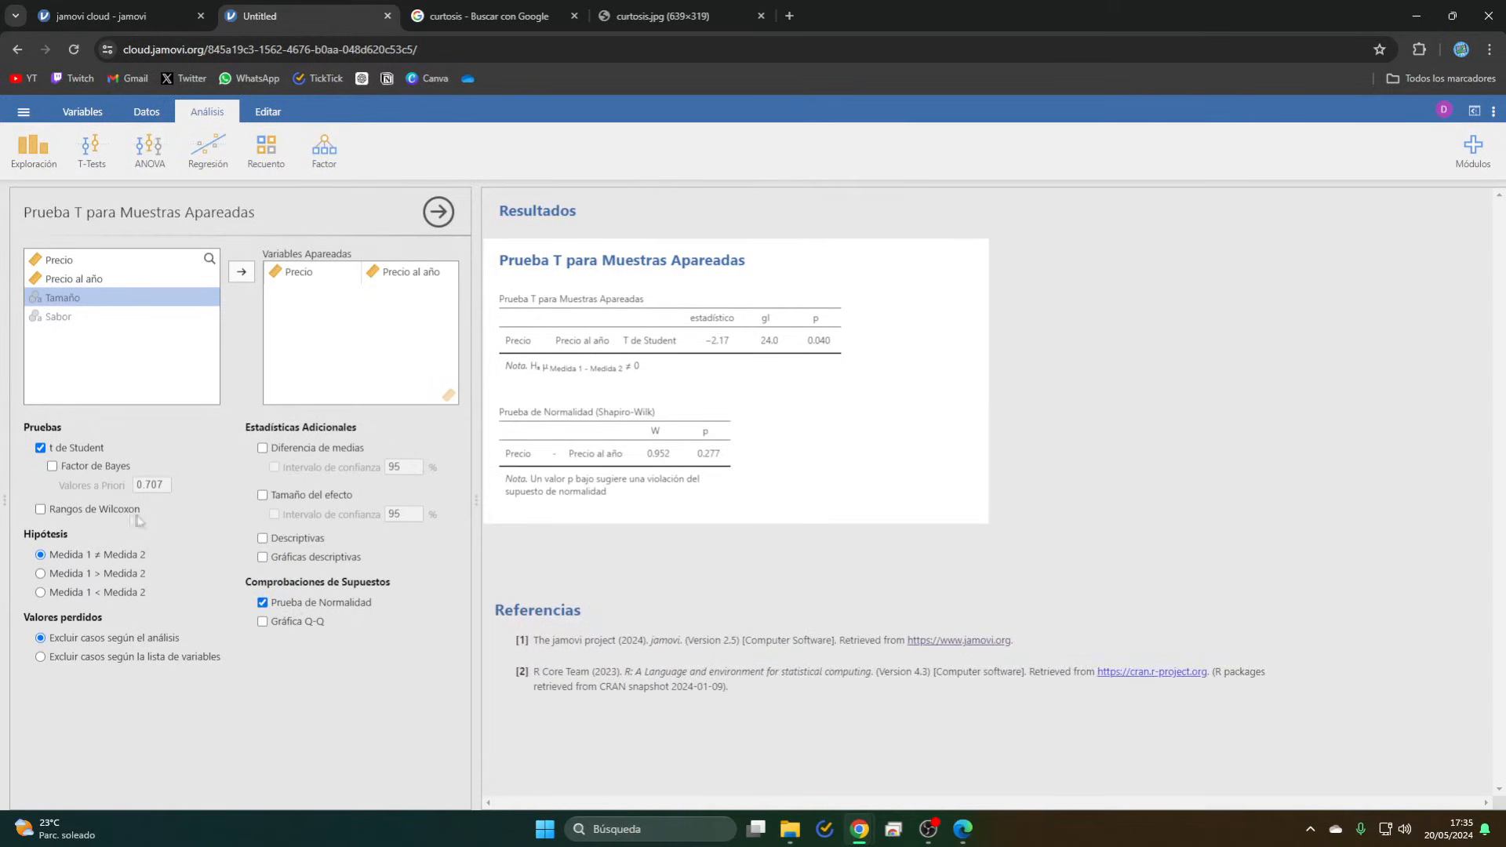
- Try the Rangos de Wilcoxon test in the paired-samples analysis and remove it again
{"action": "left_click", "coordinate": [41, 510]}
{"action": "left_click", "coordinate": [85, 512]}
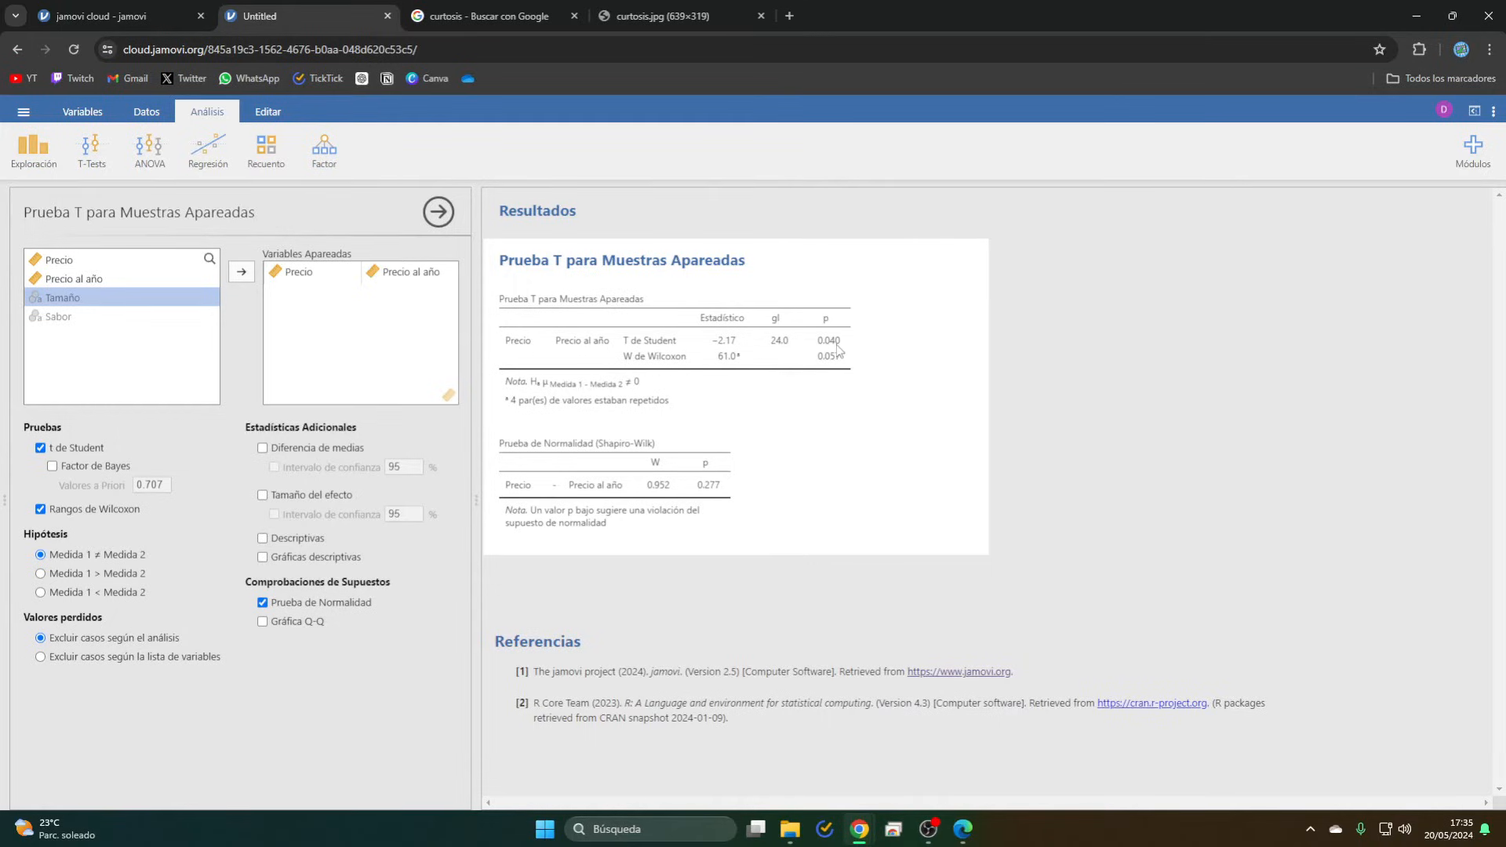
{"action": "left_click", "coordinate": [98, 511]}
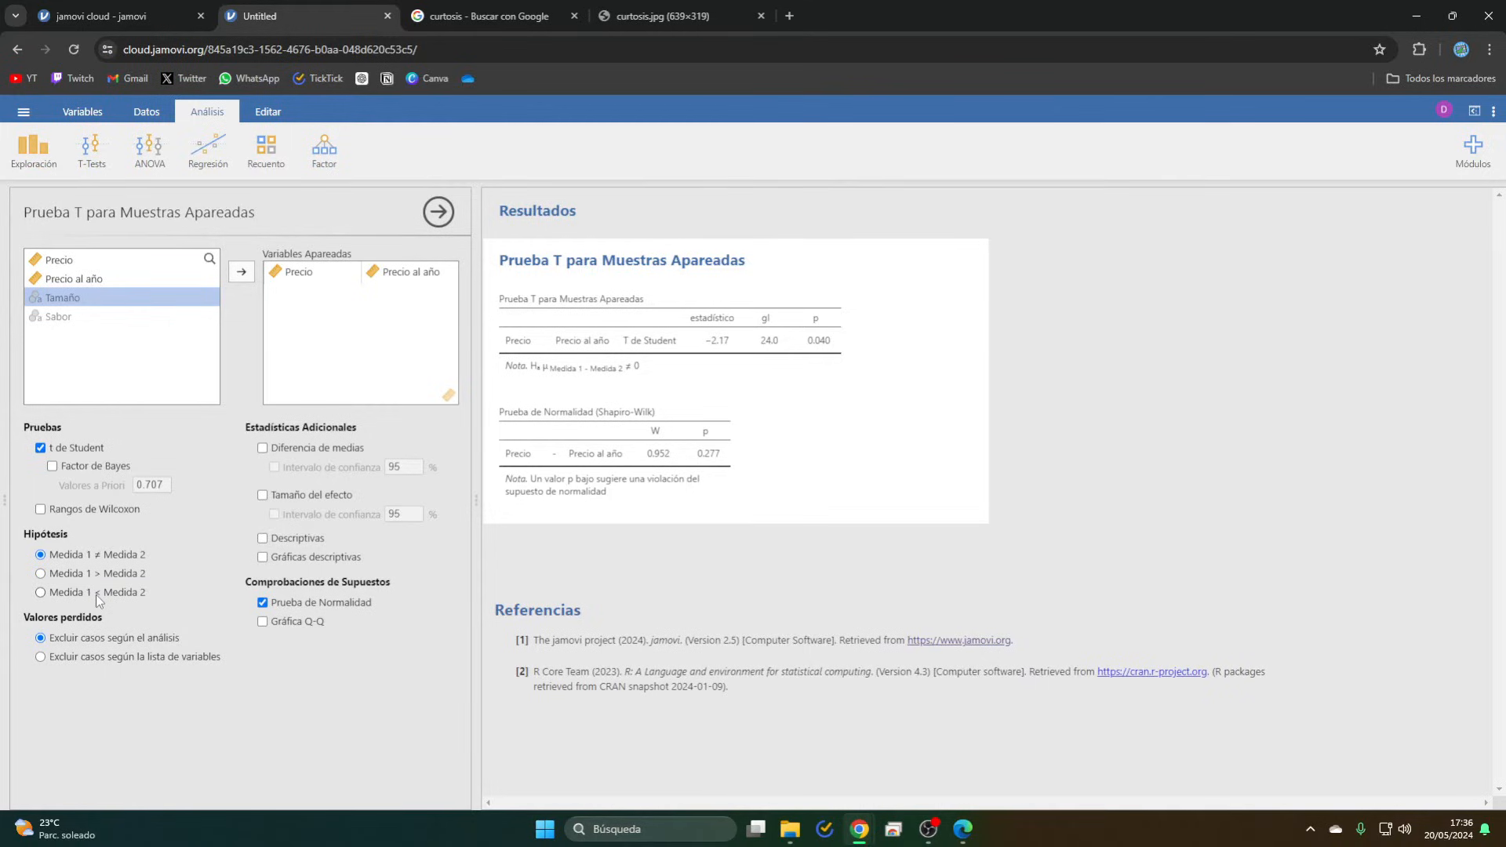
- Set the paired-samples hypothesis to Medida 1 < Medida 2 and add Gráficas descriptivas
{"action": "left_click", "coordinate": [41, 593]}
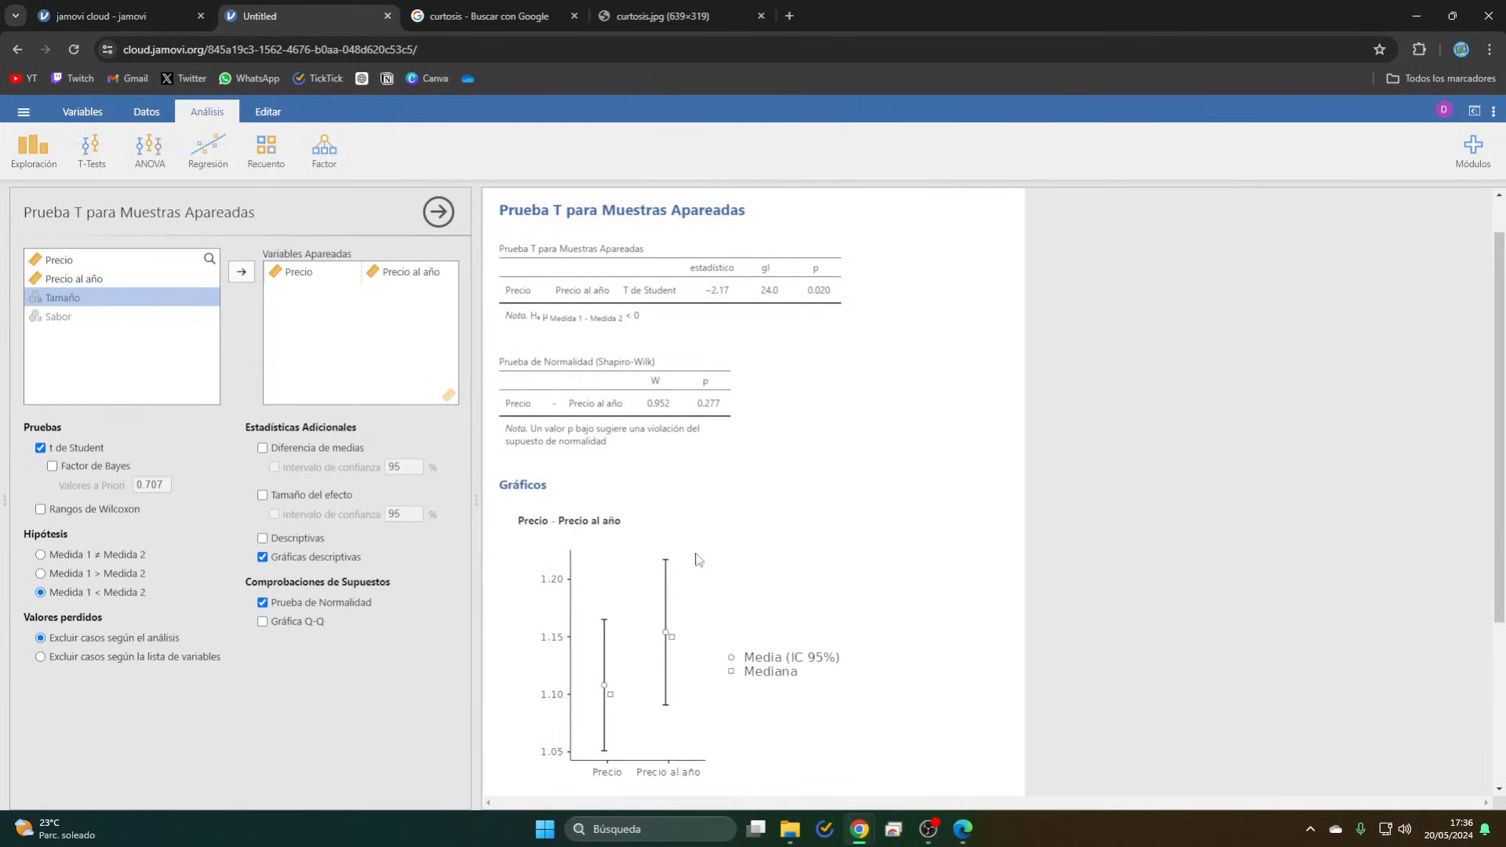
{"action": "scroll", "coordinate": [691, 643], "scroll_direction": "down", "scroll_amount": 2}
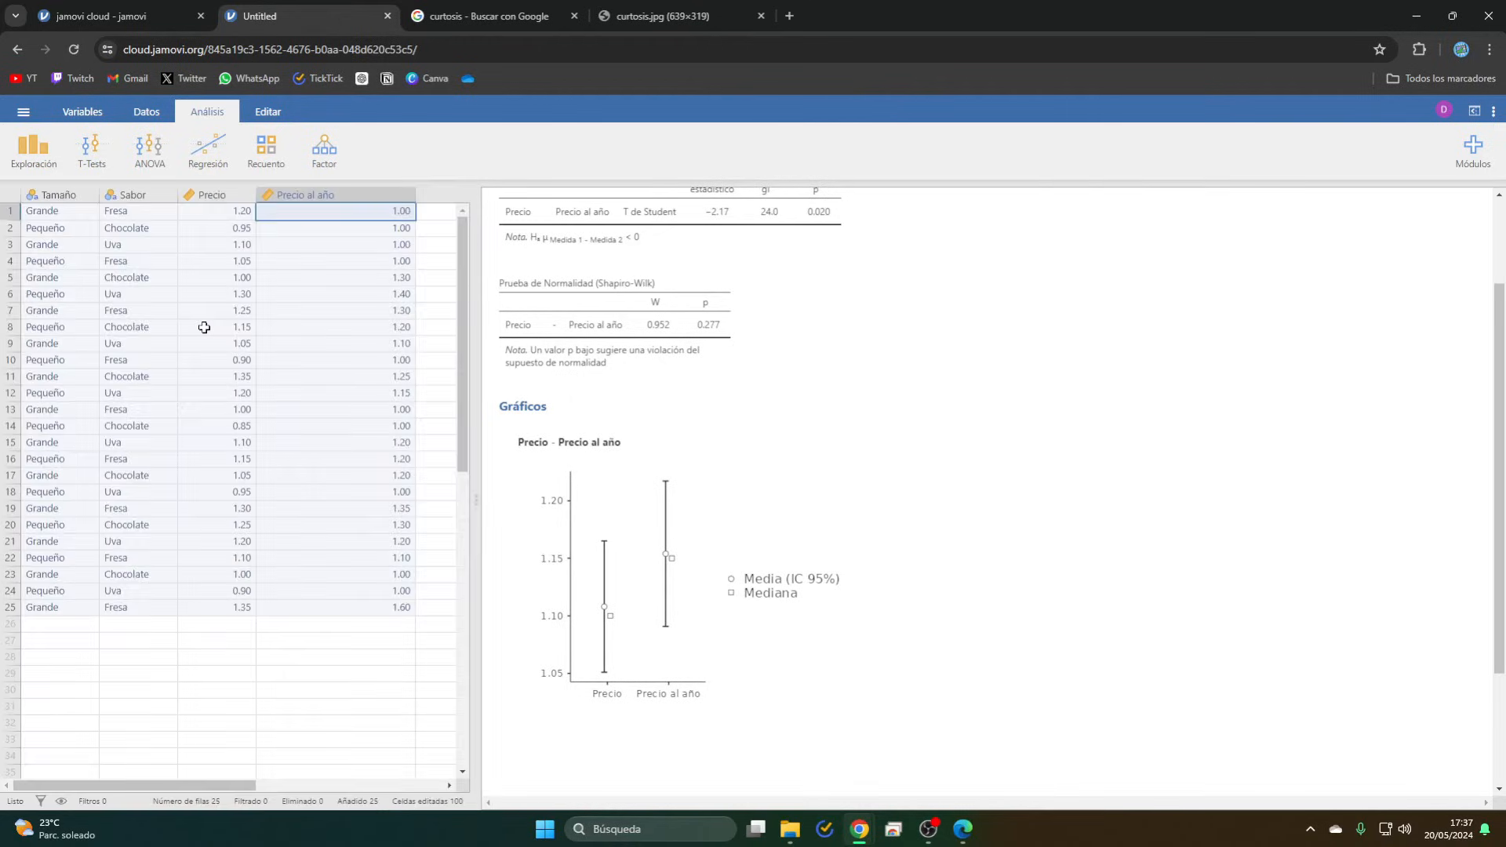
{"action": "left_click", "coordinate": [210, 294]}
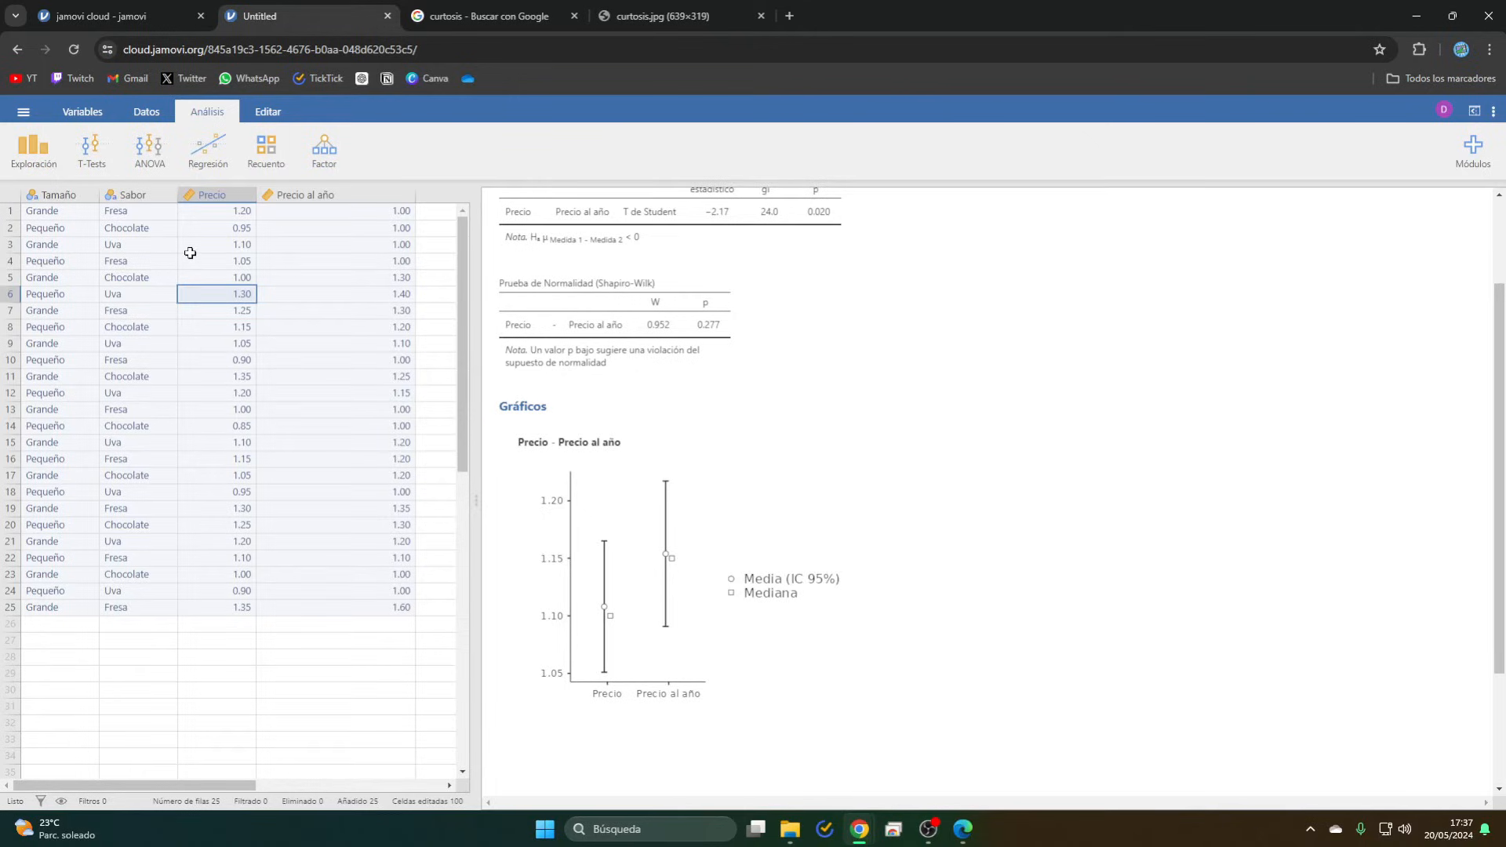
- Create an ANOVA de Un Factor with Precio as the dependent variable, Sabor as the grouping variable, and Prueba de homogeneidad included
{"action": "left_click", "coordinate": [146, 158]}
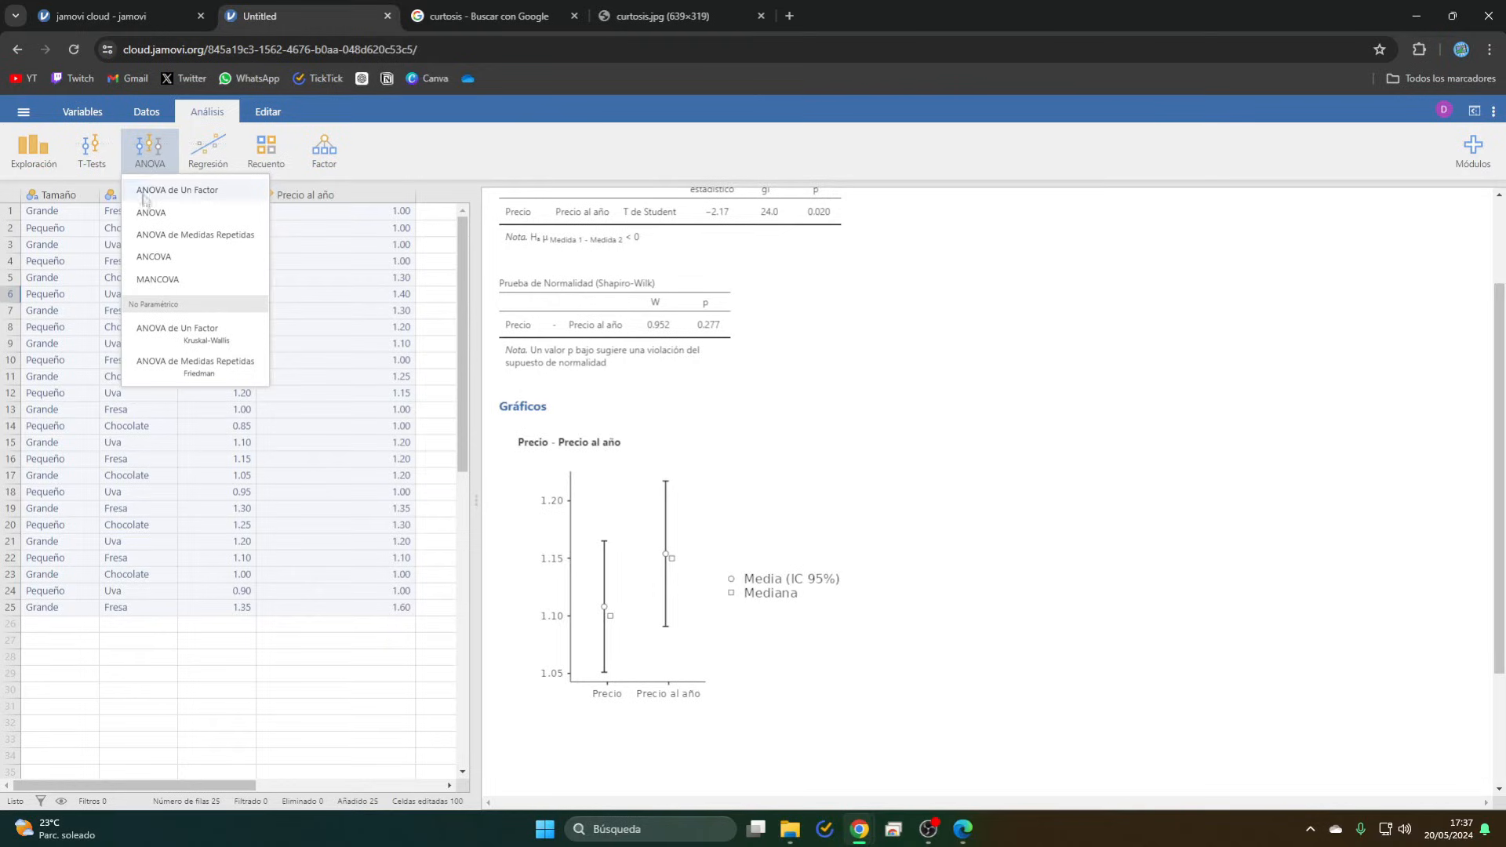
{"action": "left_click", "coordinate": [177, 193]}
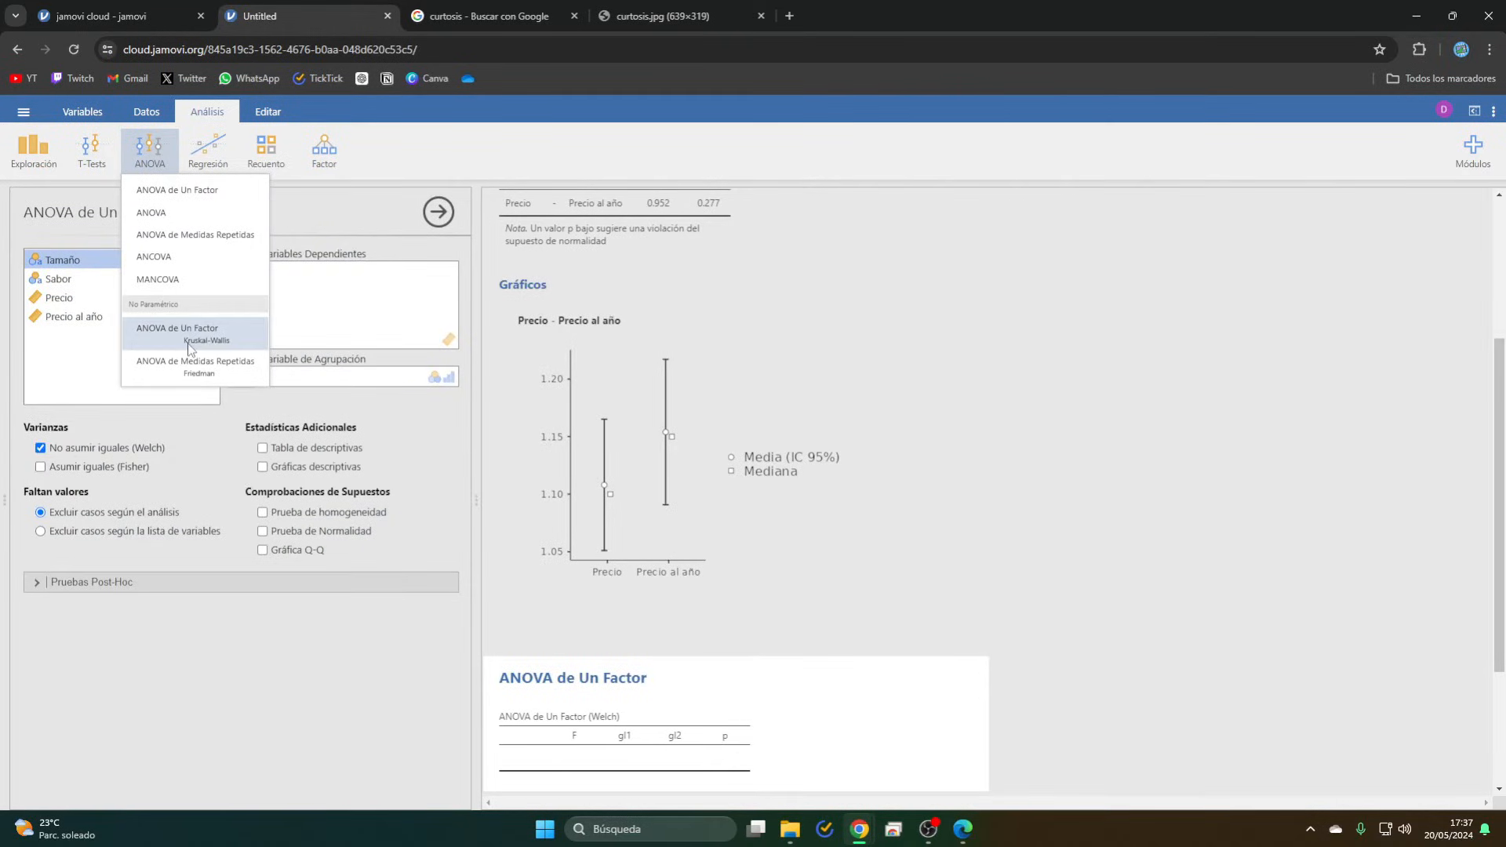
{"action": "left_click", "coordinate": [196, 345]}
{"action": "left_click", "coordinate": [164, 194]}
{"action": "left_click_drag", "start_coordinate": [59, 297], "coordinate": [312, 322]}
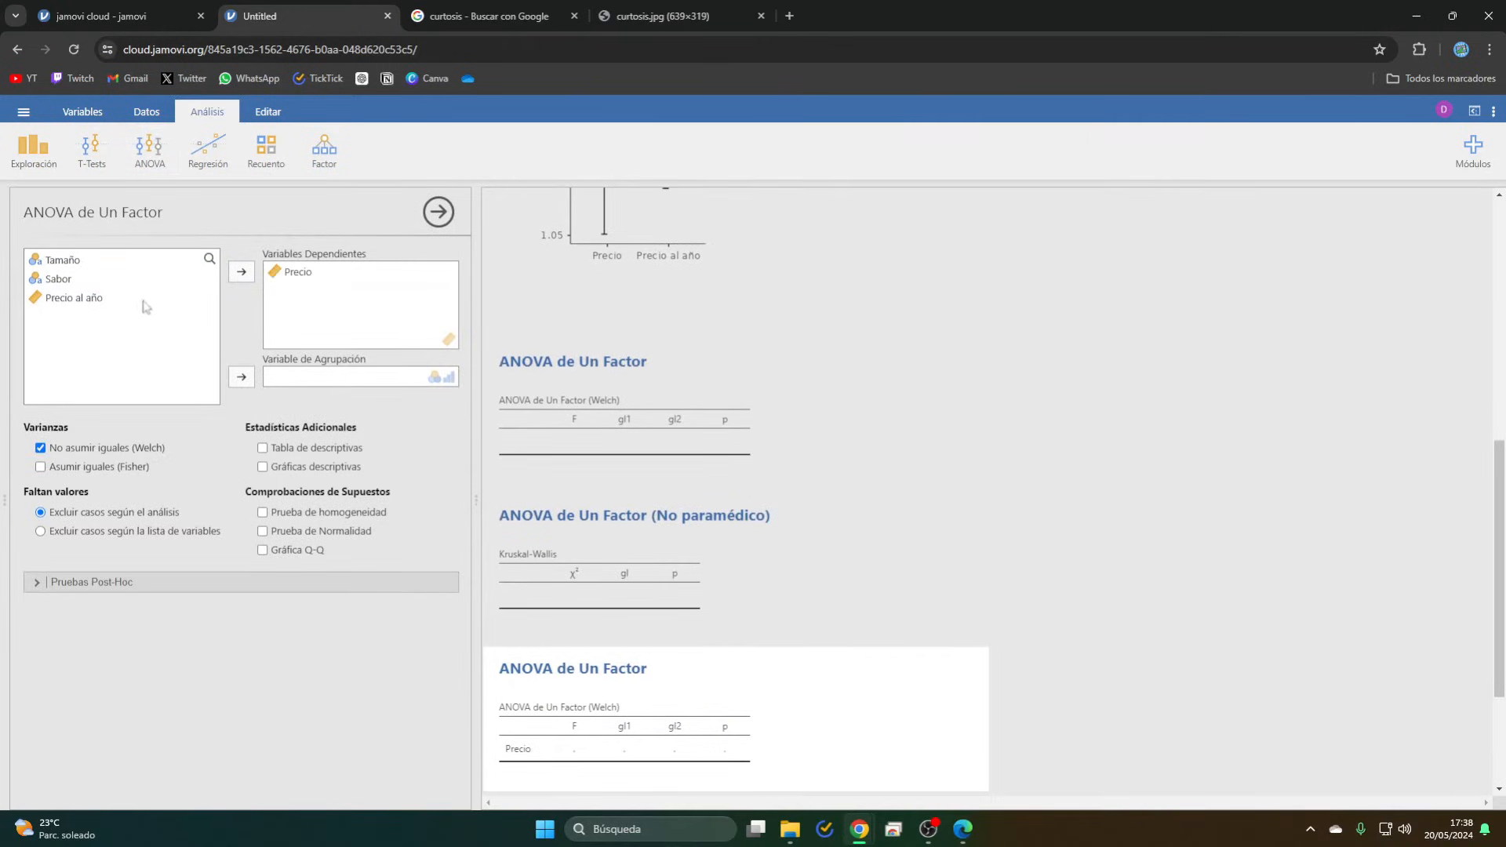
{"action": "left_click_drag", "start_coordinate": [60, 284], "coordinate": [304, 361]}
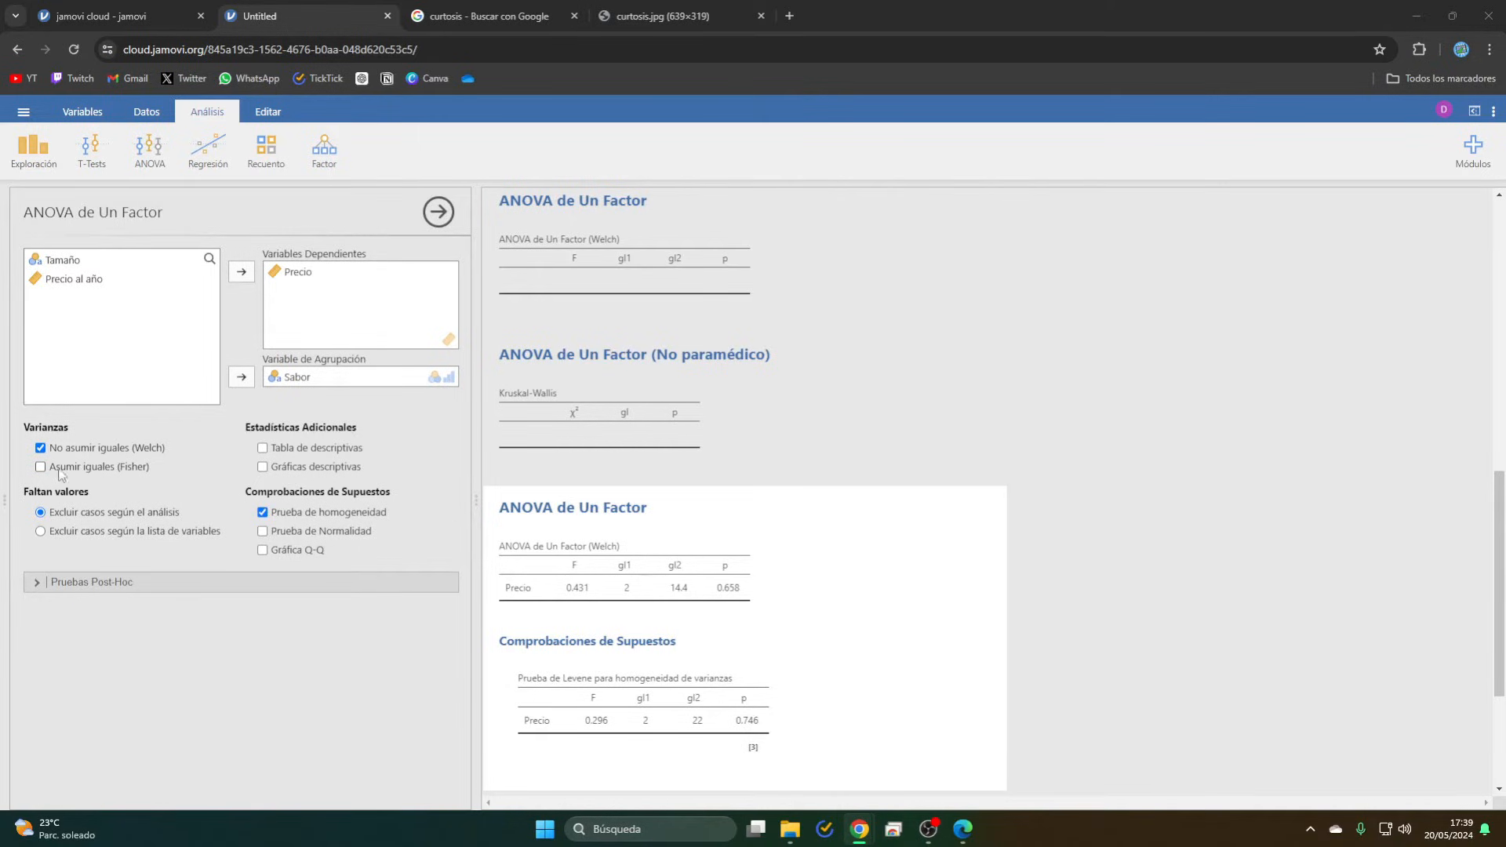
- Switch the one-way ANOVA from Welch to Asumir iguales (Fisher) and add the Tukey post-hoc test
{"action": "left_click", "coordinate": [123, 451]}
{"action": "left_click", "coordinate": [43, 468]}
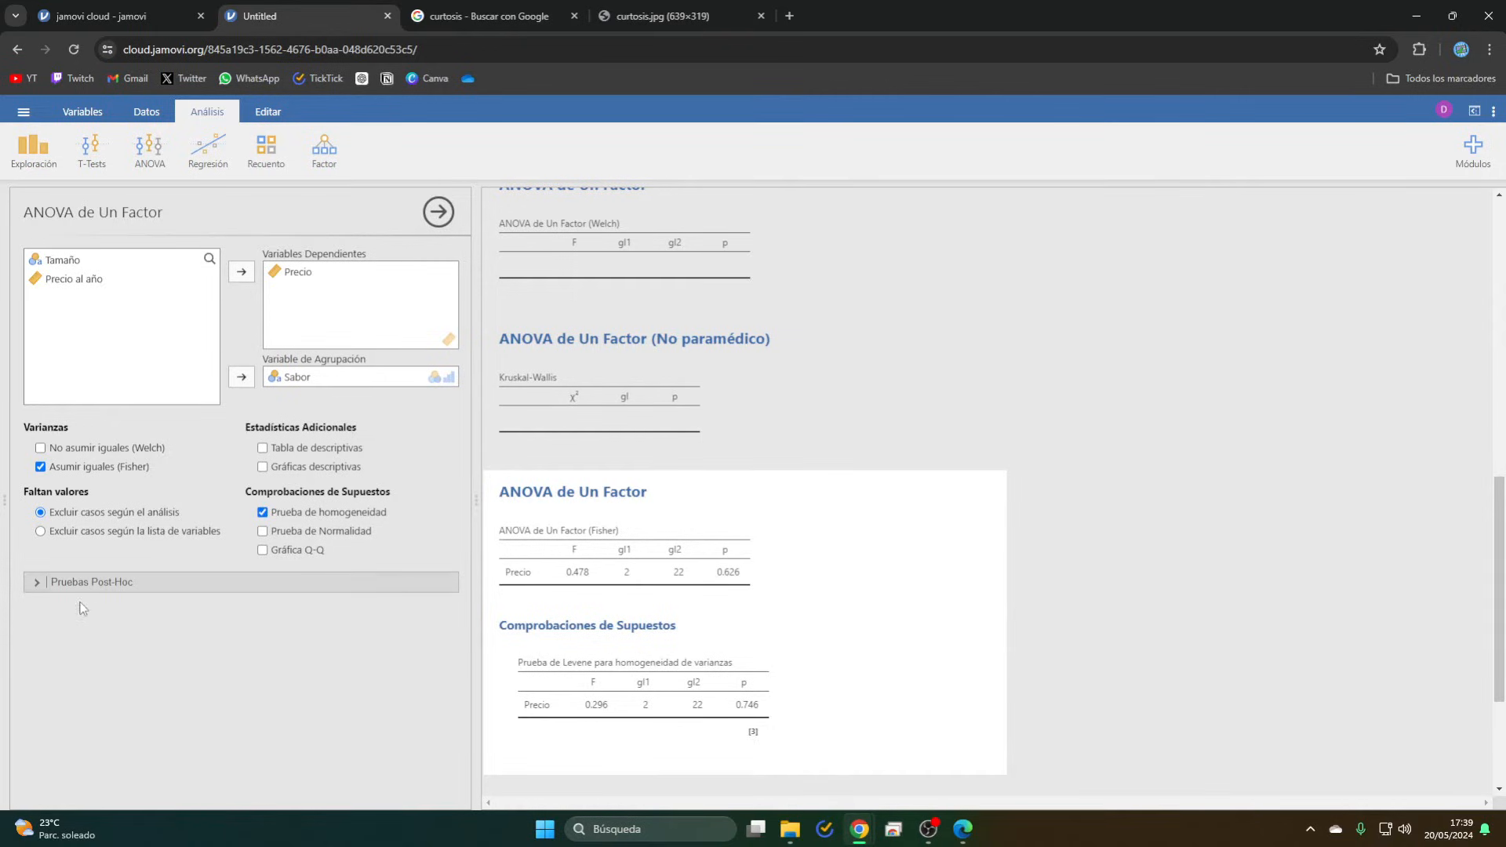
{"action": "left_click", "coordinate": [34, 586]}
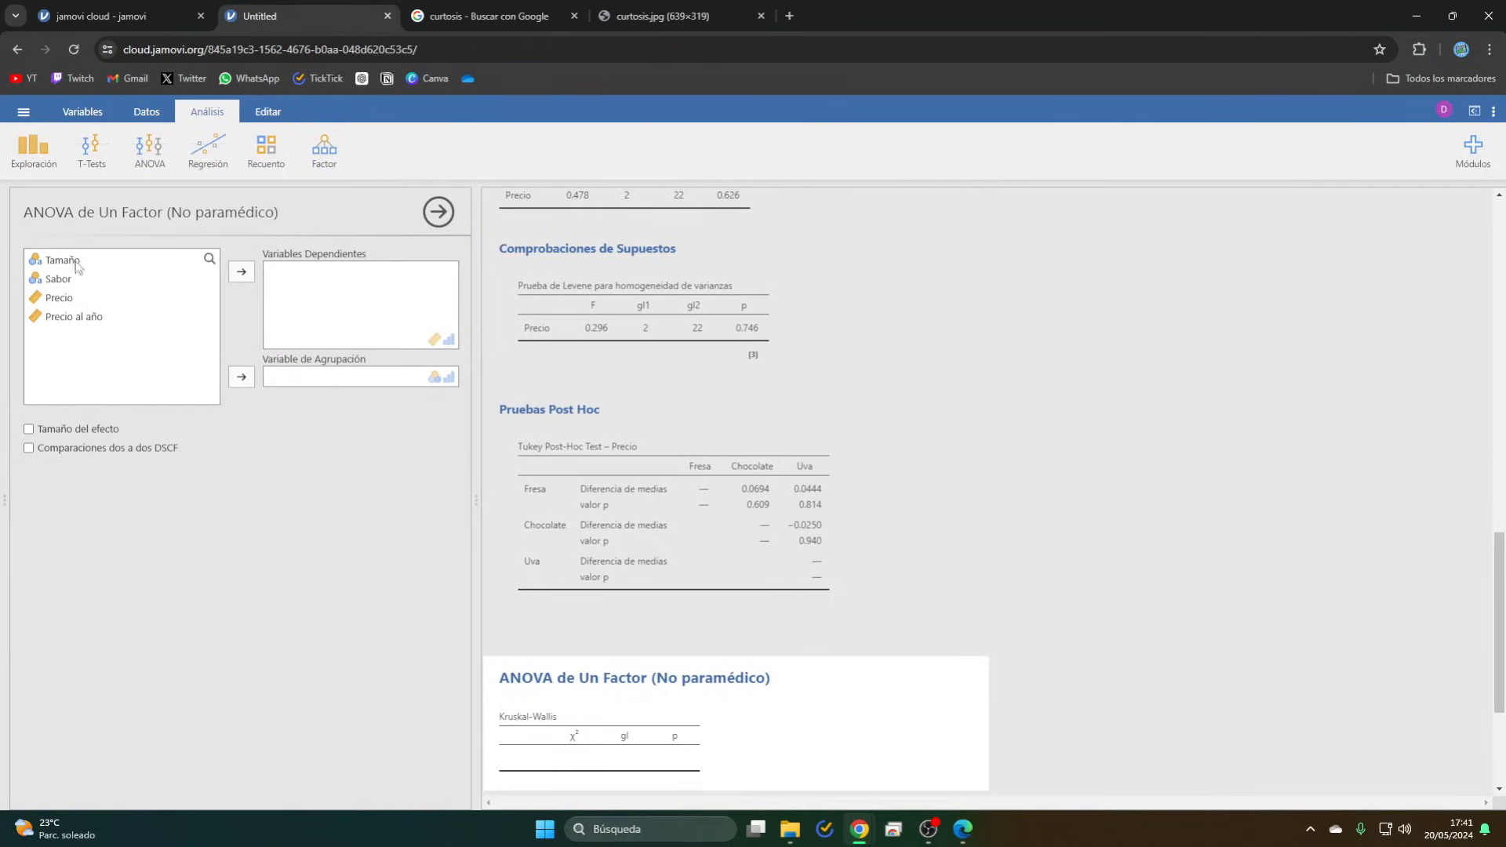
- Set up the Kruskal-Wallis ANOVA with Precio al año as dependent and Sabor as grouping variable, including Comparaciones dos a dos DSCF
{"action": "left_click_drag", "start_coordinate": [75, 306], "coordinate": [244, 314]}
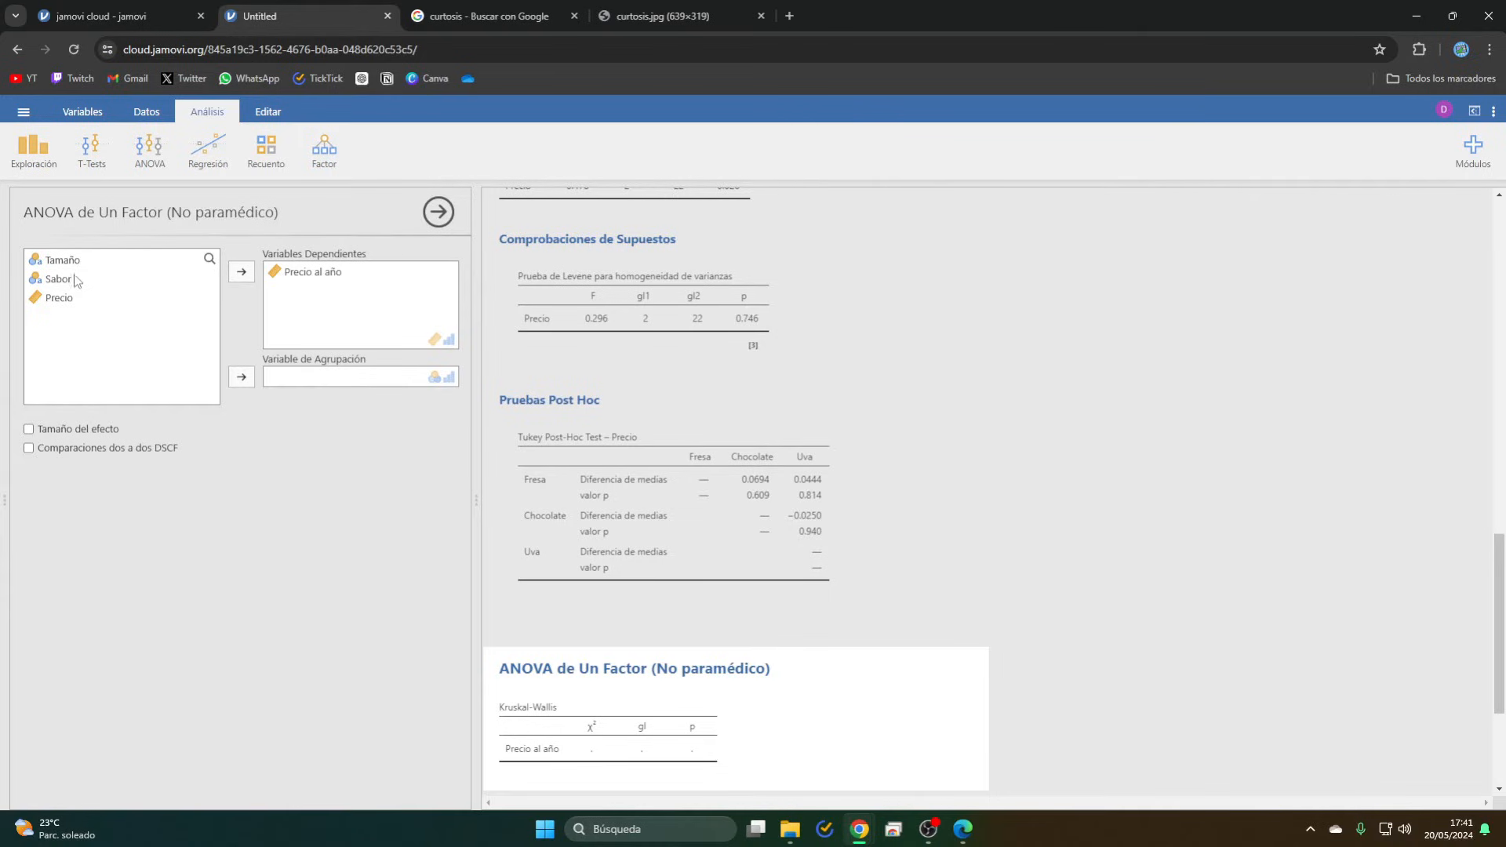
{"action": "left_click_drag", "start_coordinate": [69, 280], "coordinate": [303, 381]}
{"action": "scroll", "coordinate": [685, 507], "scroll_direction": "down", "scroll_amount": 3}
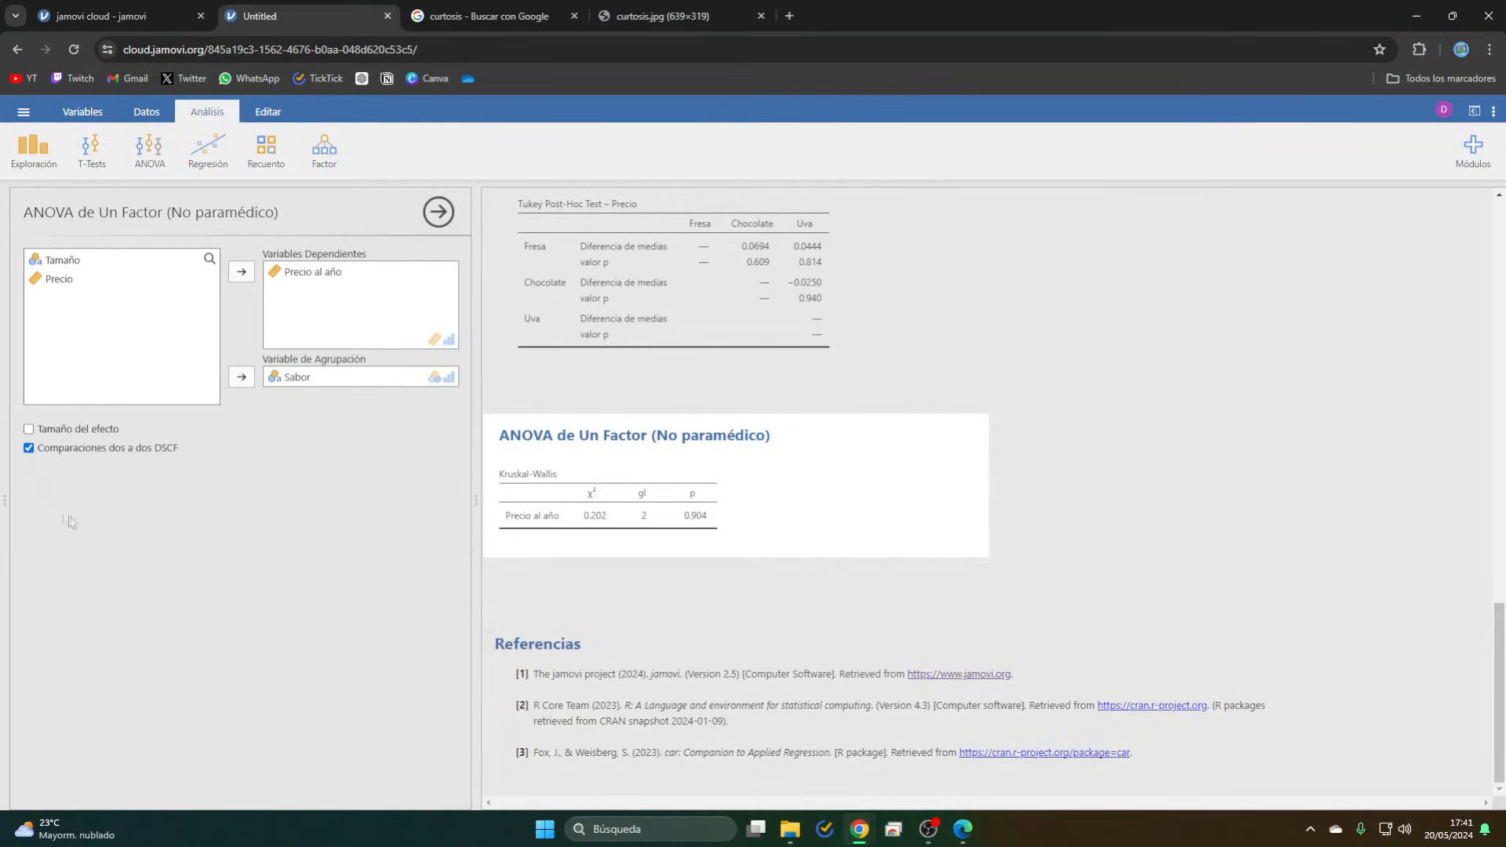
{"action": "scroll", "coordinate": [757, 613], "scroll_direction": "down", "scroll_amount": 1}
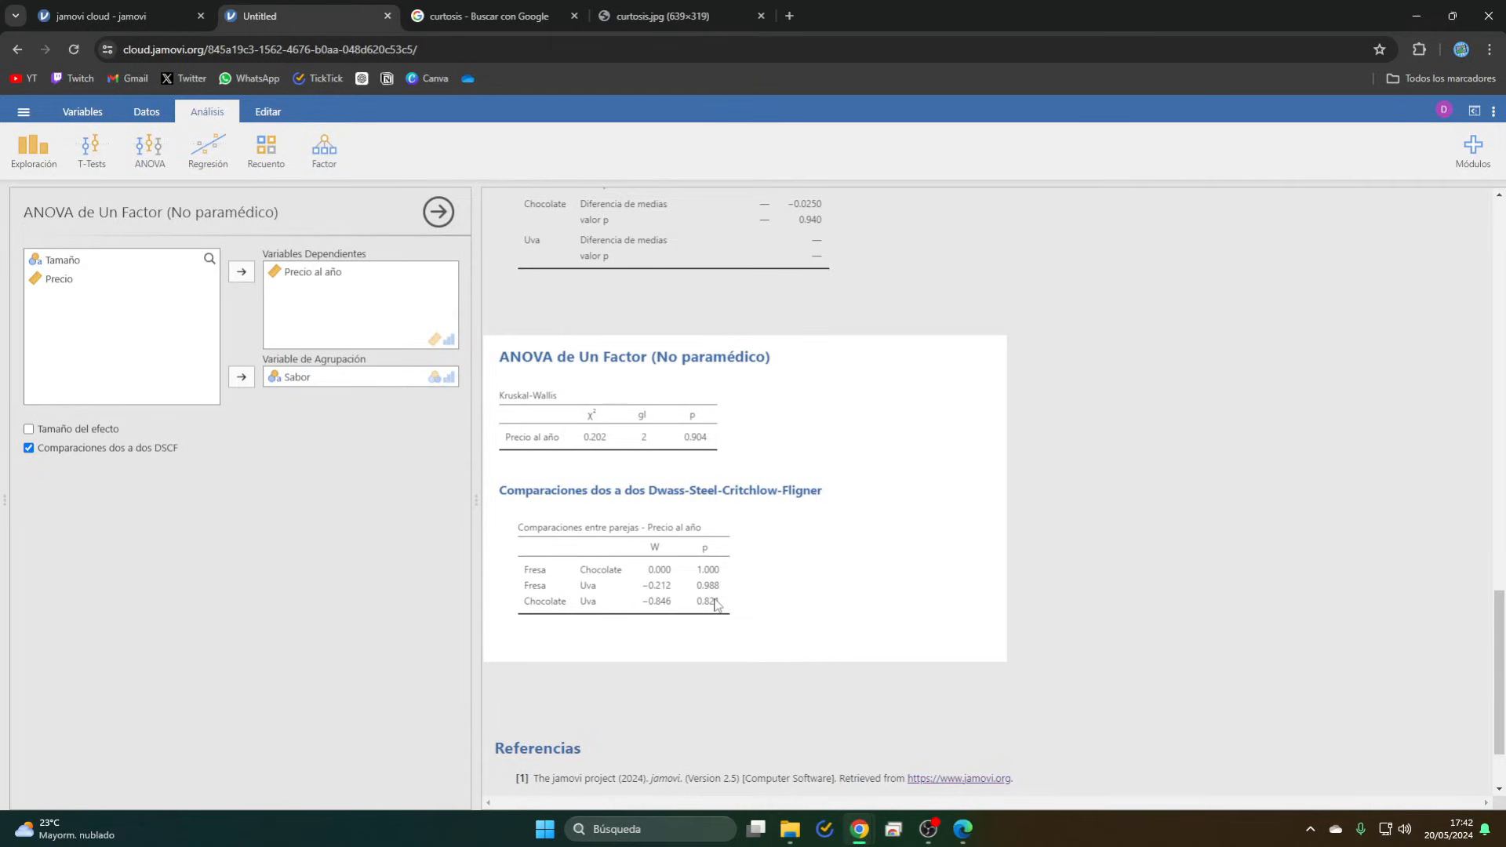
{"action": "left_click", "coordinate": [438, 213]}
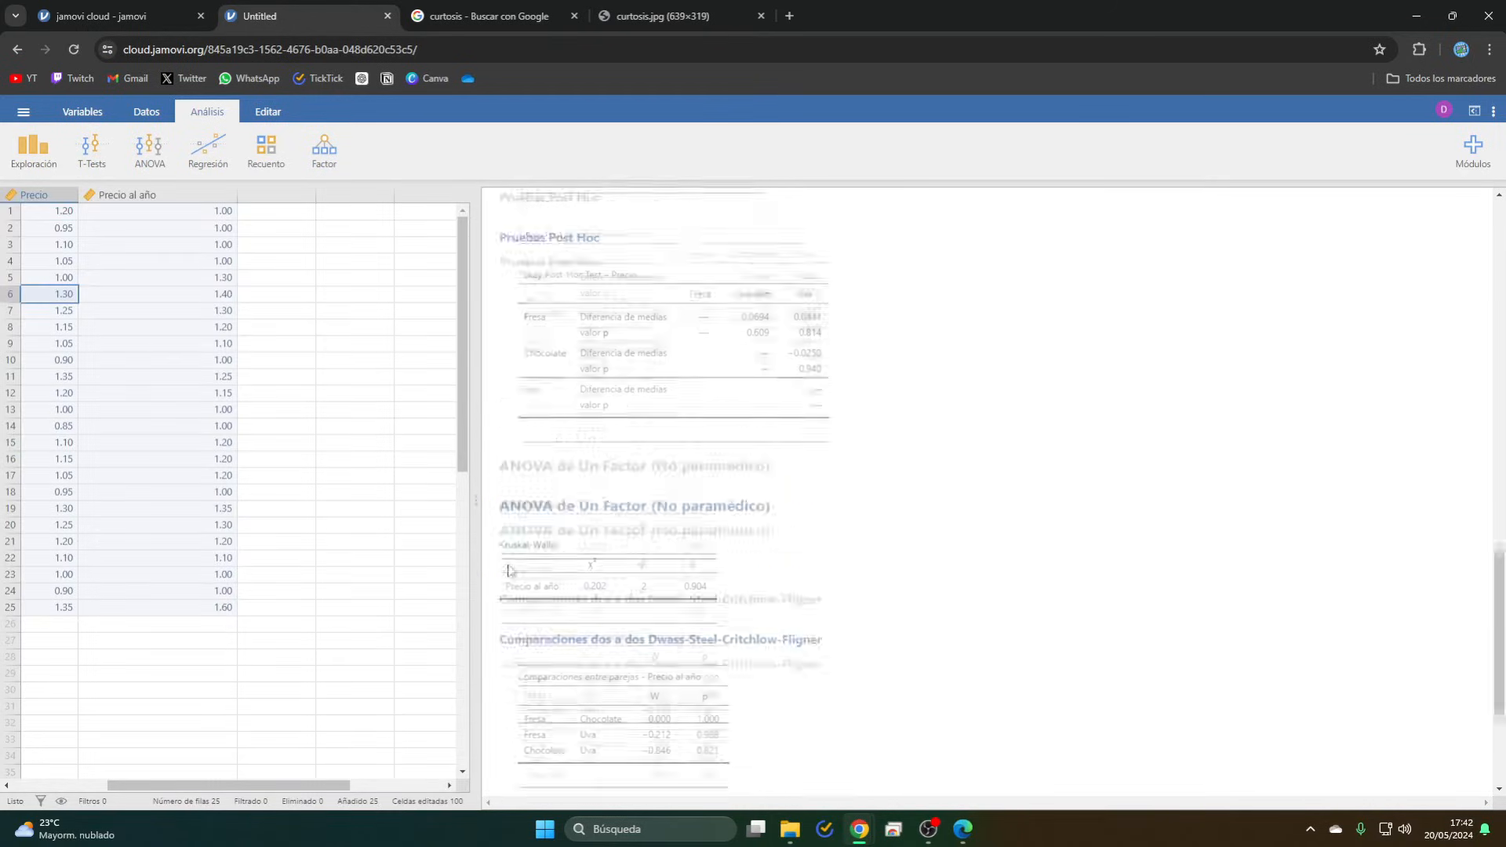
{"action": "left_click_drag", "start_coordinate": [275, 786], "coordinate": [174, 786]}
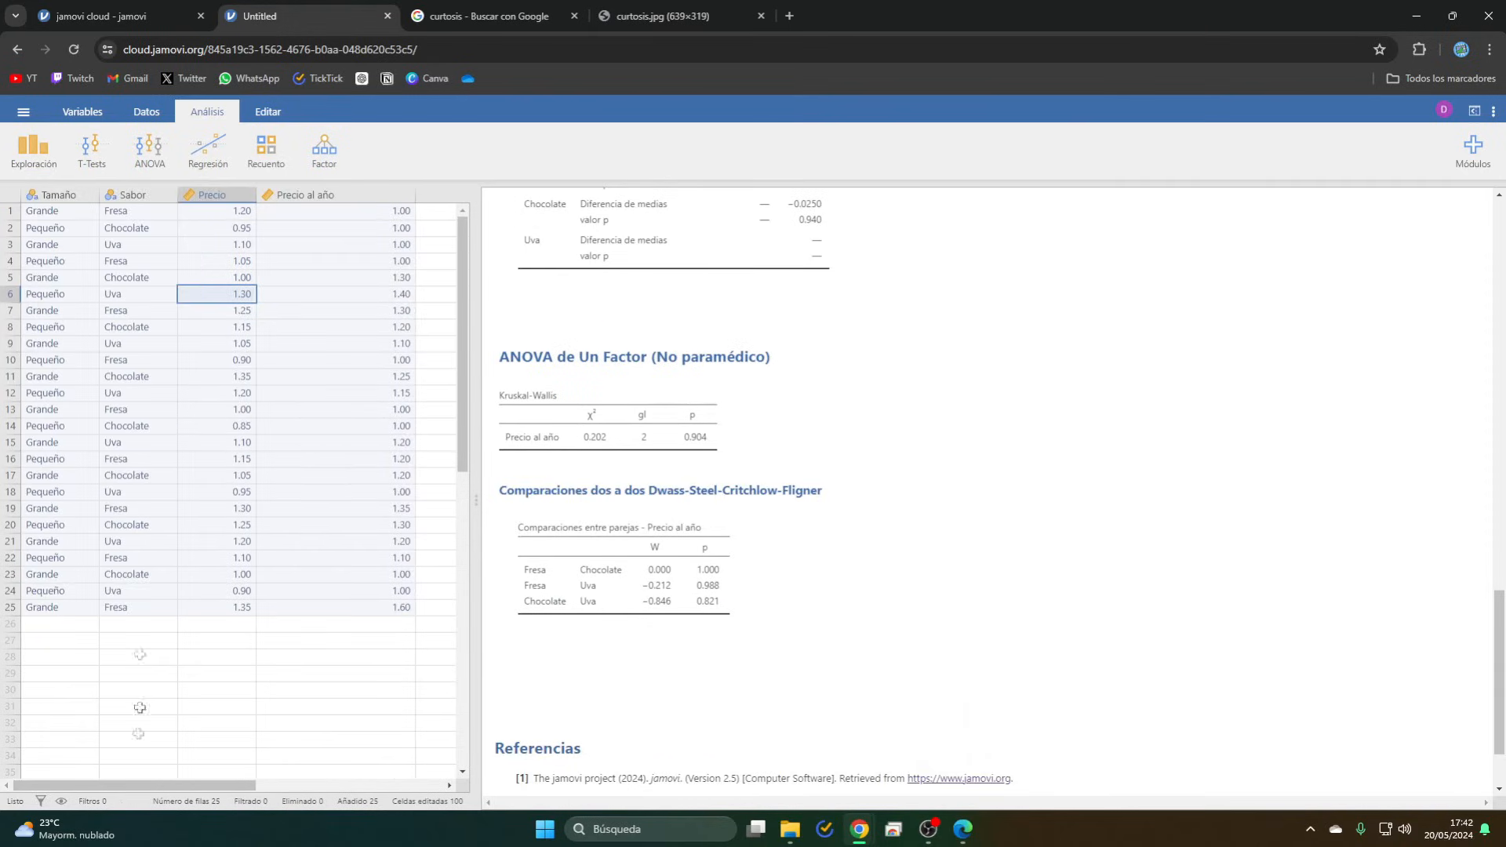
{"action": "left_click", "coordinate": [146, 575]}
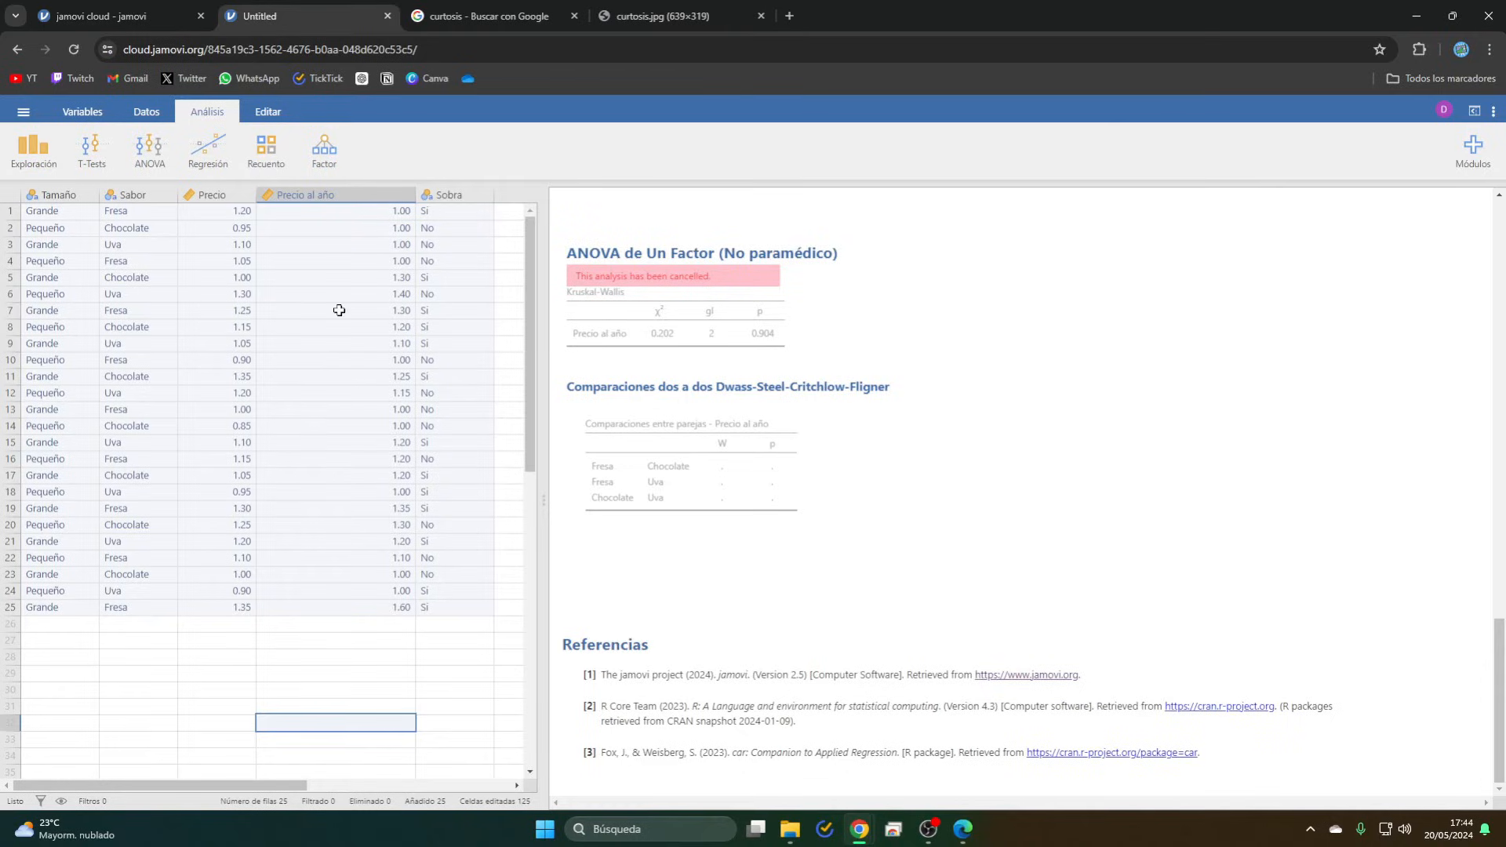
- Create an independent-samples contingency table (χ² association test) with Tamaño as rows and Sobra as columns
{"action": "left_click", "coordinate": [428, 527]}
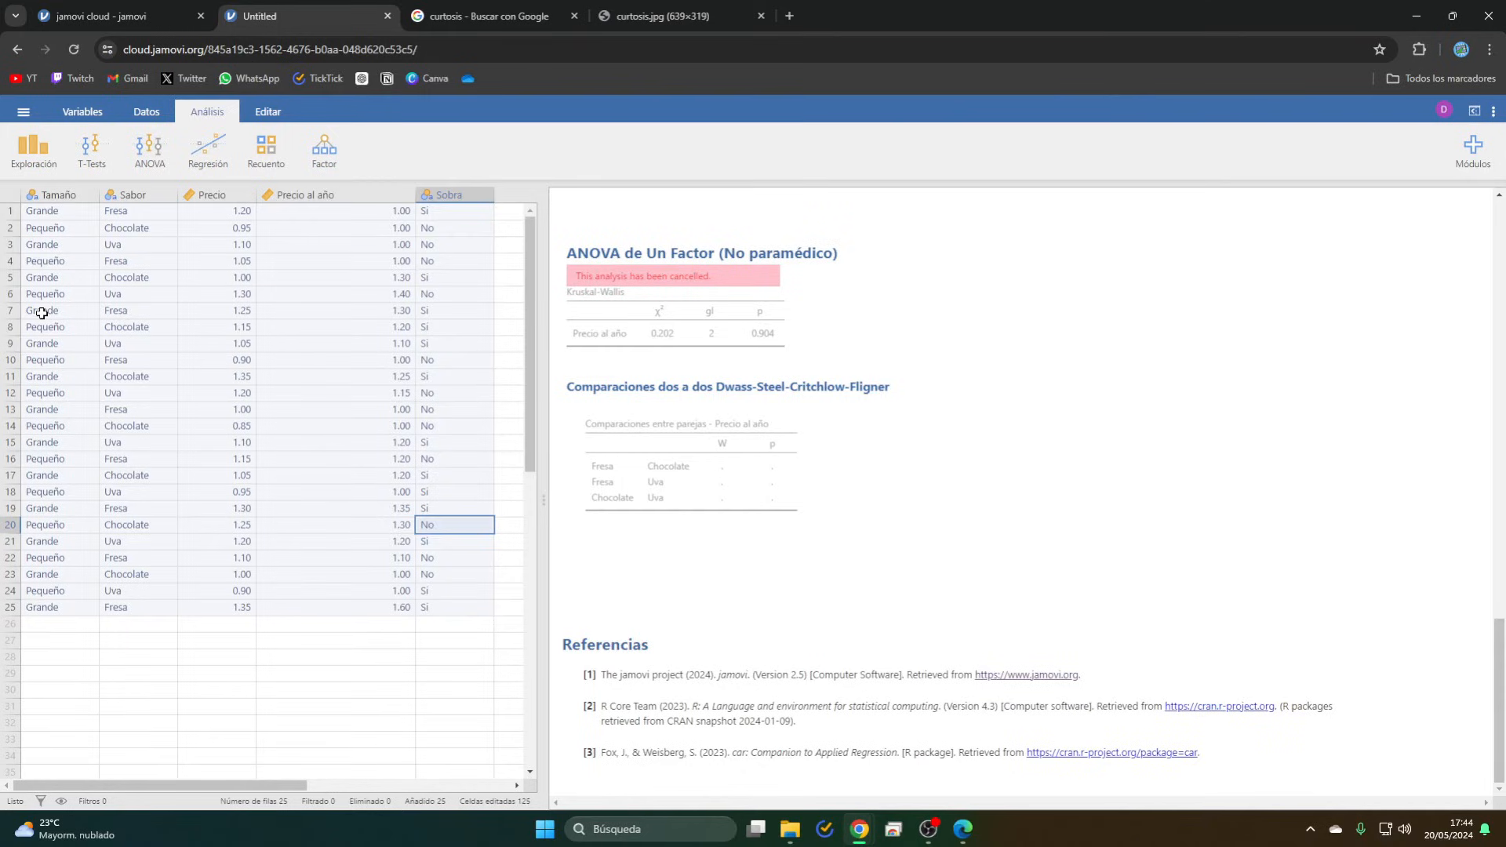
{"action": "left_click", "coordinate": [278, 162]}
{"action": "left_click", "coordinate": [276, 162]}
{"action": "left_click", "coordinate": [276, 161]}
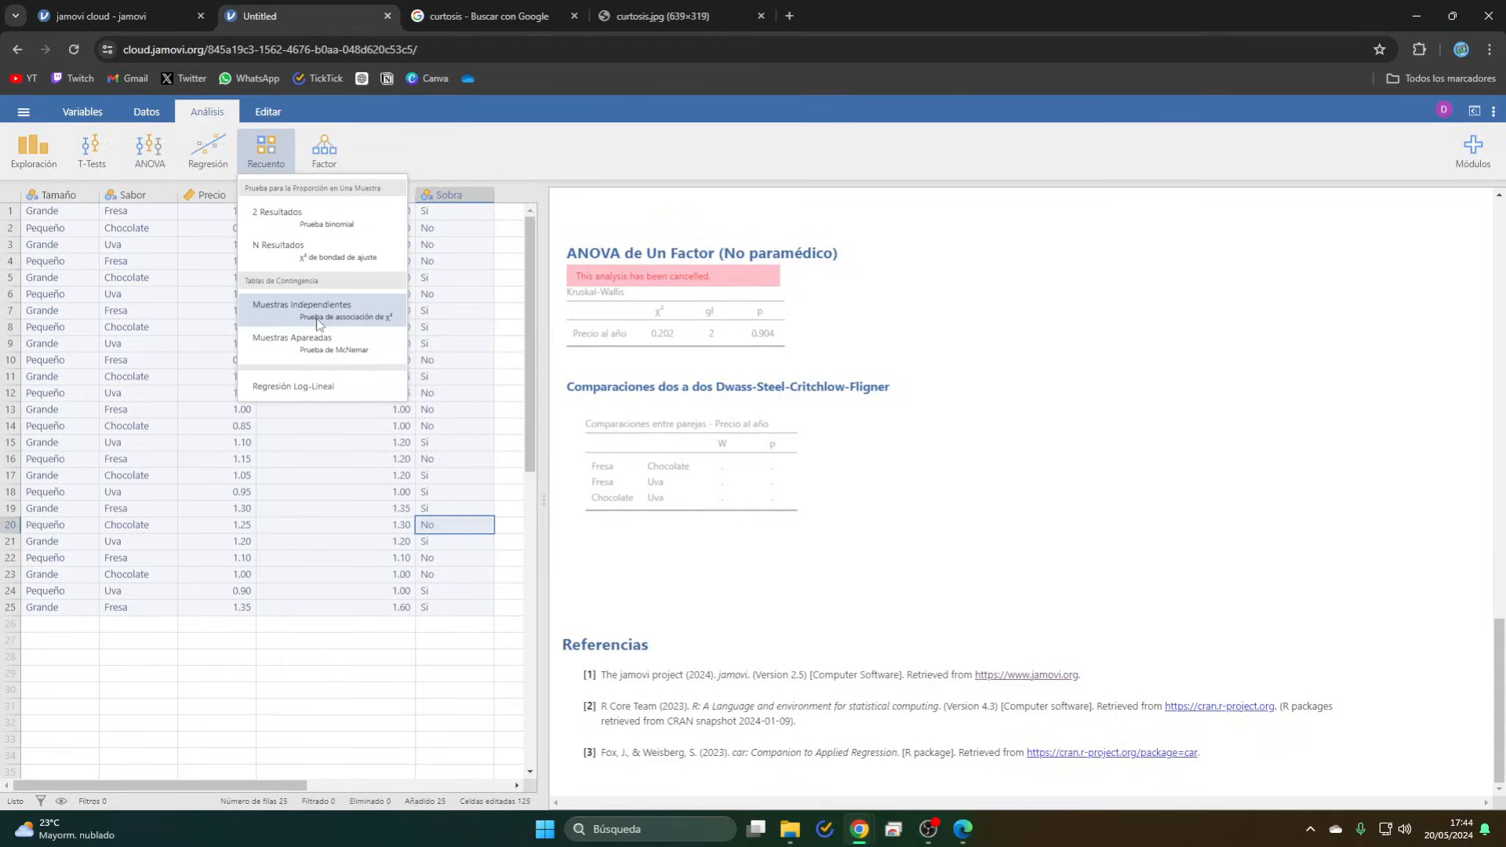
{"action": "left_click", "coordinate": [379, 322]}
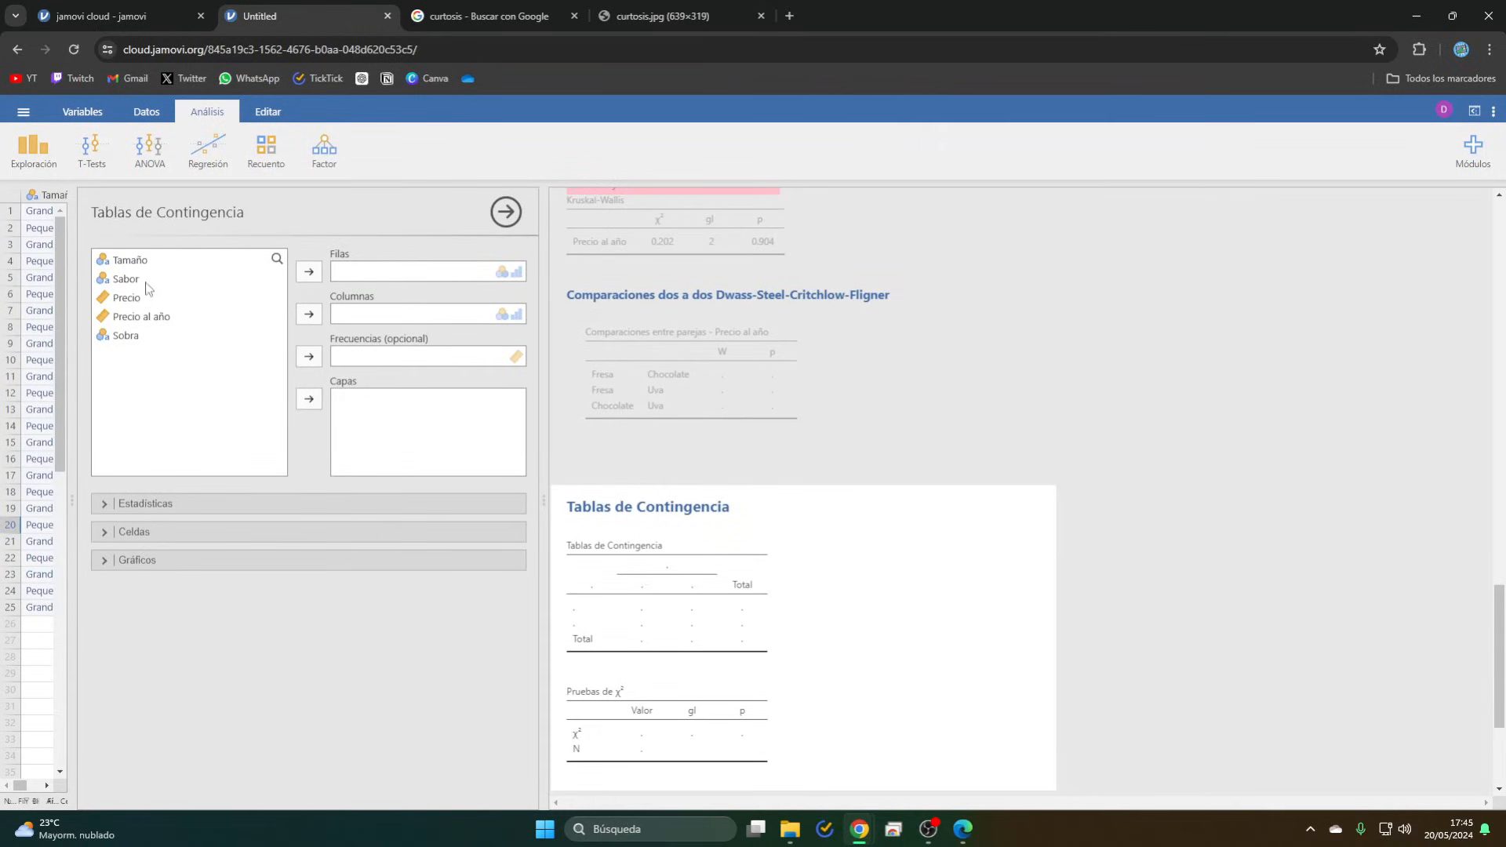
{"action": "left_click_drag", "start_coordinate": [137, 266], "coordinate": [375, 282]}
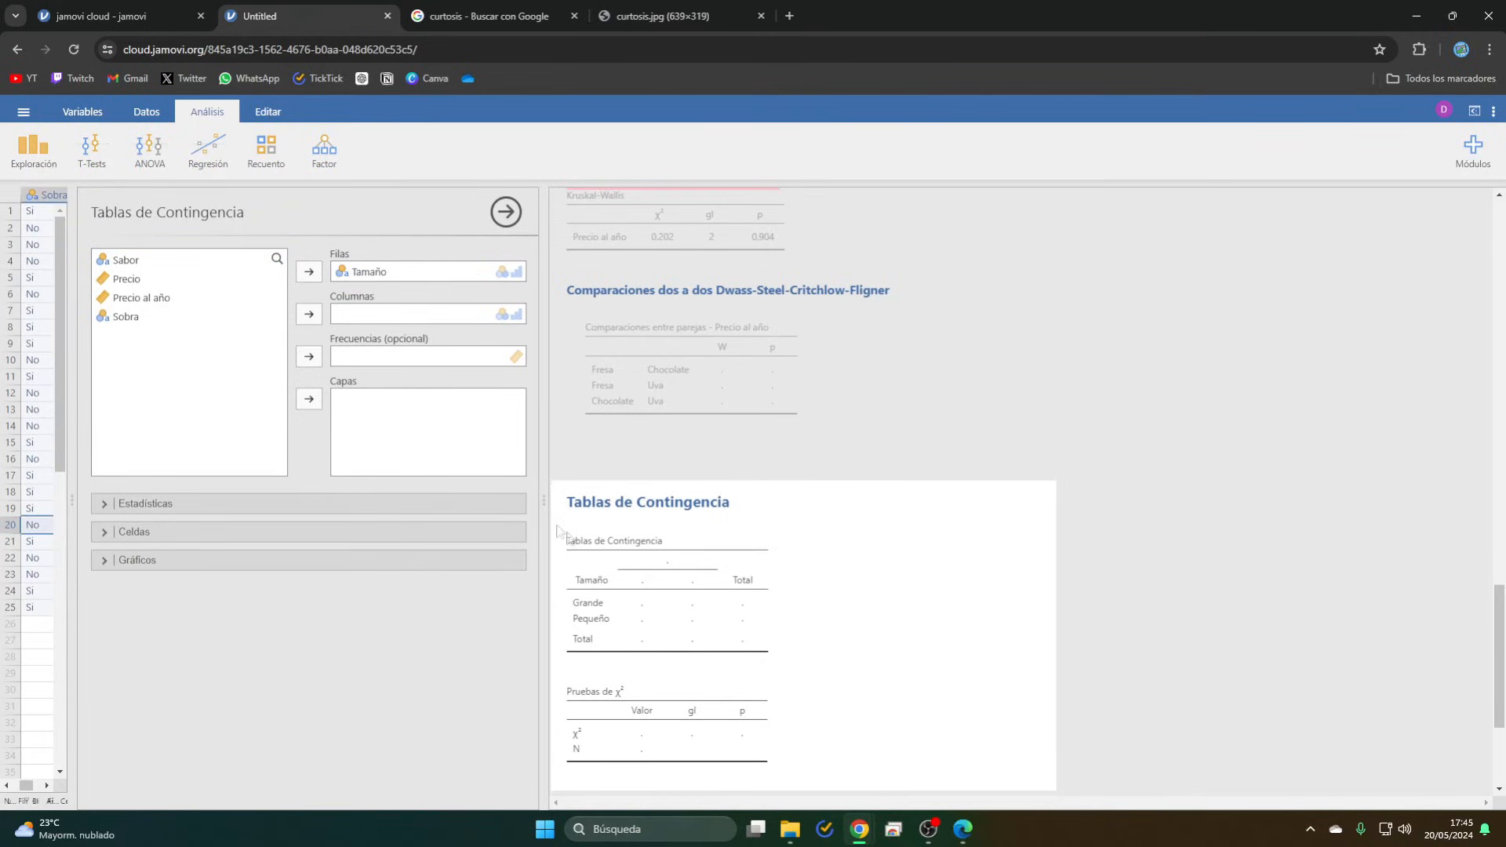
{"action": "left_click_drag", "start_coordinate": [132, 318], "coordinate": [326, 323]}
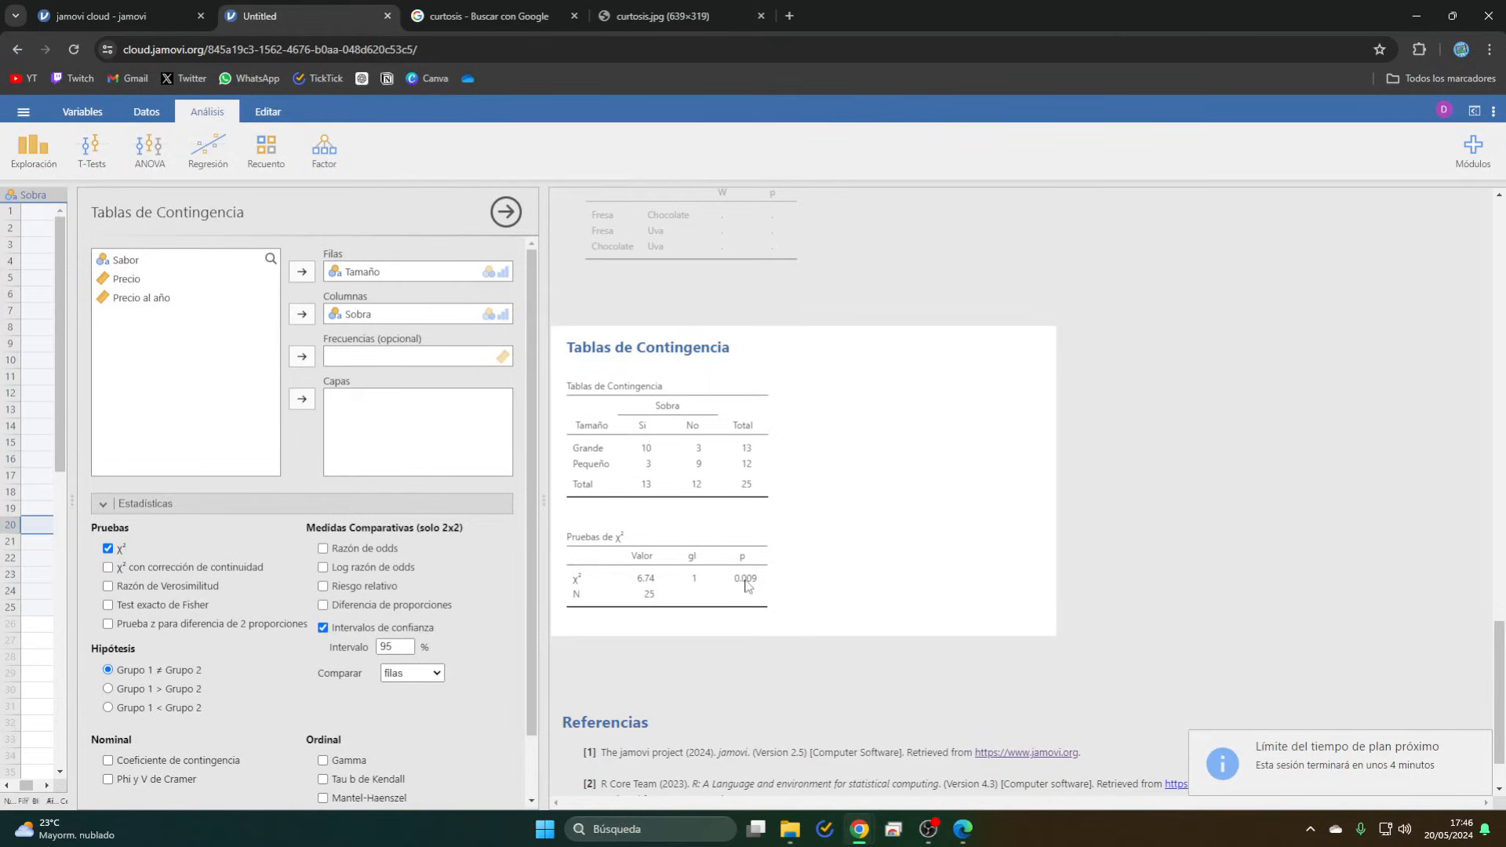
- Replace the χ² test with Test exacto de Fisher and add Razón de odds to the contingency table
{"action": "left_click", "coordinate": [108, 605]}
{"action": "left_click", "coordinate": [109, 548]}
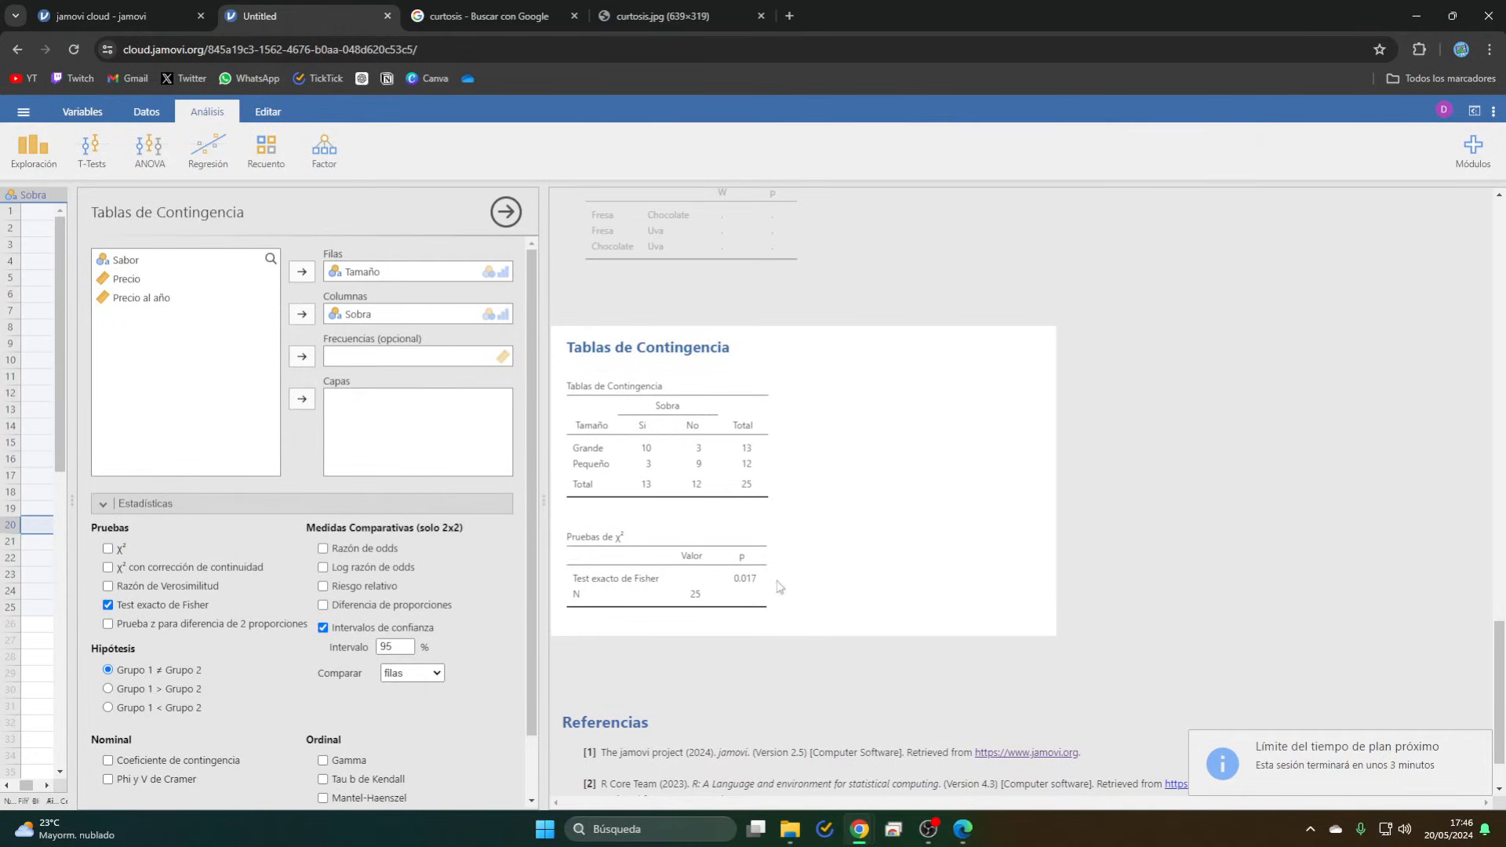
{"action": "scroll", "coordinate": [208, 737], "scroll_direction": "down", "scroll_amount": 1}
{"action": "left_click", "coordinate": [322, 479]}
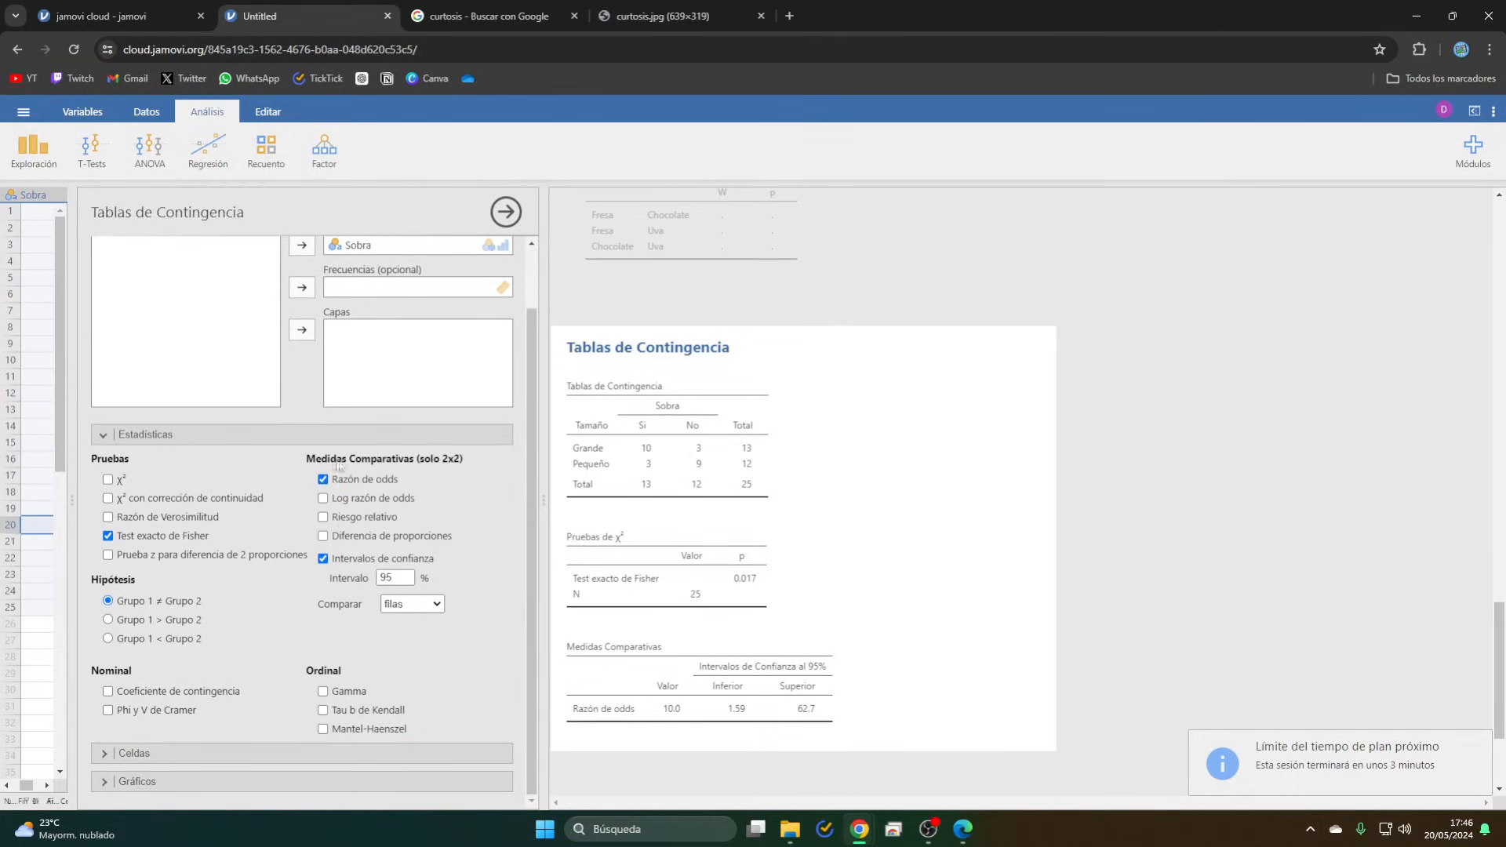
- Open the Gráficos options of the contingency table analysis
{"action": "scroll", "coordinate": [659, 640], "scroll_direction": "down", "scroll_amount": 2}
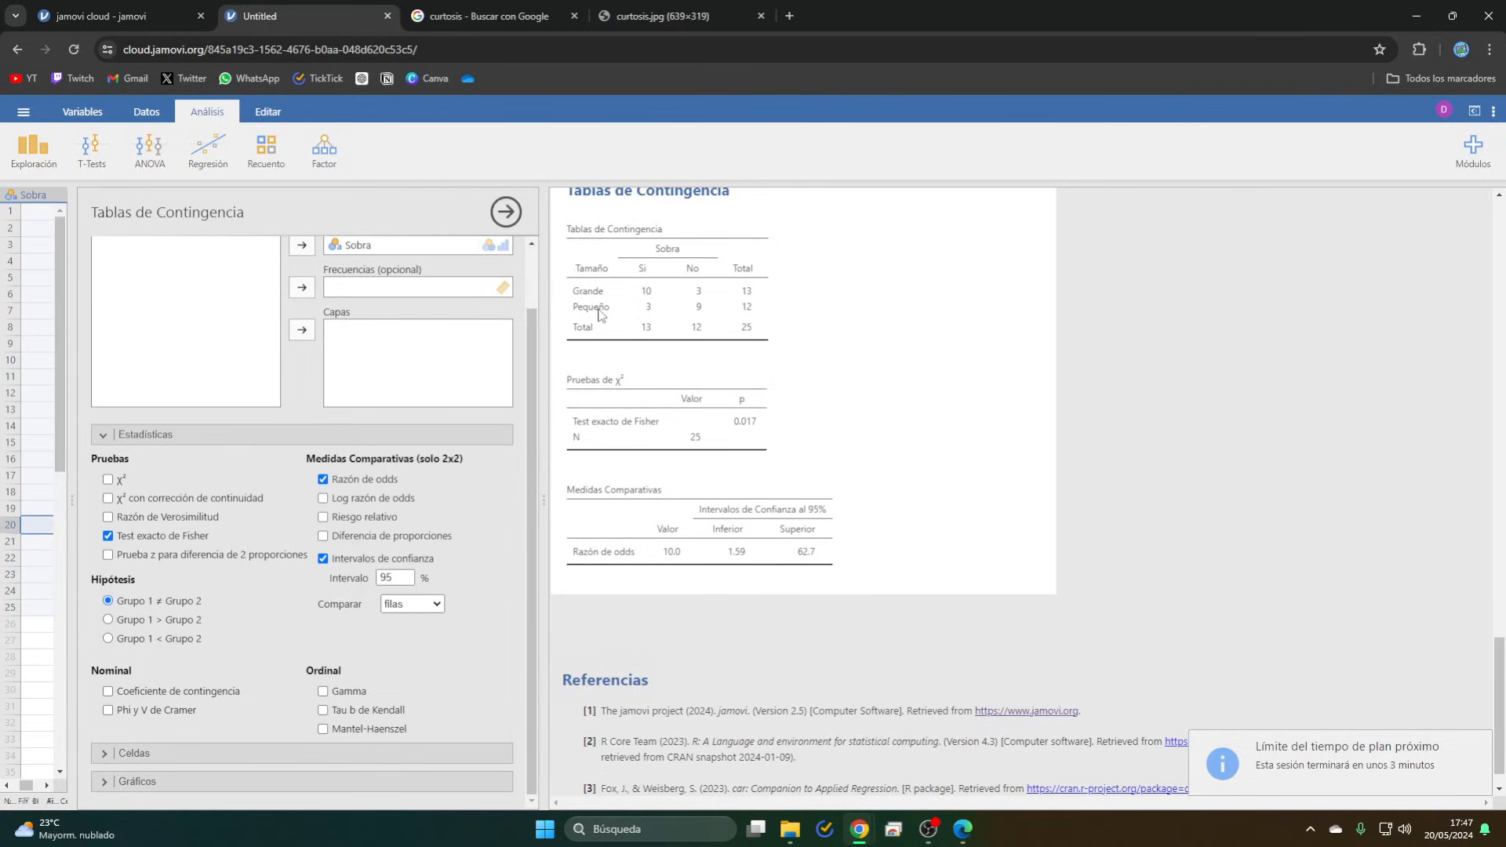
{"action": "left_click", "coordinate": [287, 785]}
{"action": "left_click", "coordinate": [108, 698]}
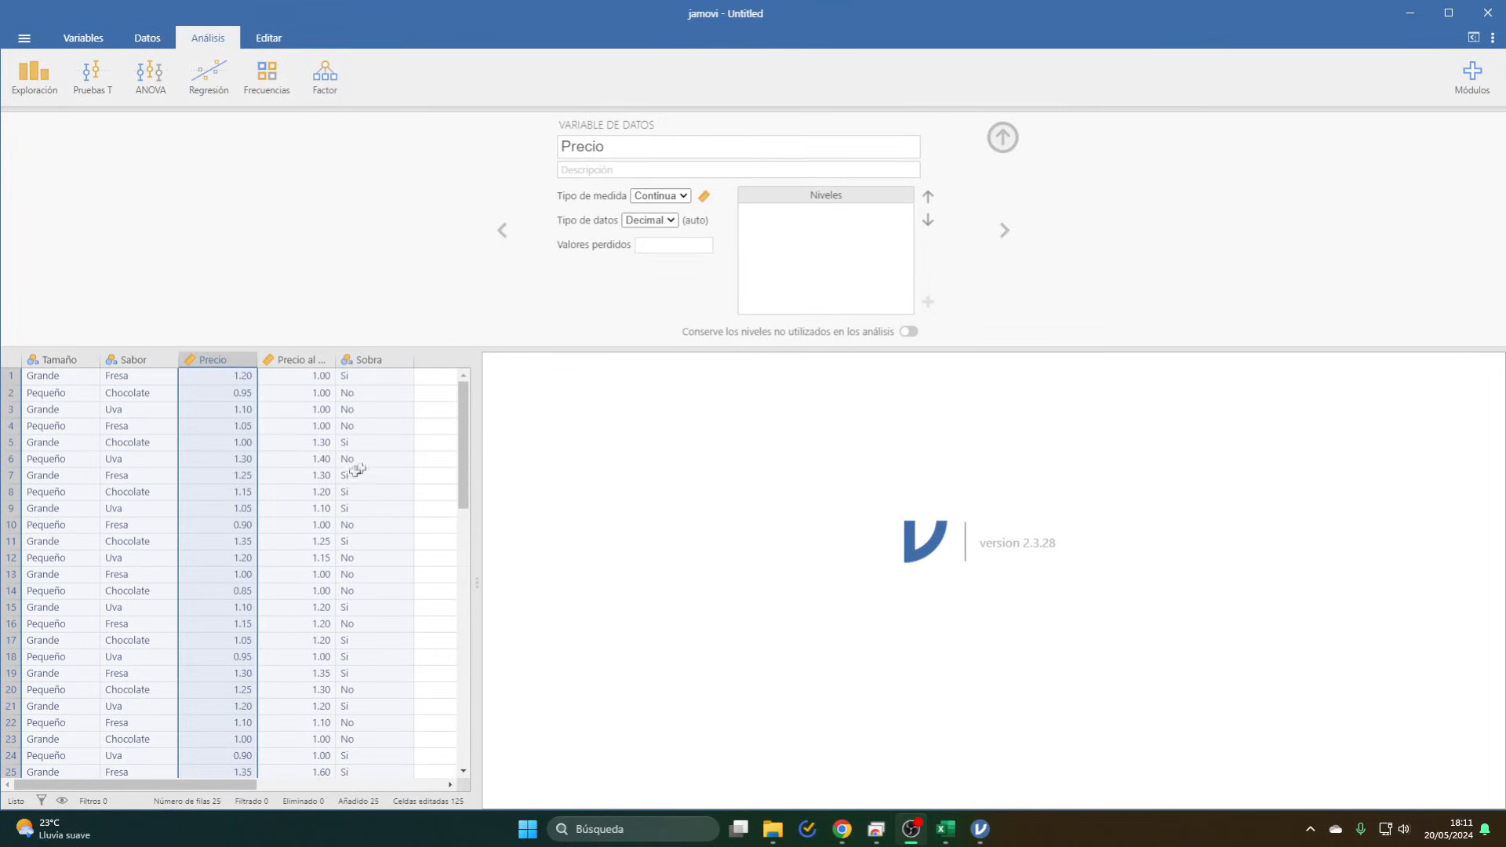
- Create a Matriz de Correlaciones for Precio and Precio al año, including the Matriz de correlaciones plot
{"action": "left_click", "coordinate": [519, 444]}
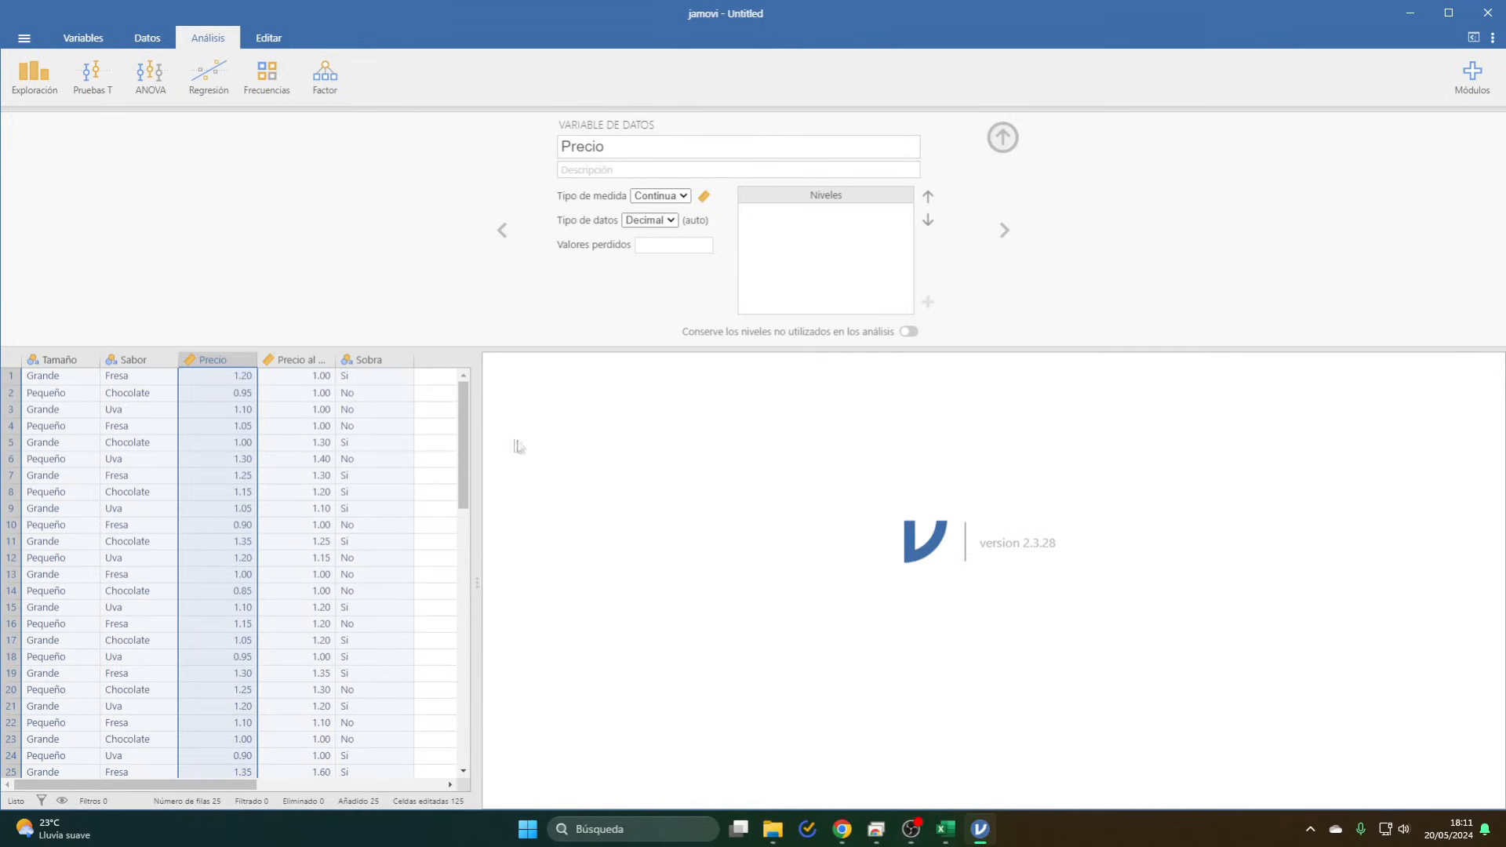
{"action": "left_click", "coordinate": [1001, 138]}
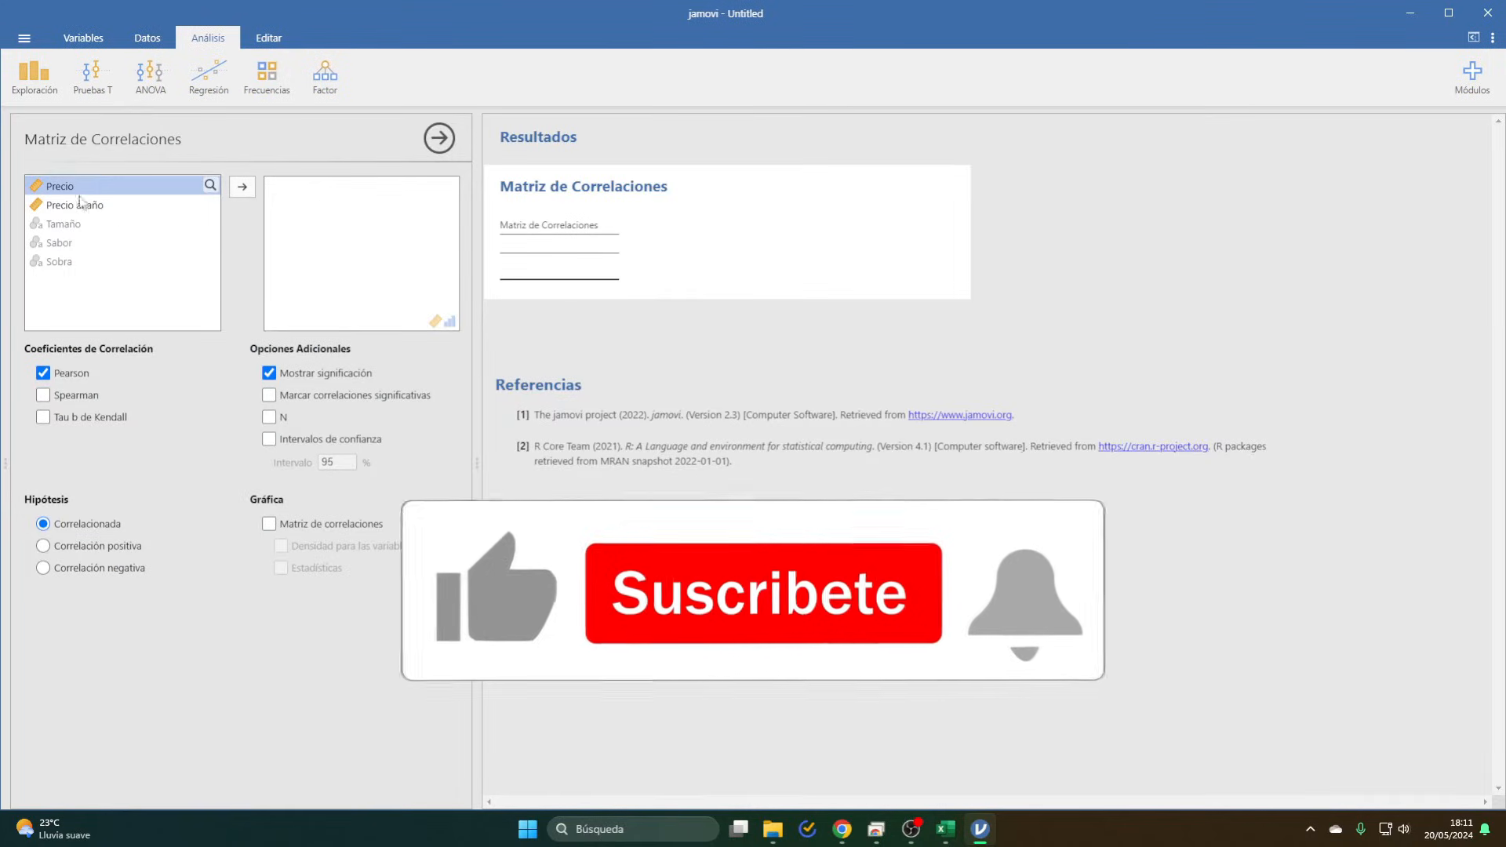
{"action": "left_click_drag", "start_coordinate": [79, 198], "coordinate": [314, 224]}
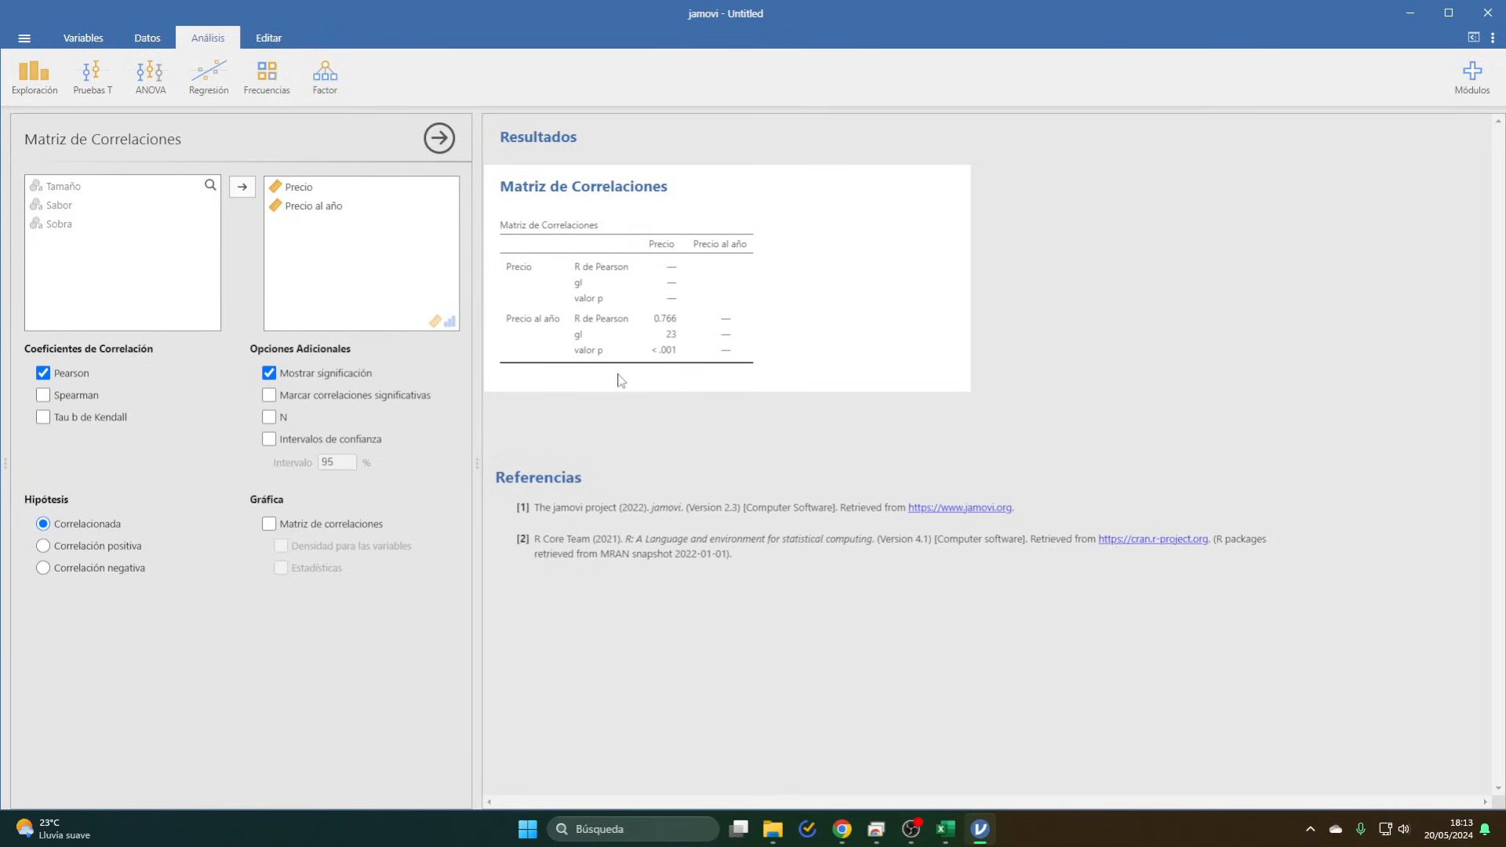
{"action": "left_click", "coordinate": [269, 523]}
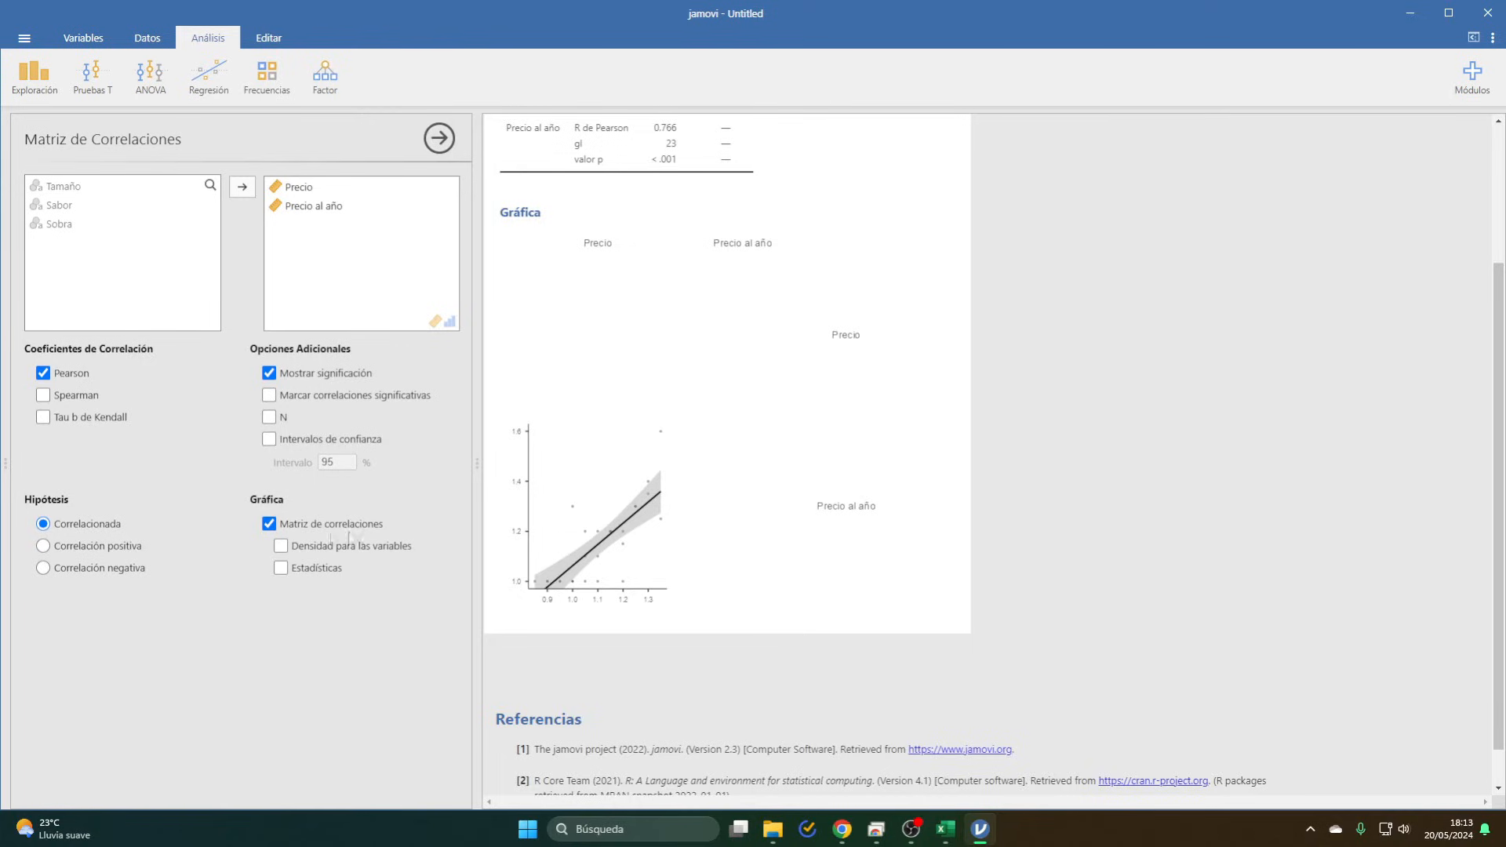
- Add Estadísticas to the correlation matrix plot and close the analysis options to return to the data
{"action": "left_click", "coordinate": [281, 568]}
{"action": "scroll", "coordinate": [648, 559], "scroll_direction": "up", "scroll_amount": 3}
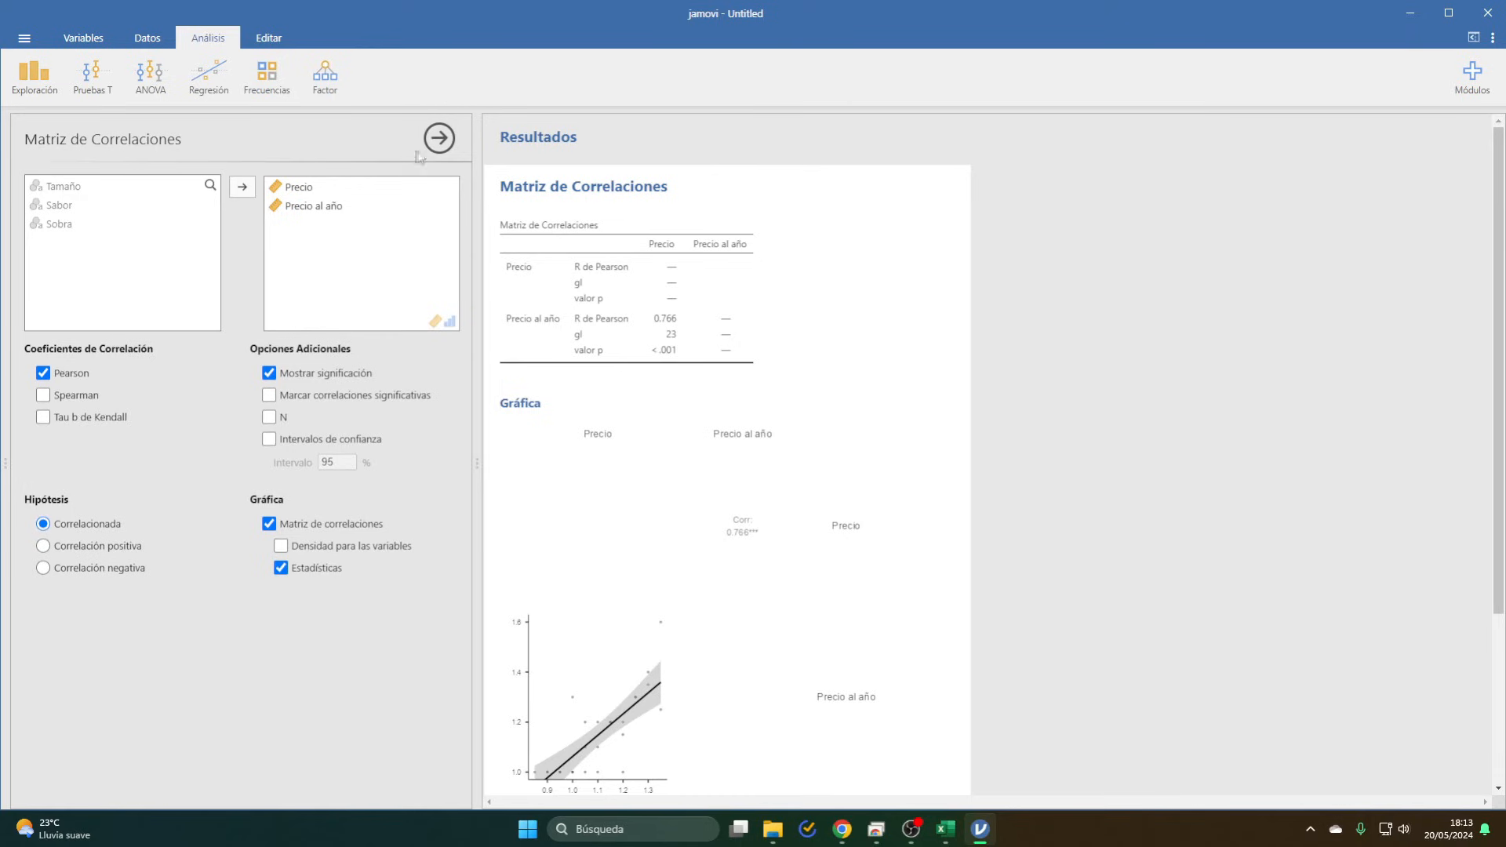
{"action": "left_click", "coordinate": [438, 139]}
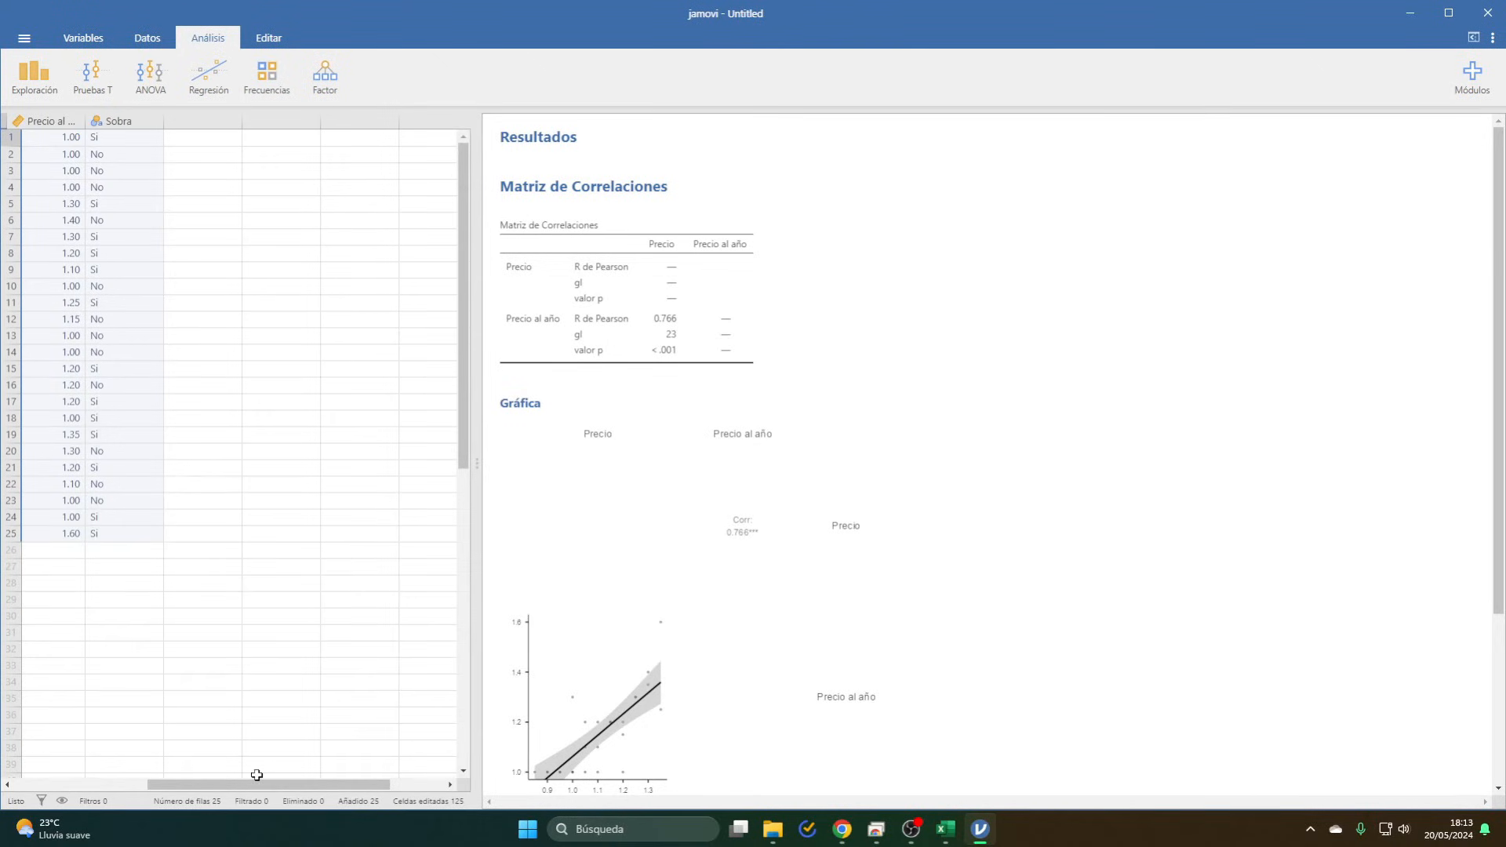
- Create a Regresión Lineal with Precio as the dependent variable and Tamaño and Sabor as factors
{"action": "left_click_drag", "start_coordinate": [257, 783], "coordinate": [124, 783]}
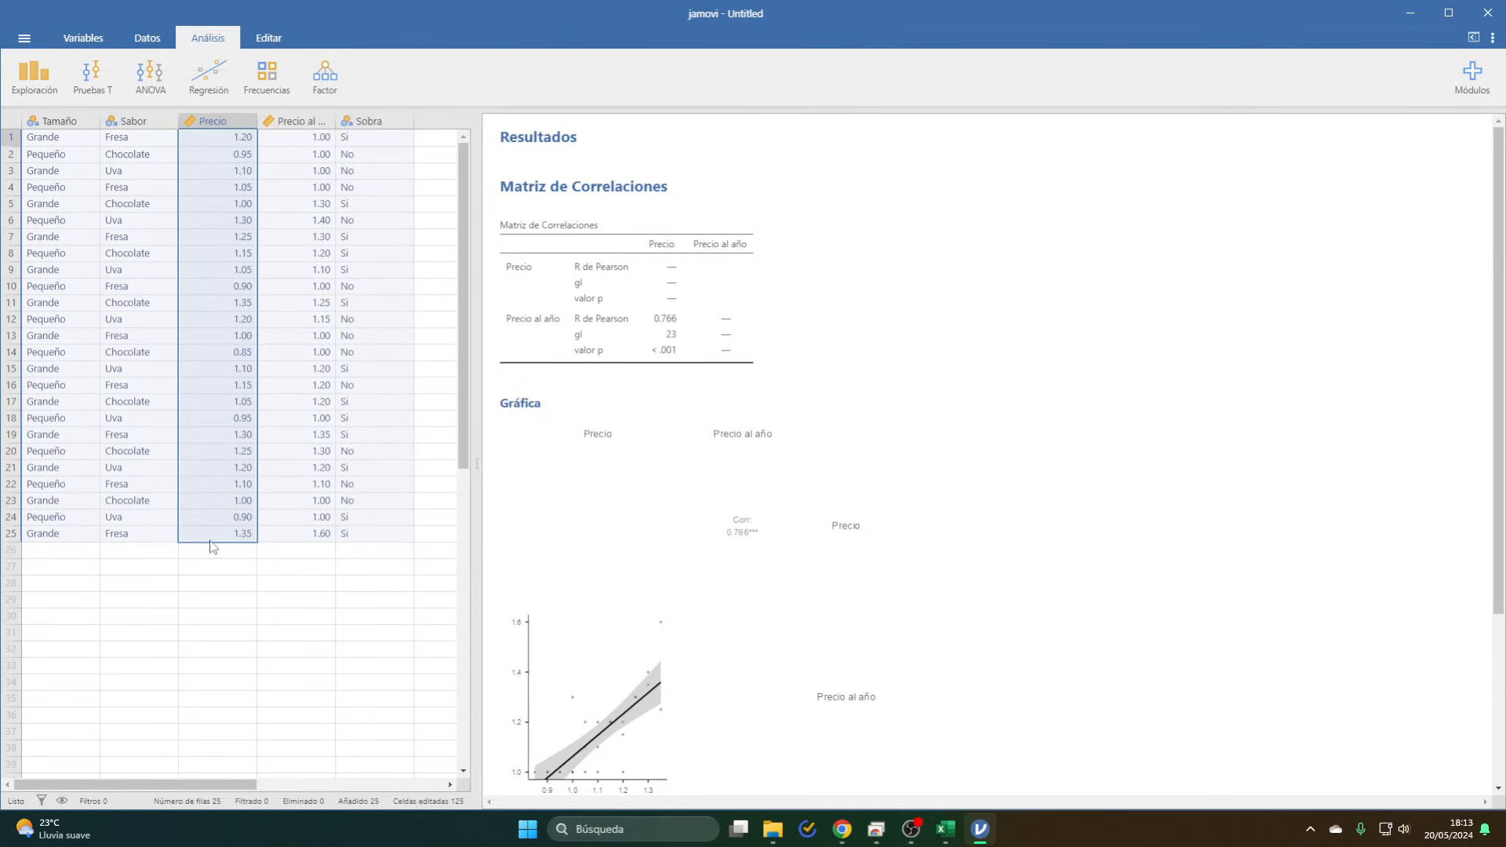
{"action": "left_click", "coordinate": [204, 78]}
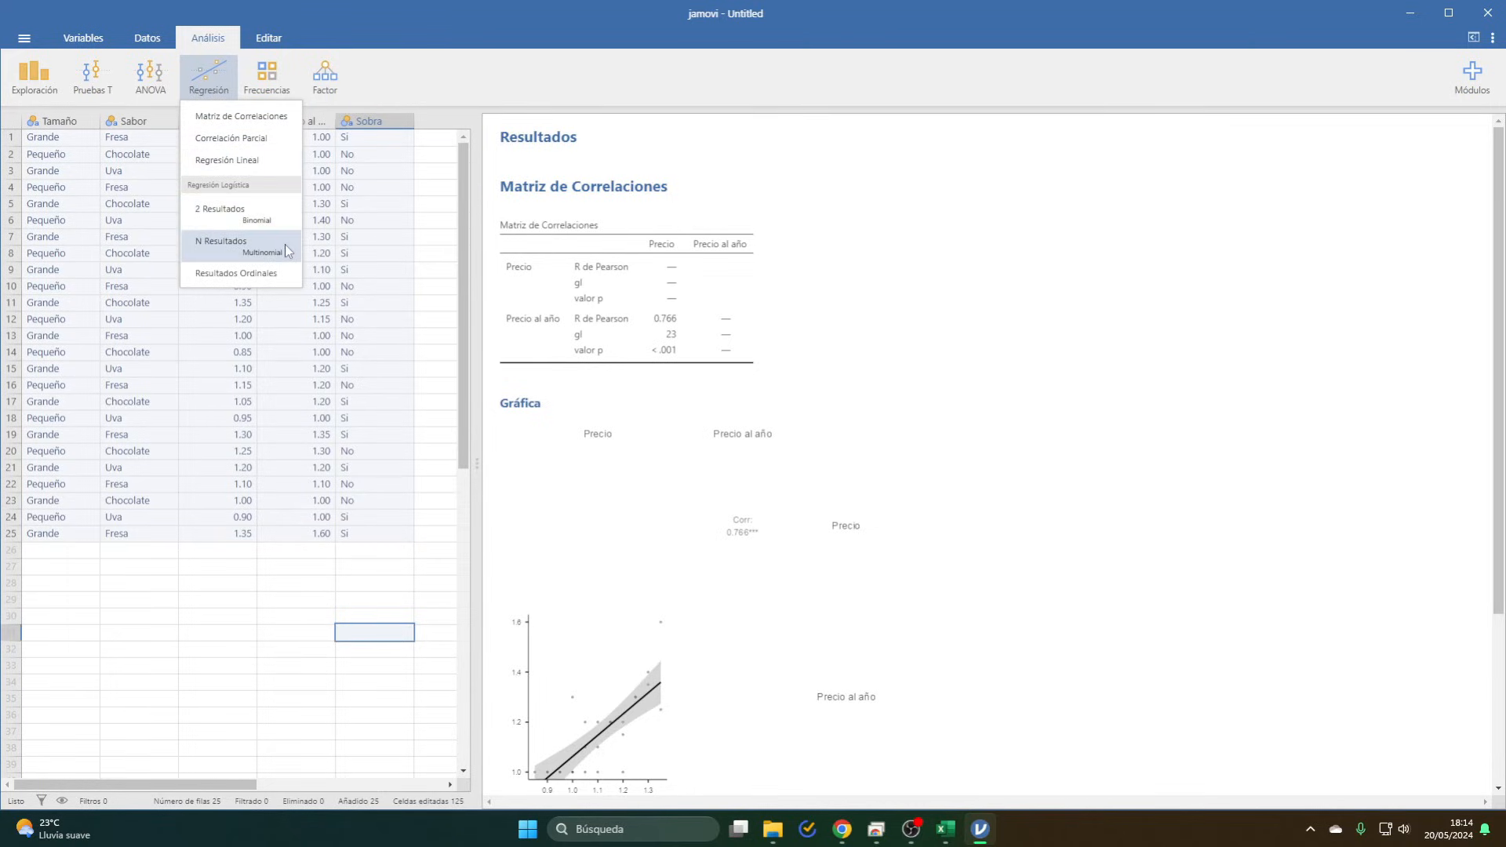
{"action": "left_click", "coordinate": [258, 163]}
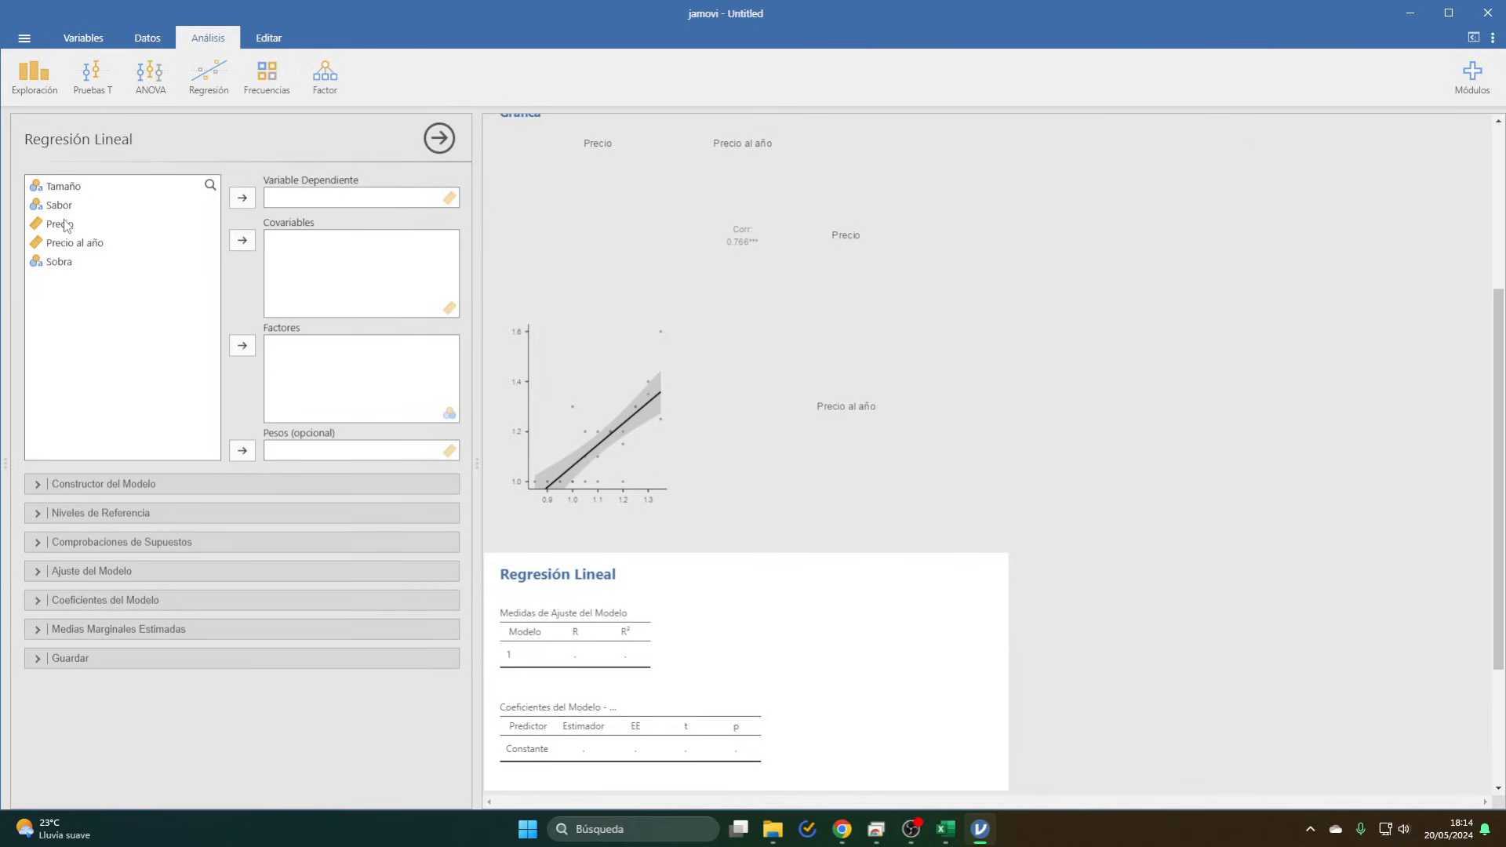
{"action": "left_click_drag", "start_coordinate": [65, 226], "coordinate": [310, 203]}
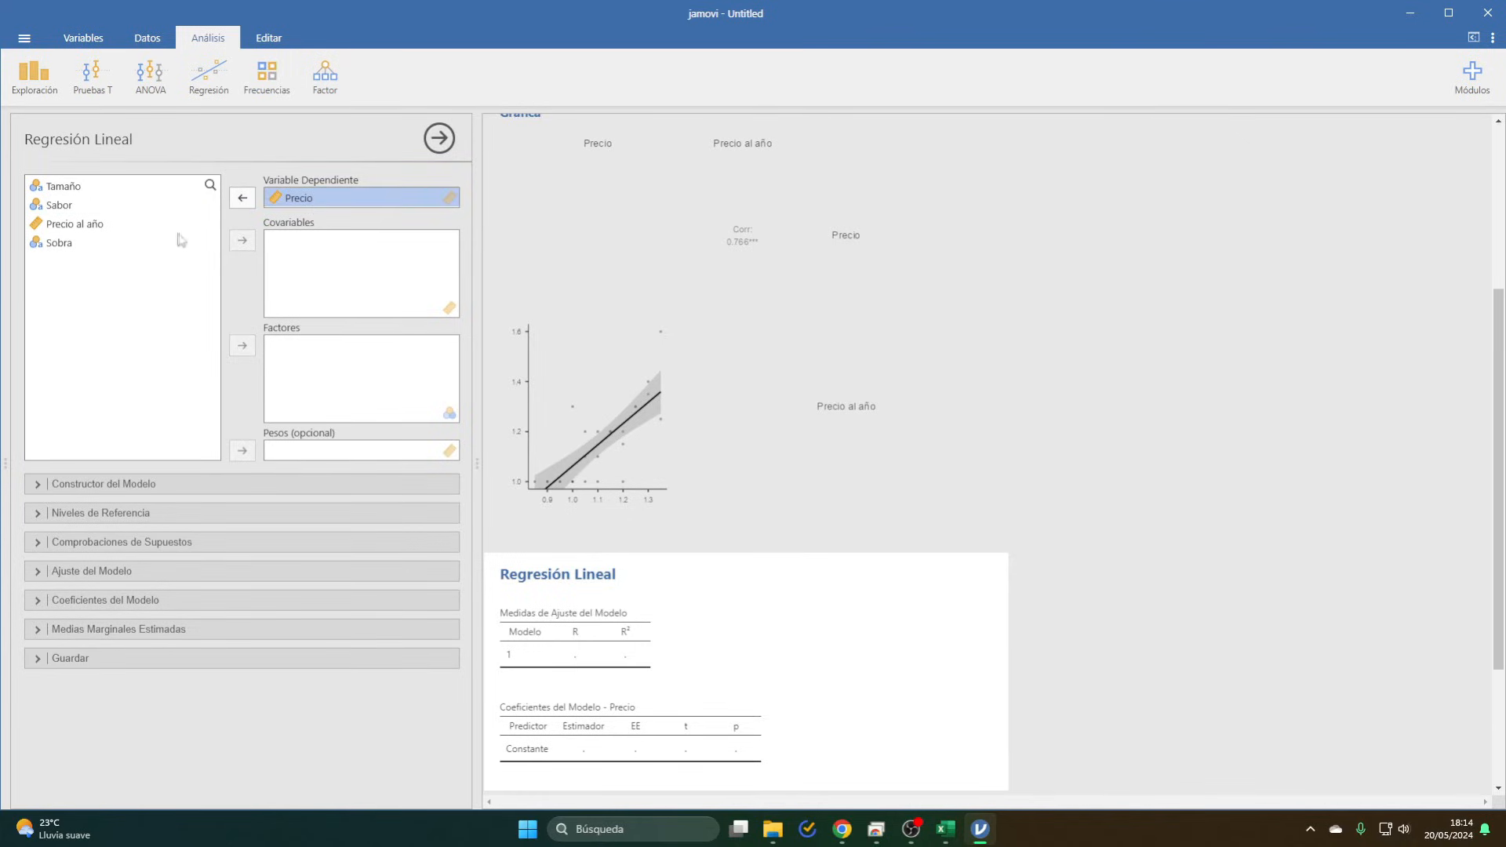
{"action": "left_click", "coordinate": [57, 188]}
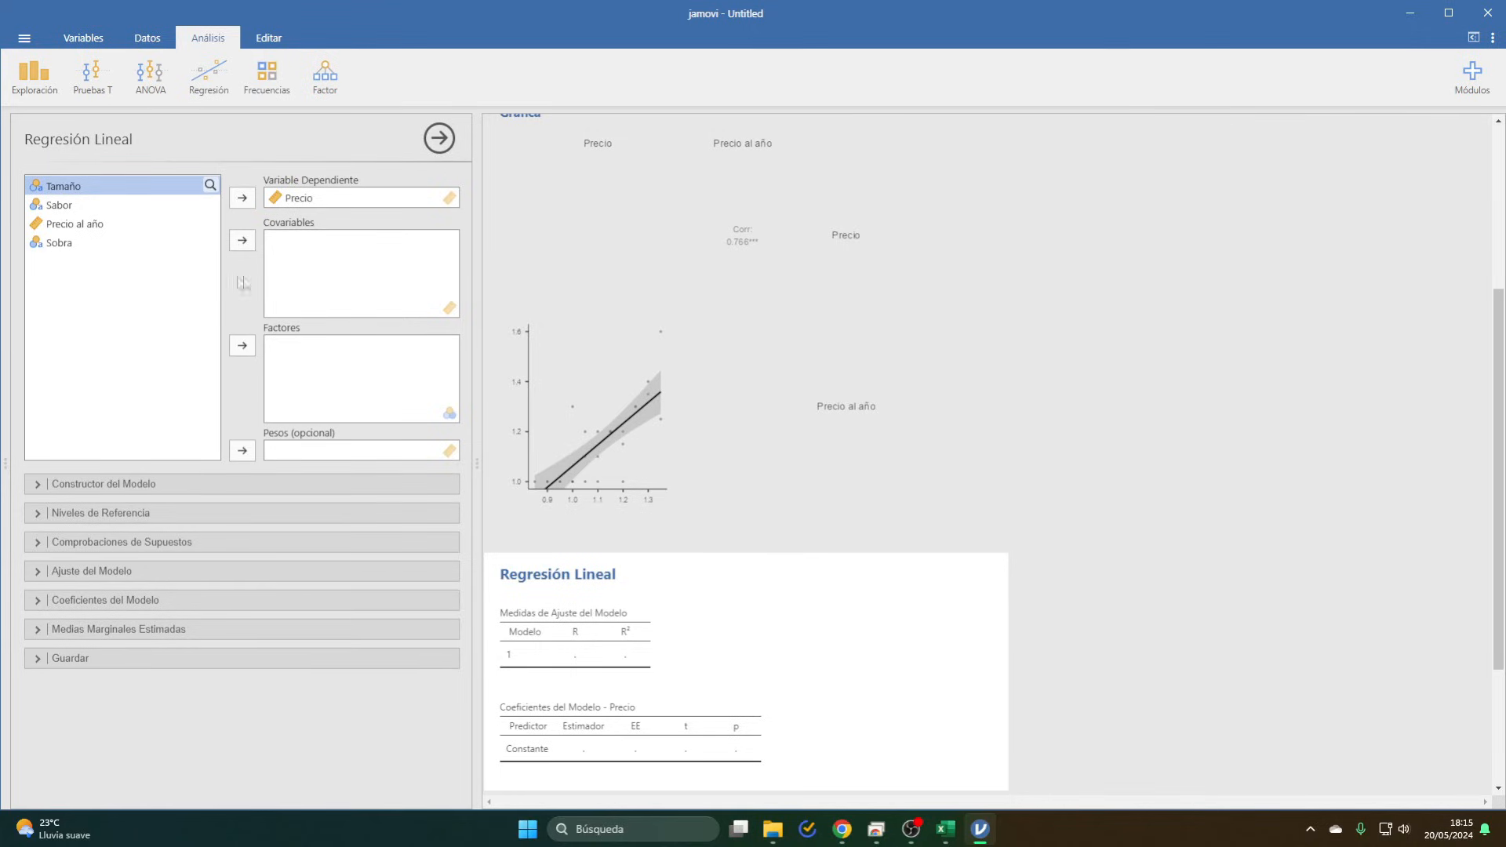
{"action": "double_click", "coordinate": [77, 190]}
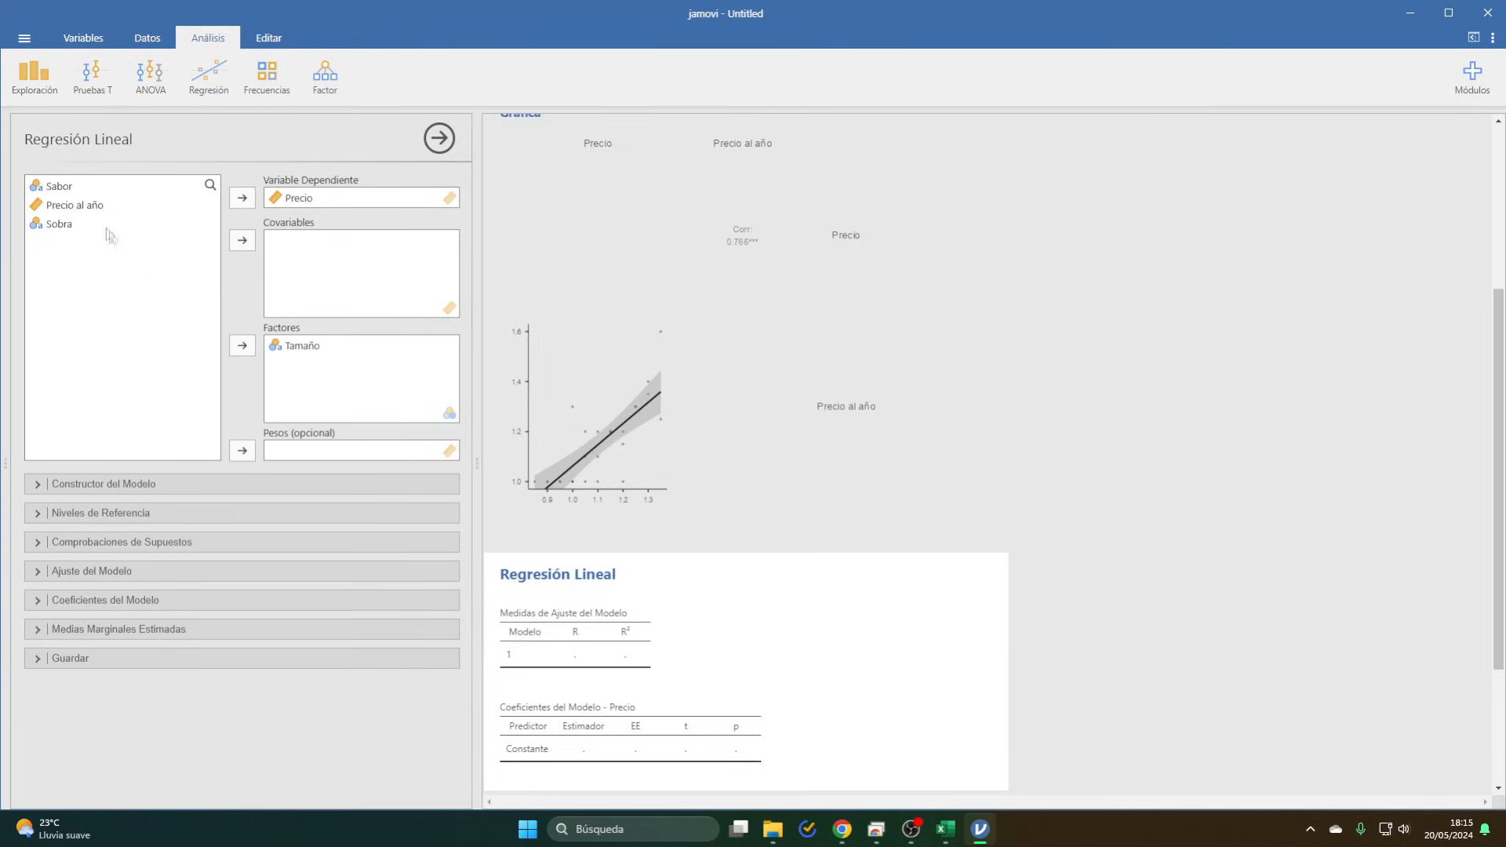
{"action": "left_click_drag", "start_coordinate": [301, 359], "coordinate": [305, 367]}
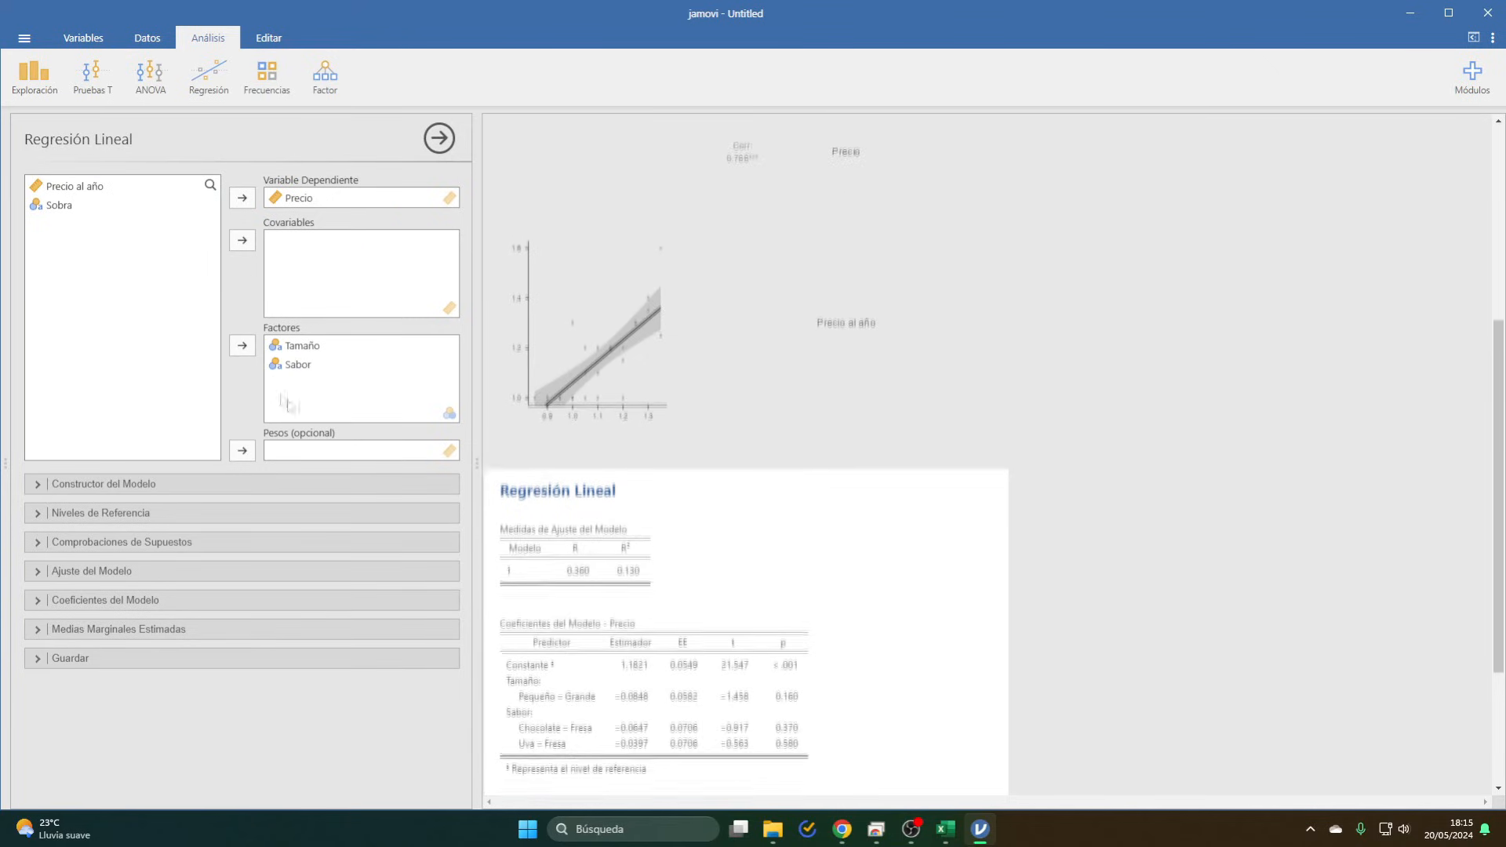
- Set the reference level of Tamaño to Pequeño in the linear regression
{"action": "scroll", "coordinate": [638, 425], "scroll_direction": "down", "scroll_amount": 2}
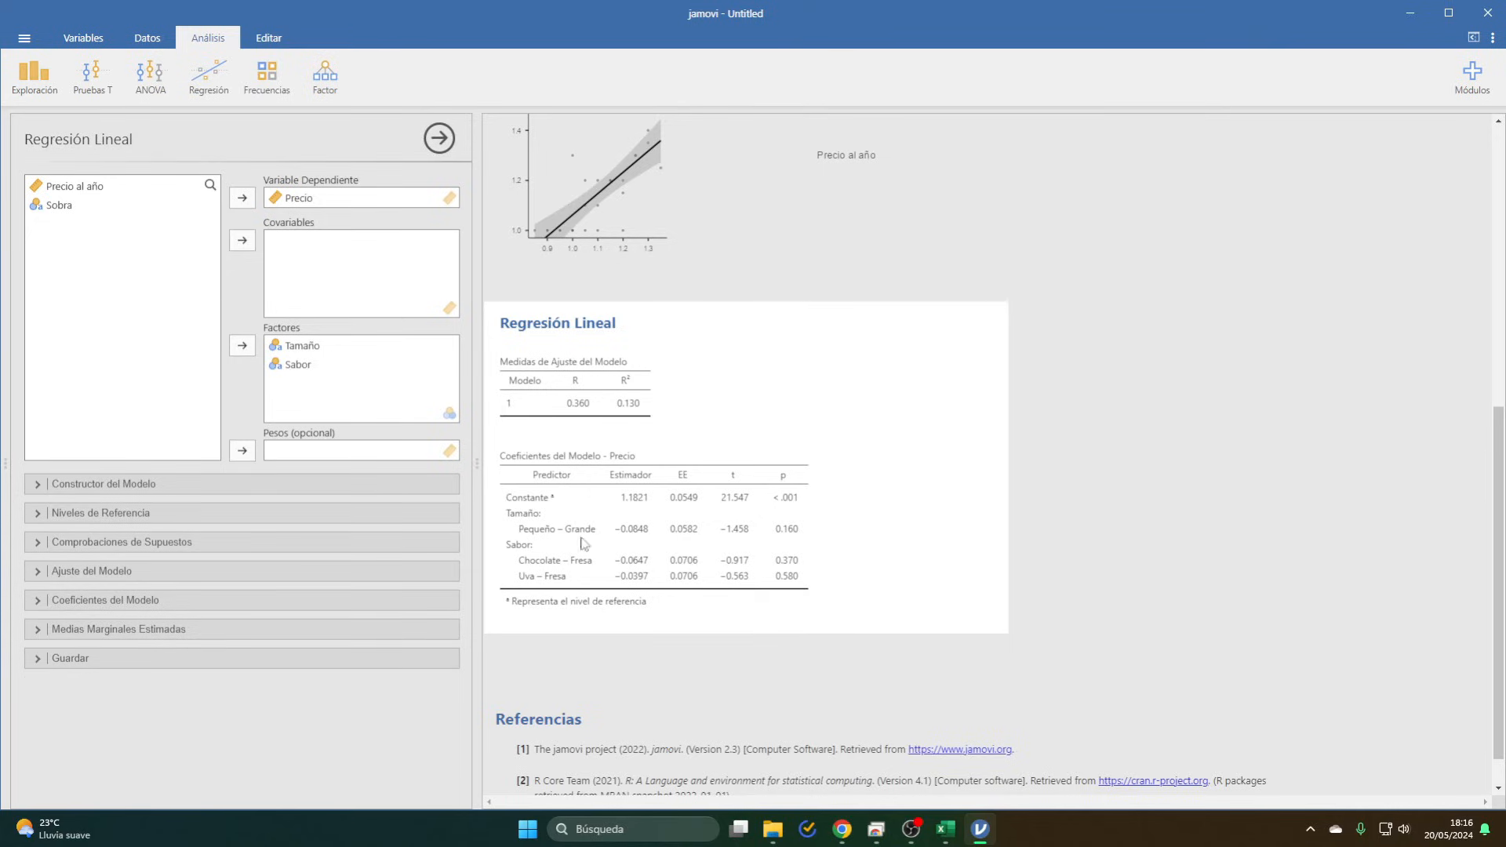
{"action": "left_click", "coordinate": [94, 518]}
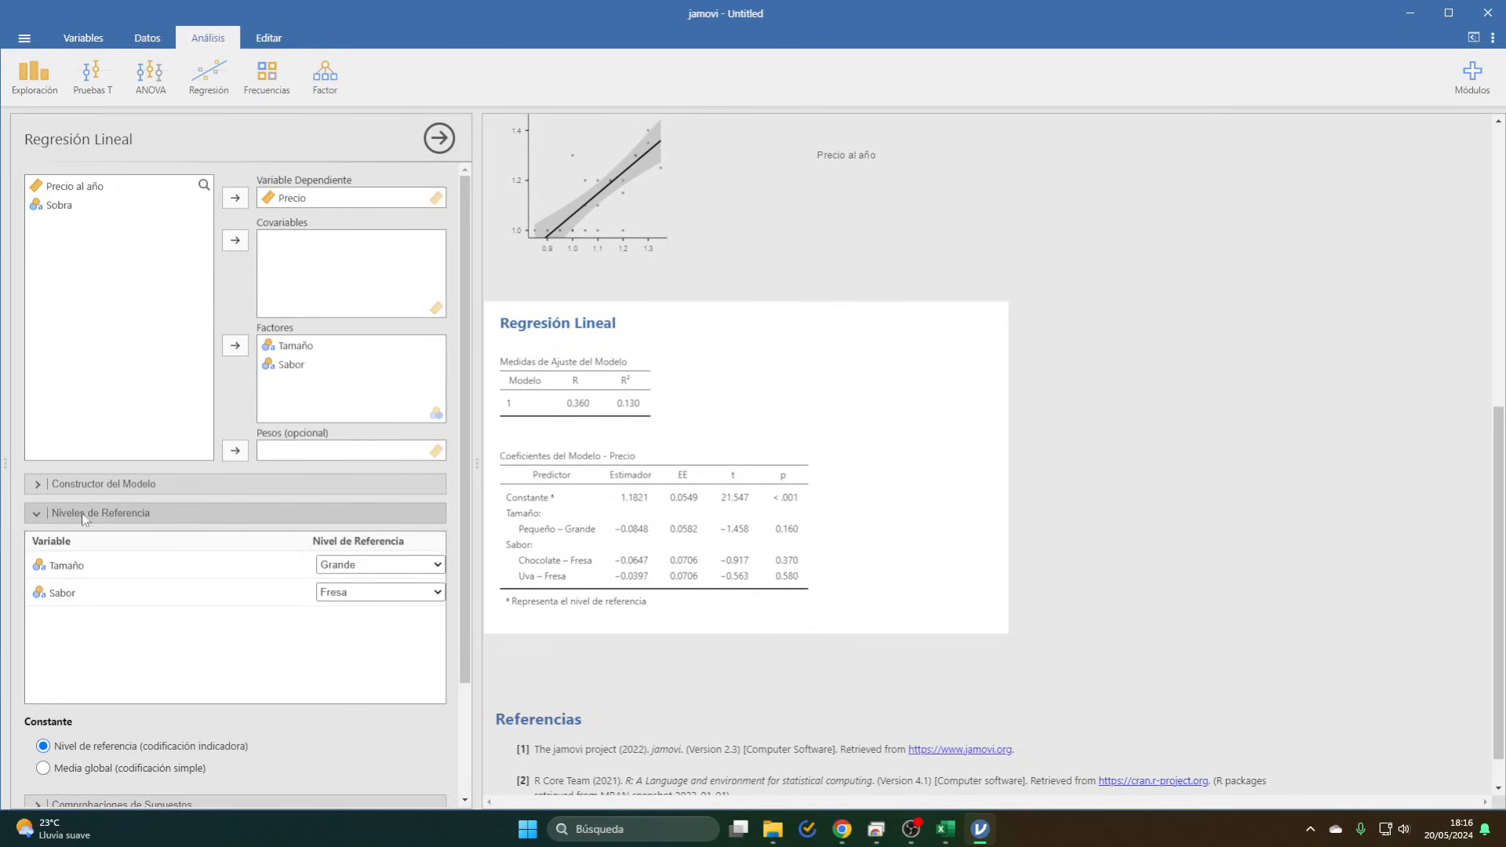
{"action": "left_click", "coordinate": [385, 571]}
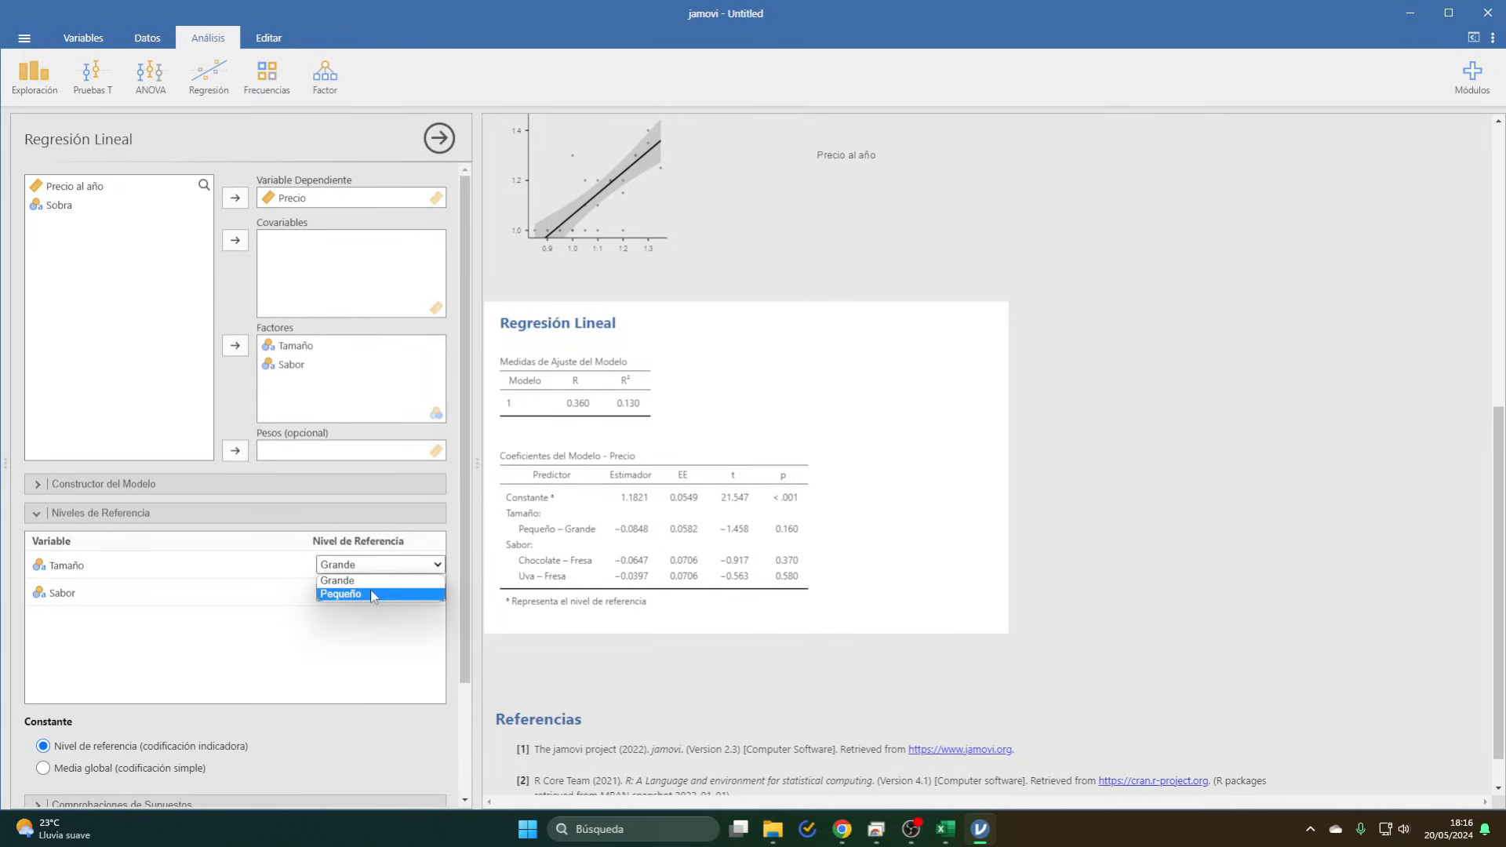
{"action": "left_click", "coordinate": [371, 594]}
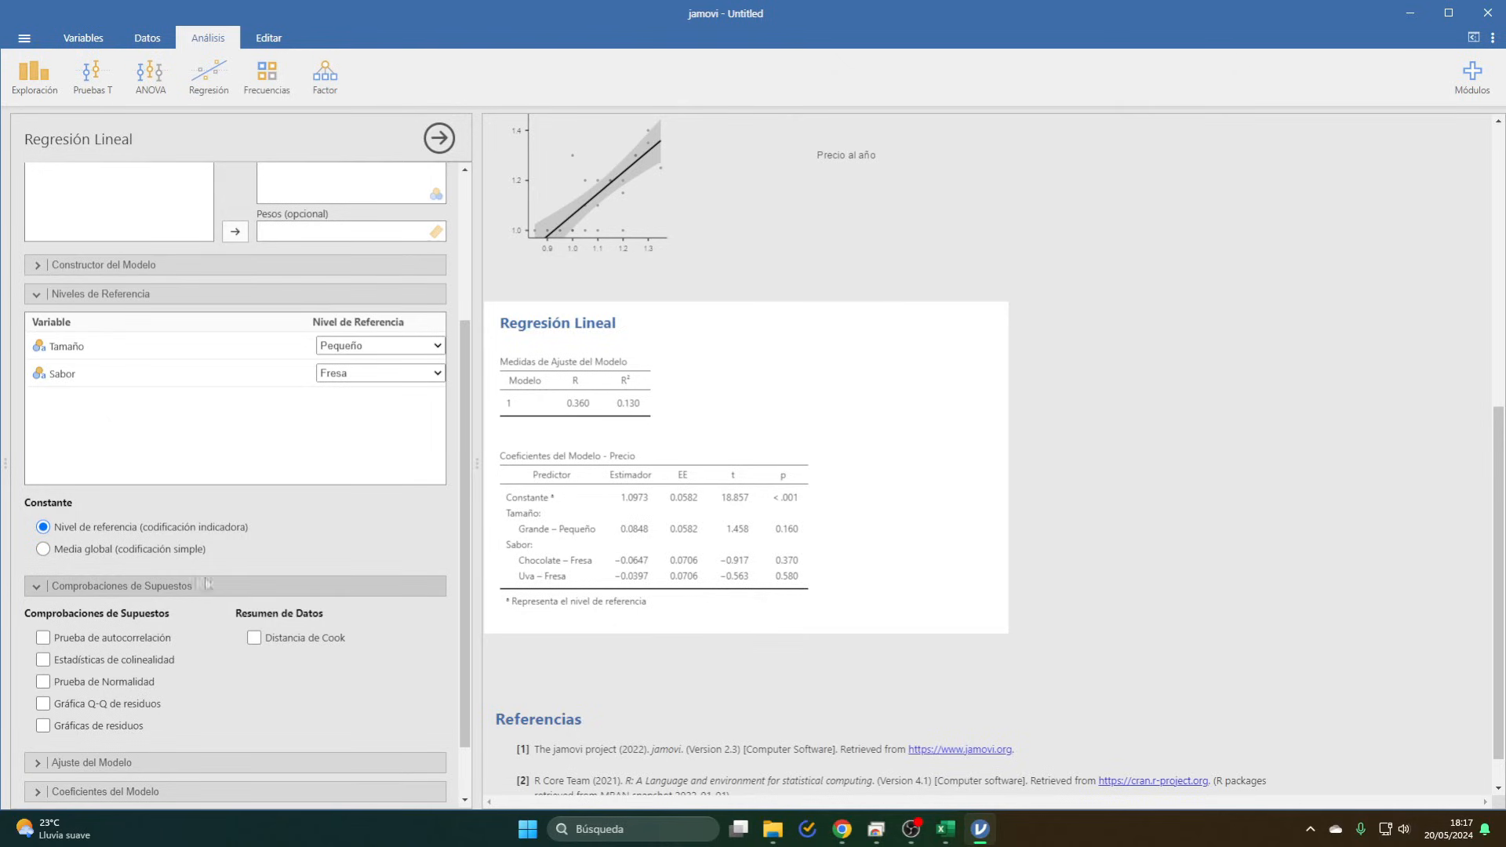
- Add the Gráfica Q-Q de residuos and the Prueba de Normalidad to the linear regression's assumption checks
{"action": "left_click", "coordinate": [134, 711]}
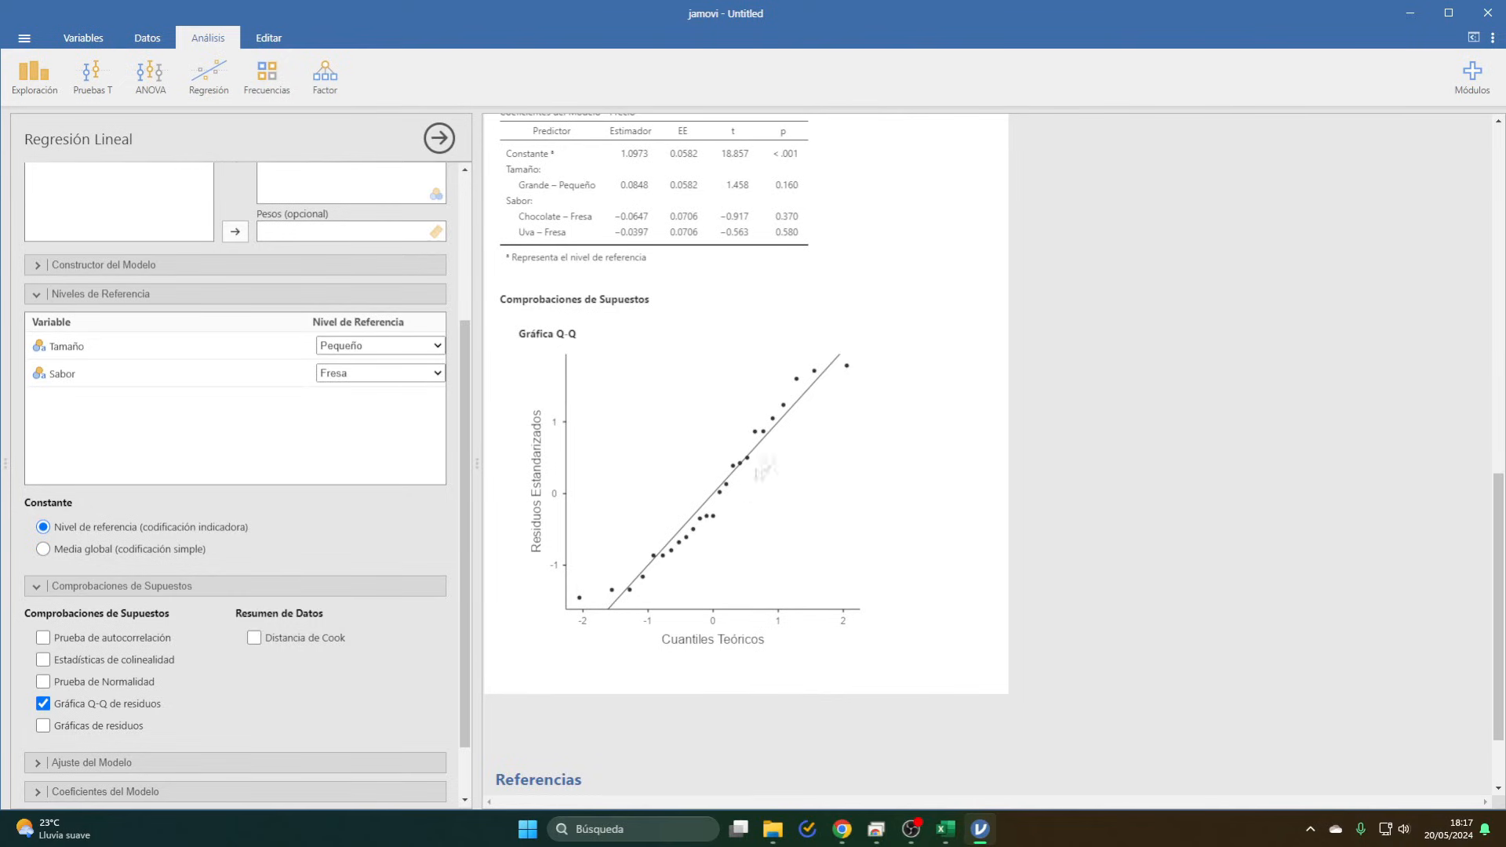
{"action": "scroll", "coordinate": [822, 385], "scroll_direction": "up", "scroll_amount": 1}
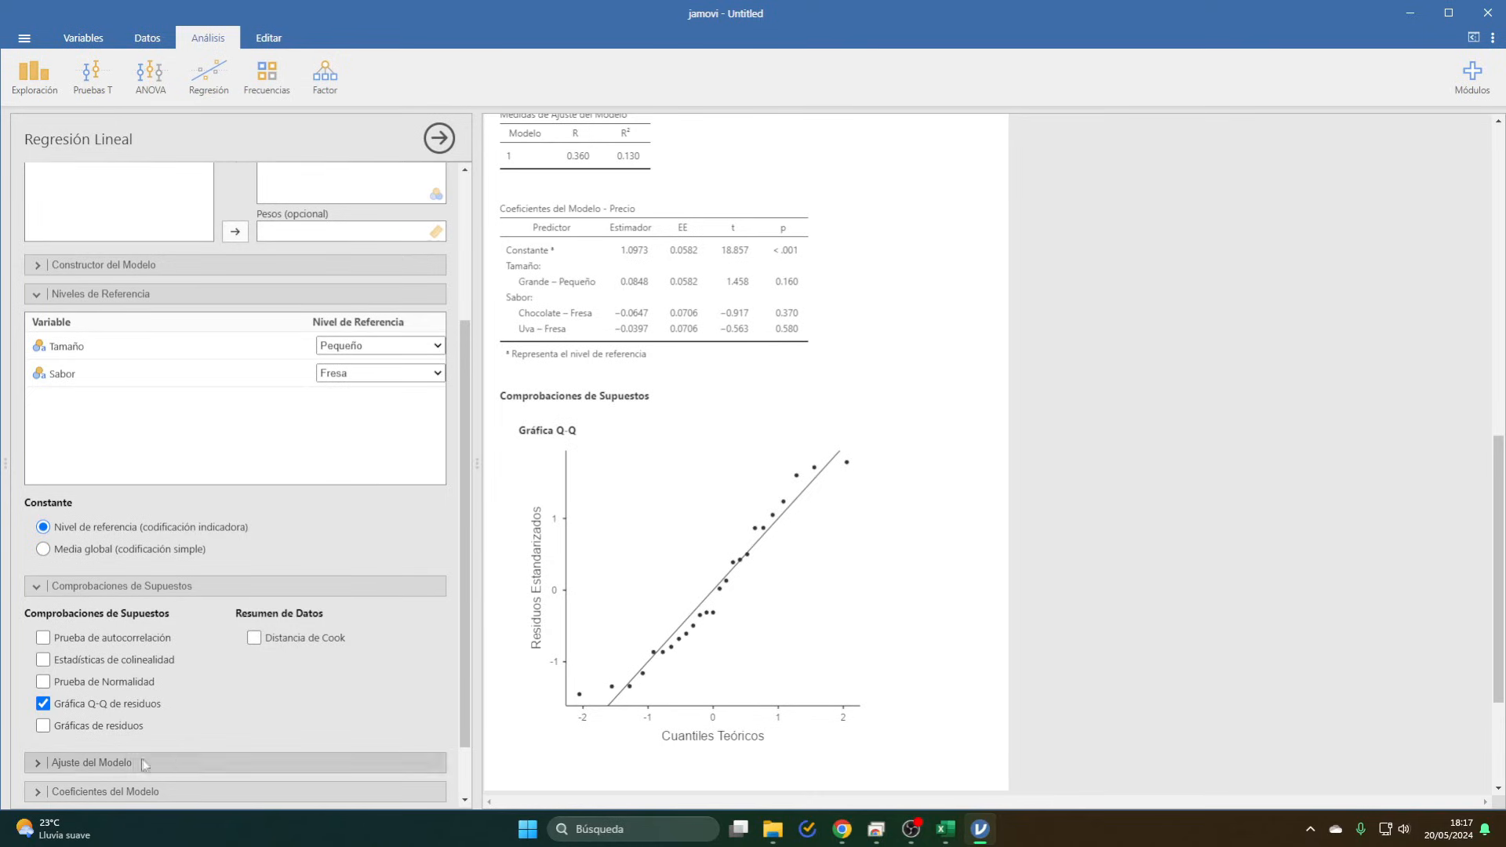
{"action": "left_click", "coordinate": [132, 686]}
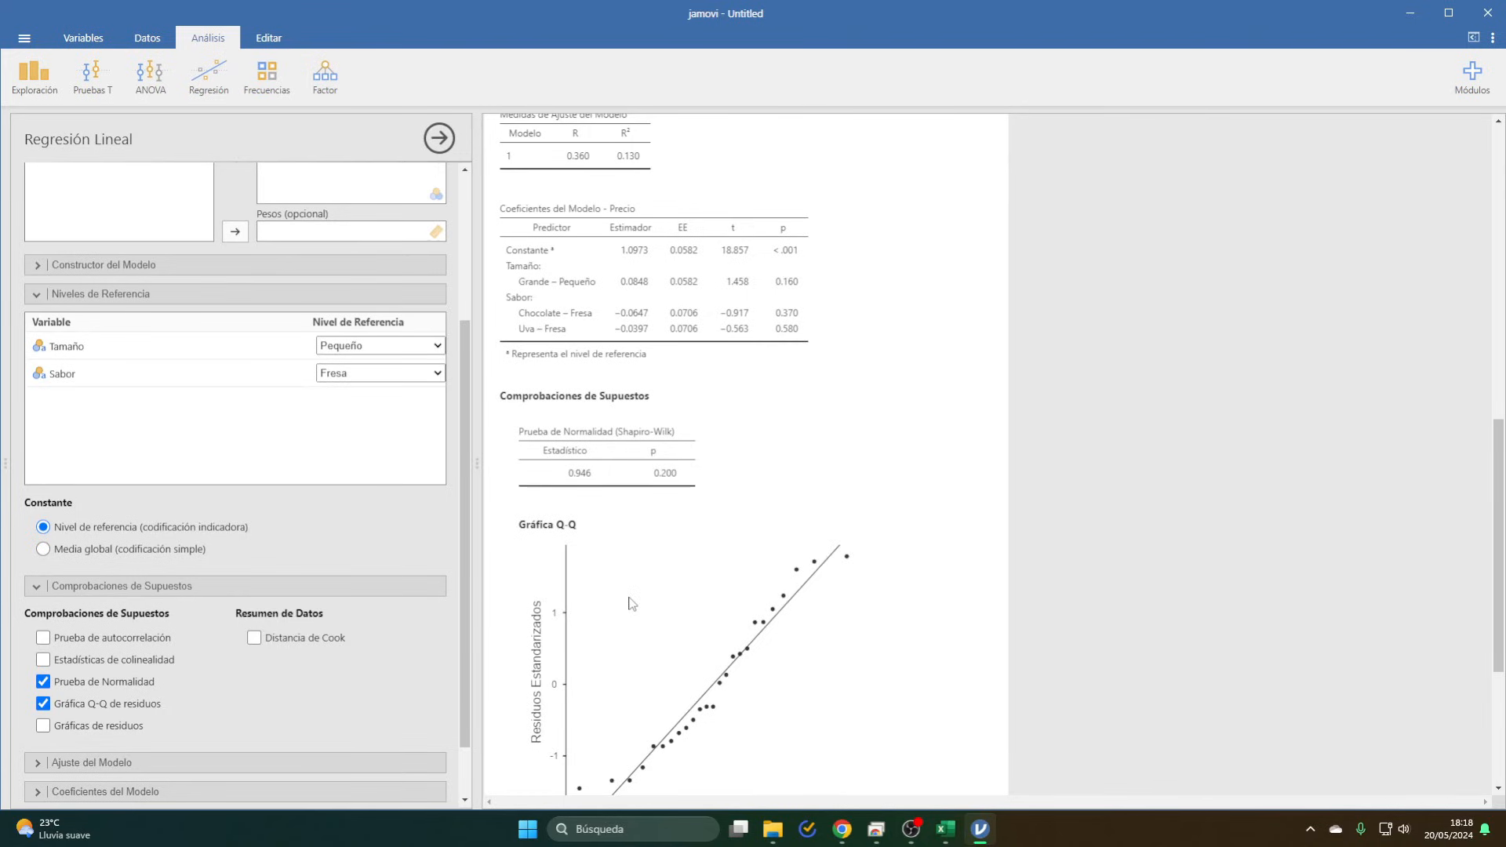
{"action": "scroll", "coordinate": [630, 608], "scroll_direction": "down", "scroll_amount": 2}
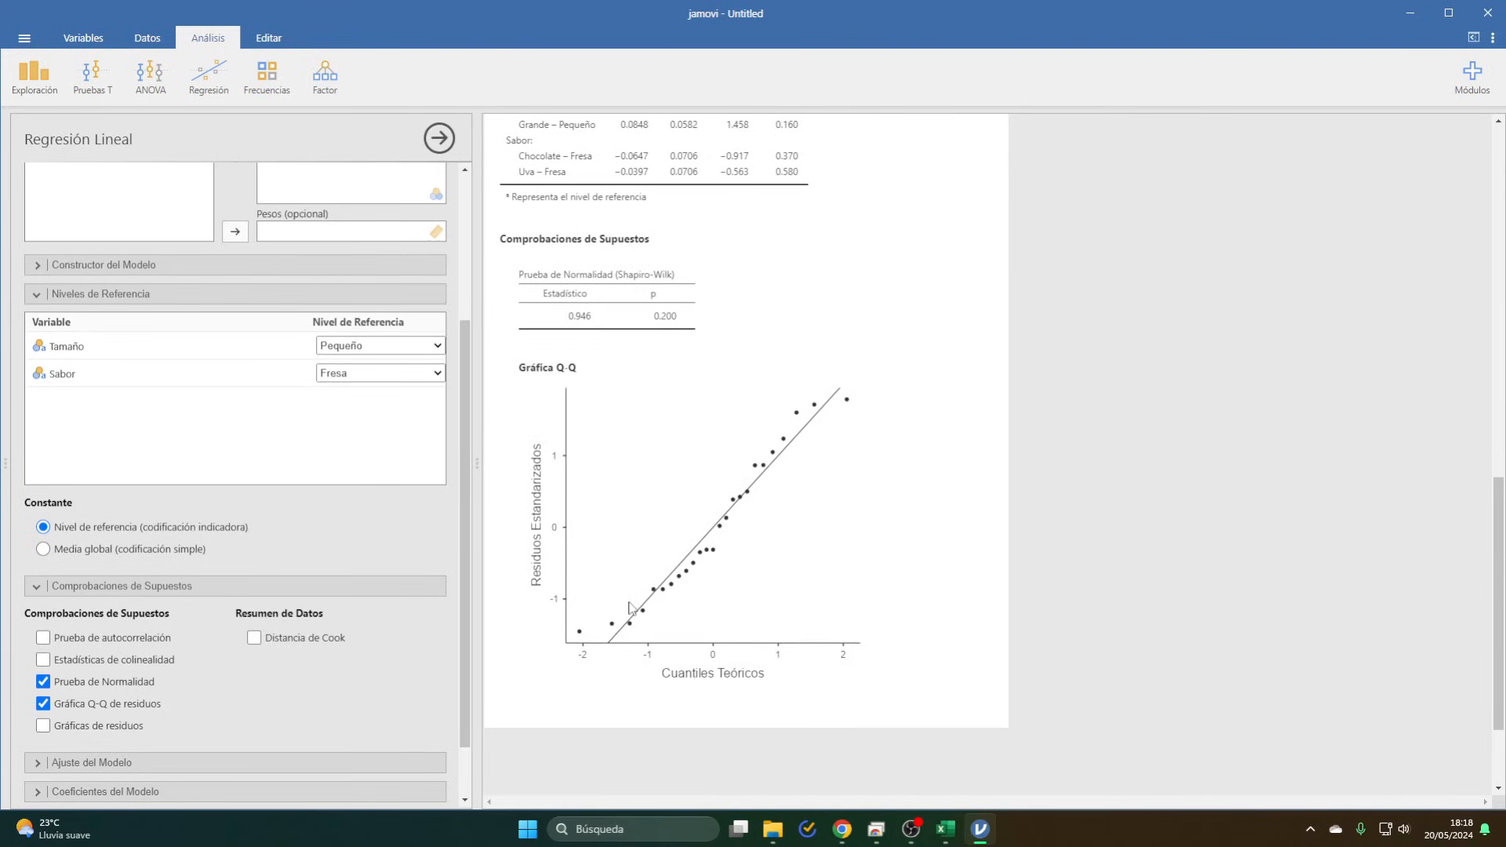
{"action": "scroll", "coordinate": [370, 680], "scroll_direction": "down", "scroll_amount": 1}
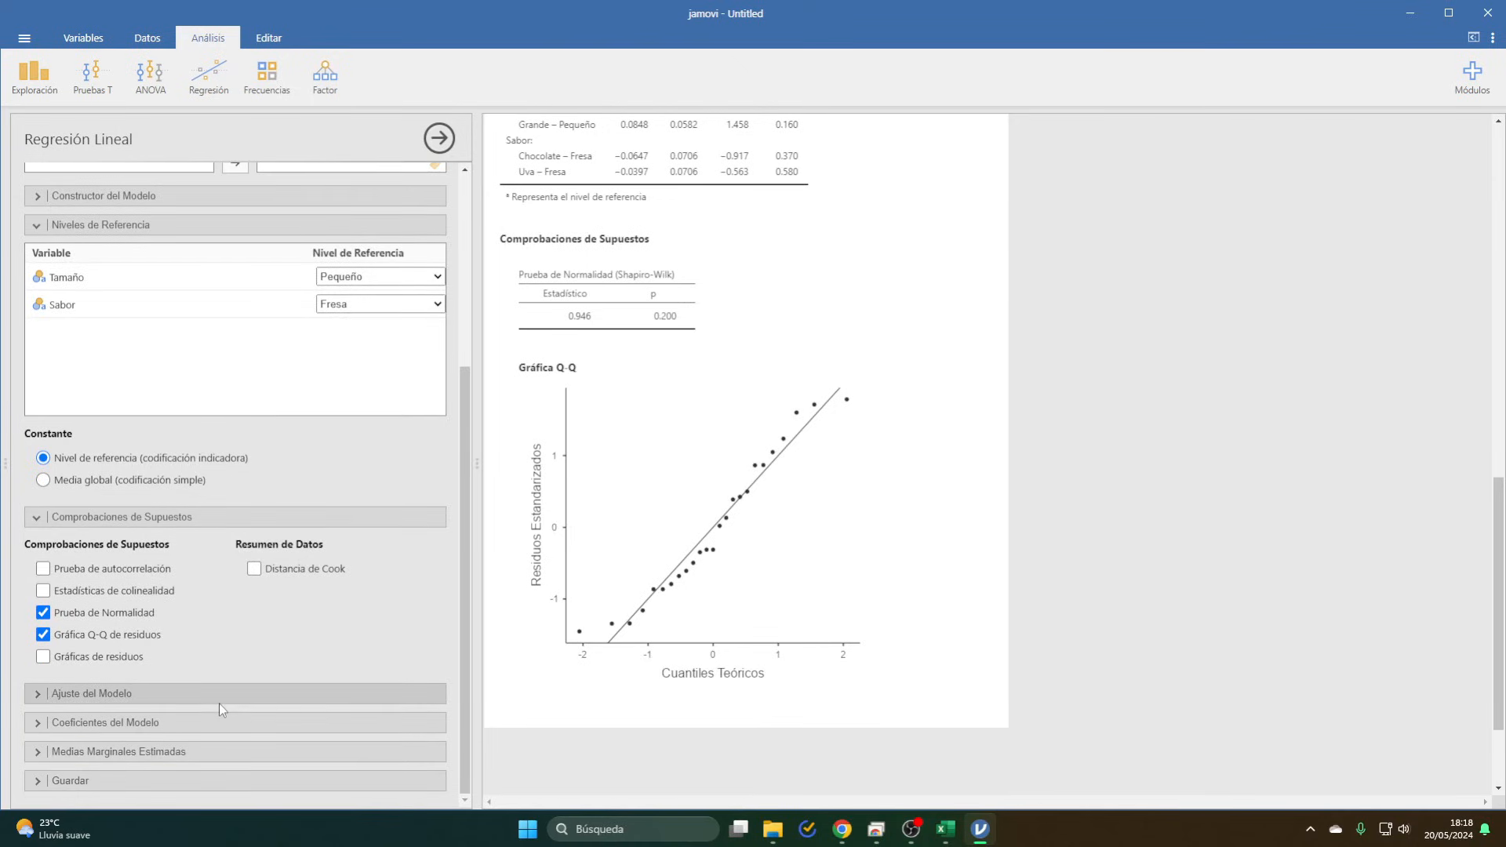
- Add AIC and BIC to the linear regression's model fit measures
{"action": "left_click", "coordinate": [214, 697]}
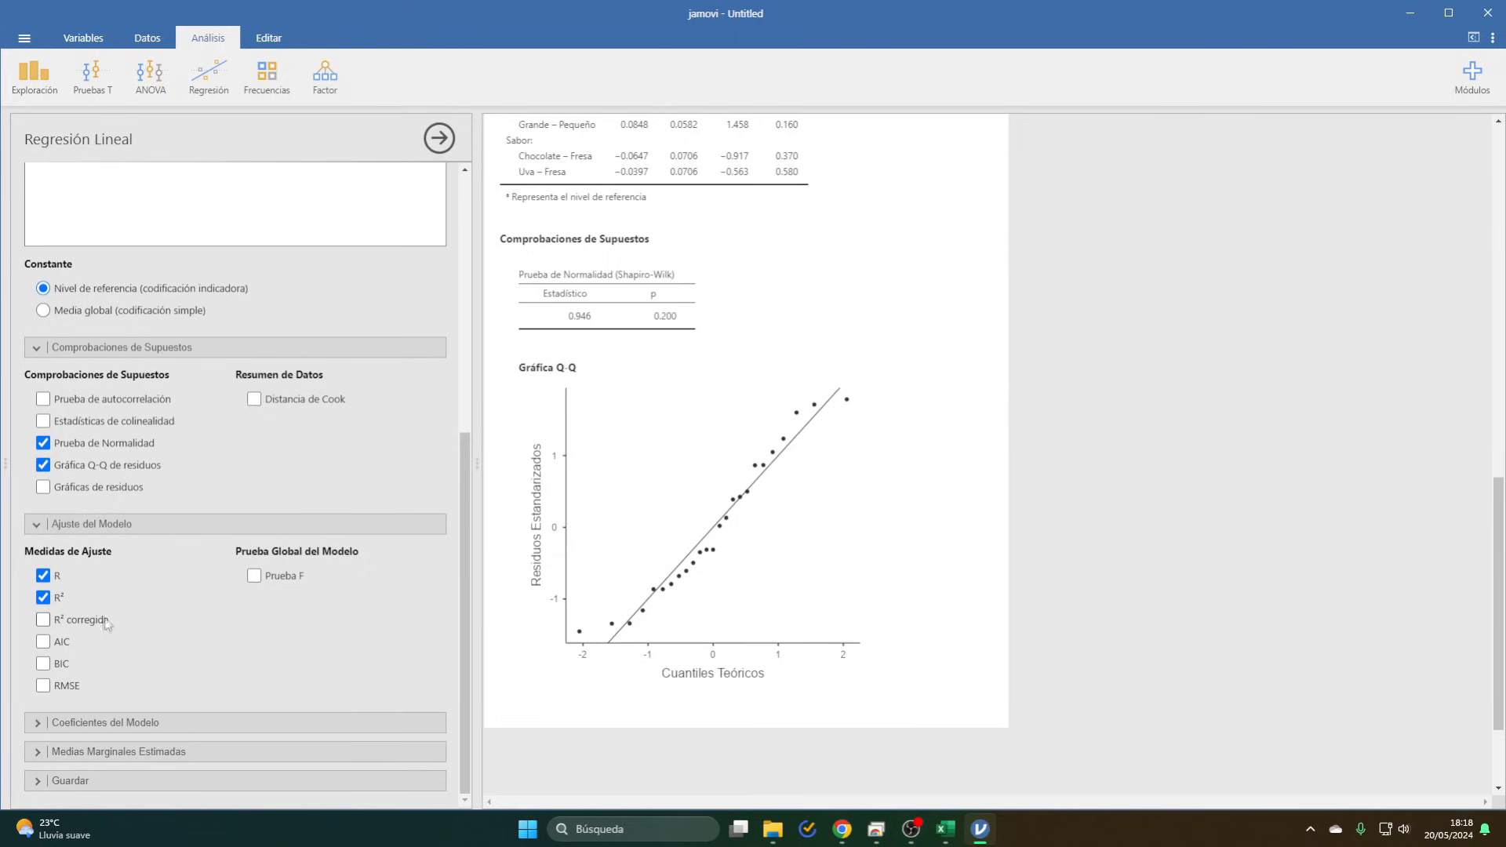
{"action": "left_click", "coordinate": [43, 643]}
{"action": "left_click", "coordinate": [44, 665]}
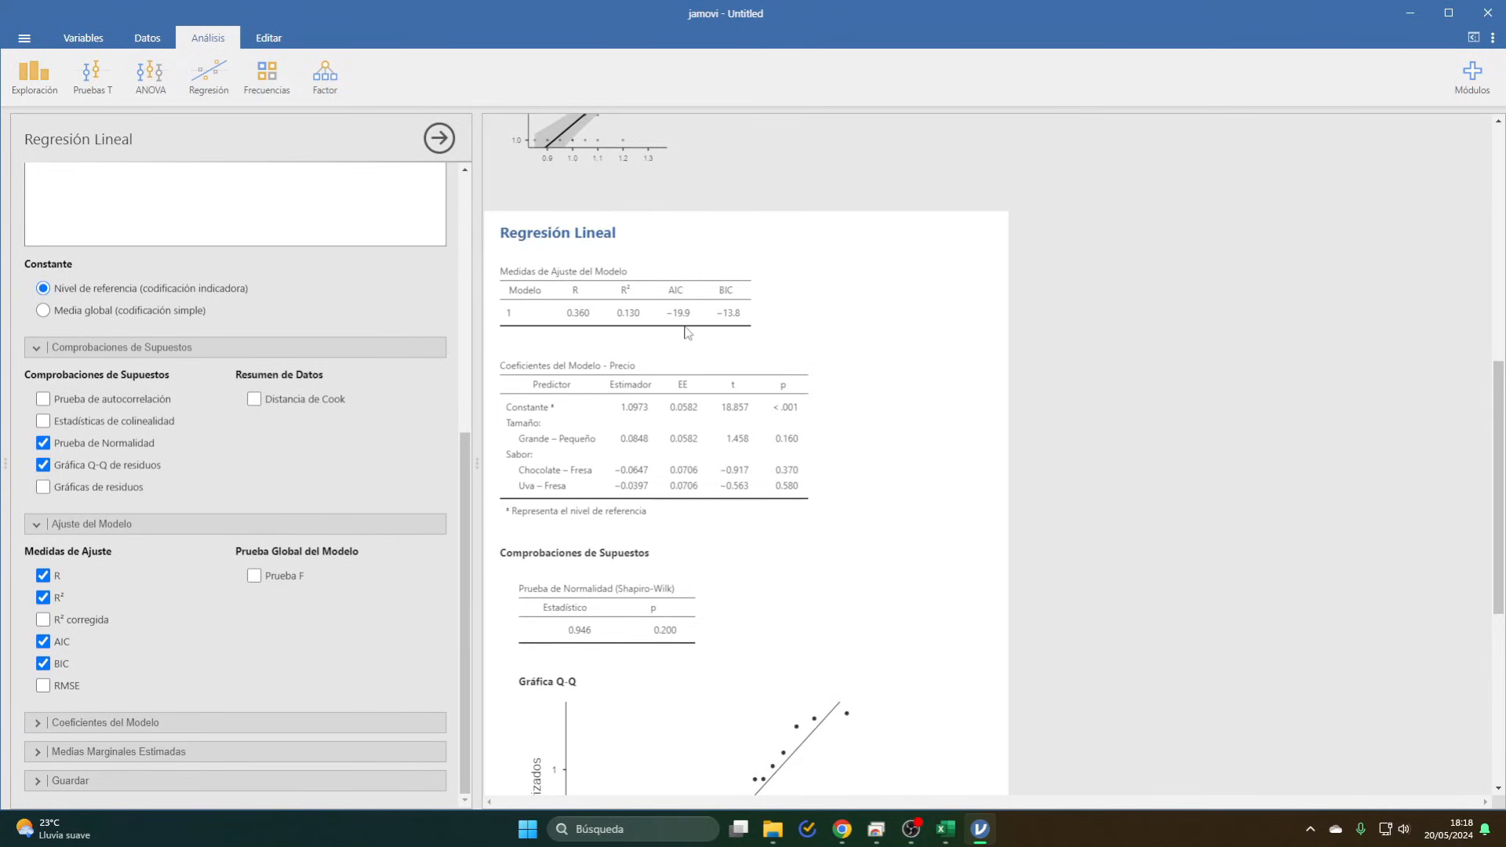
- Try Sobra as an additional factor in the linear regression, and take it out again
{"action": "scroll", "coordinate": [361, 329], "scroll_direction": "up", "scroll_amount": 10}
{"action": "left_click_drag", "start_coordinate": [79, 212], "coordinate": [345, 388]}
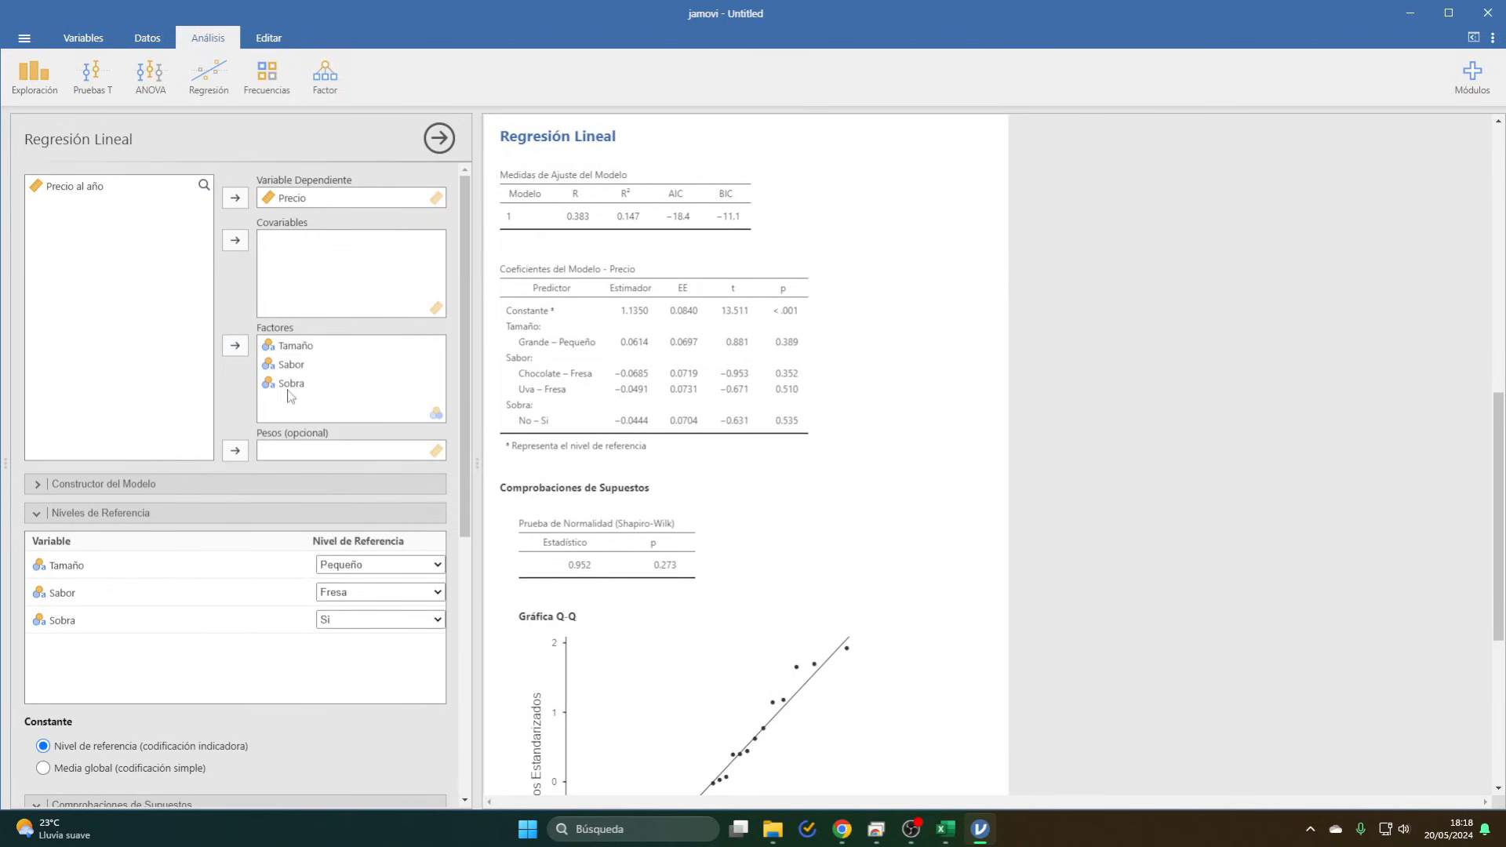
{"action": "left_click_drag", "start_coordinate": [290, 385], "coordinate": [86, 235]}
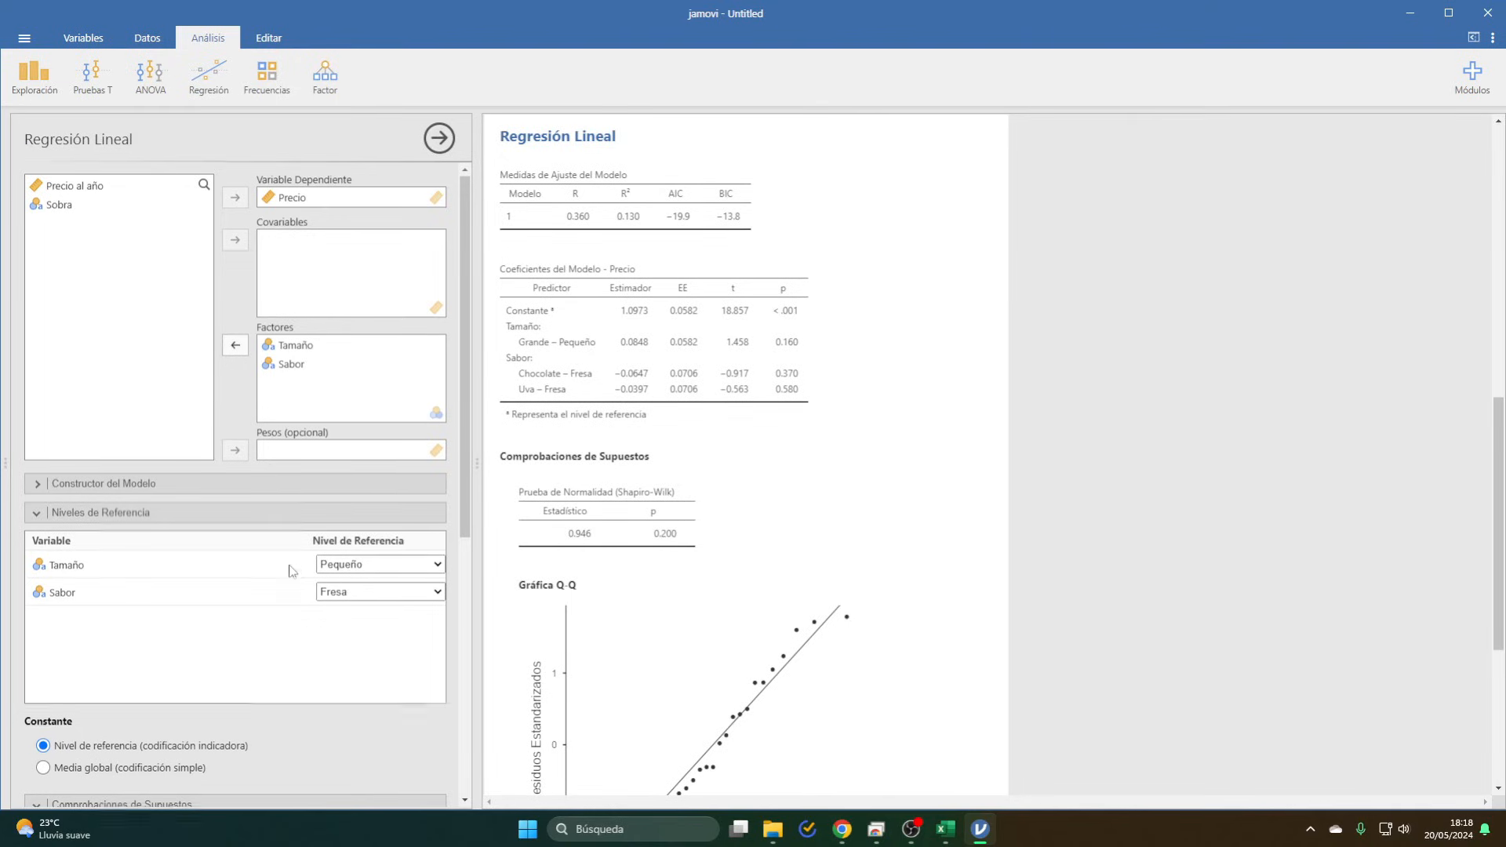
- Replace AIC and BIC with RMSE in the linear regression's fit measures and review the model results
{"action": "scroll", "coordinate": [289, 562], "scroll_direction": "down", "scroll_amount": 6}
{"action": "left_click", "coordinate": [43, 642]}
{"action": "left_click", "coordinate": [43, 664]}
{"action": "left_click", "coordinate": [43, 686]}
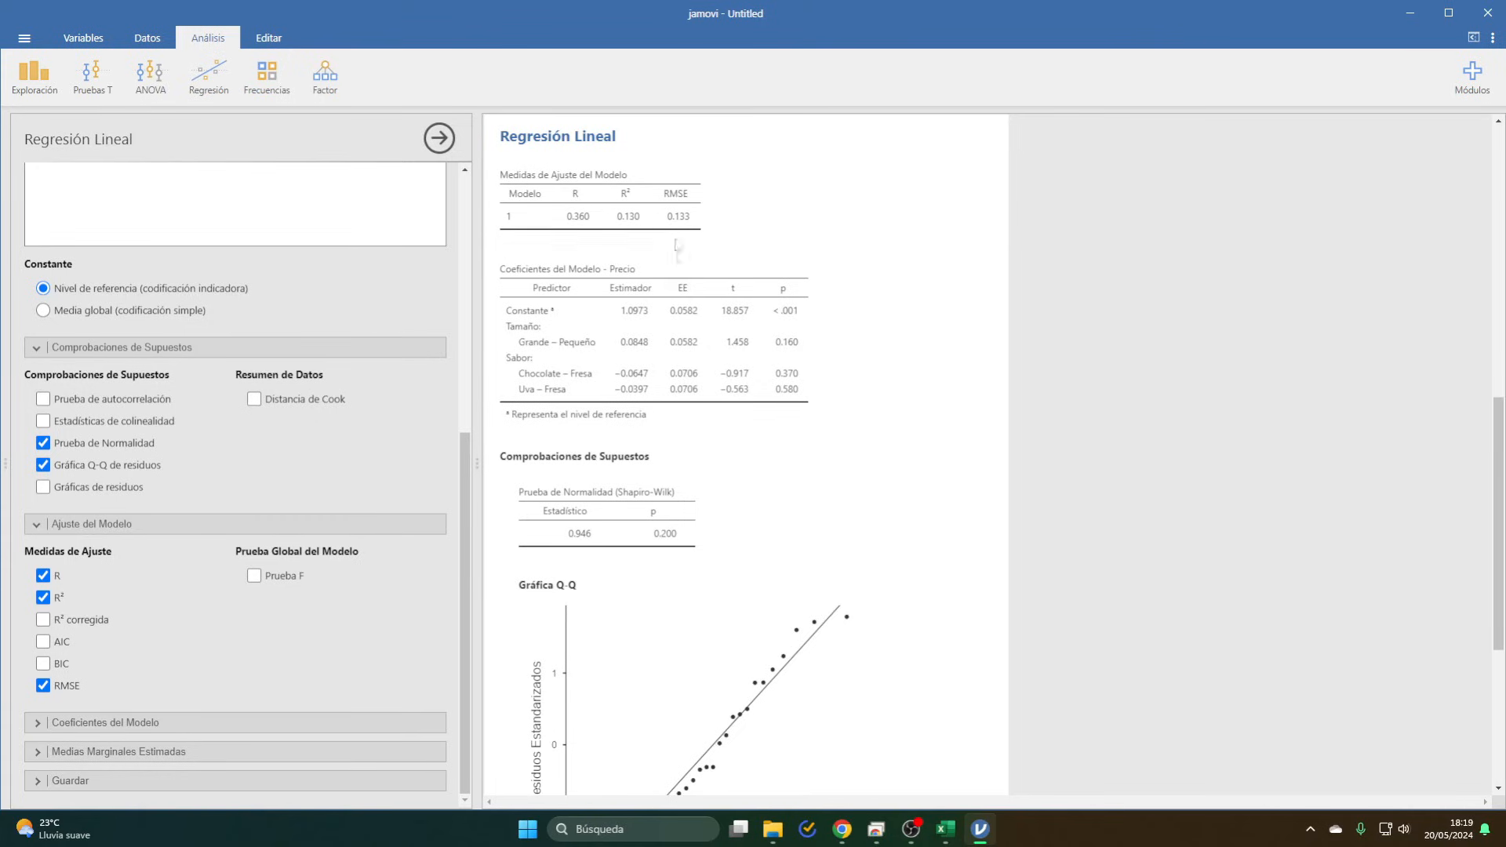
{"action": "scroll", "coordinate": [675, 236], "scroll_direction": "up", "scroll_amount": 2}
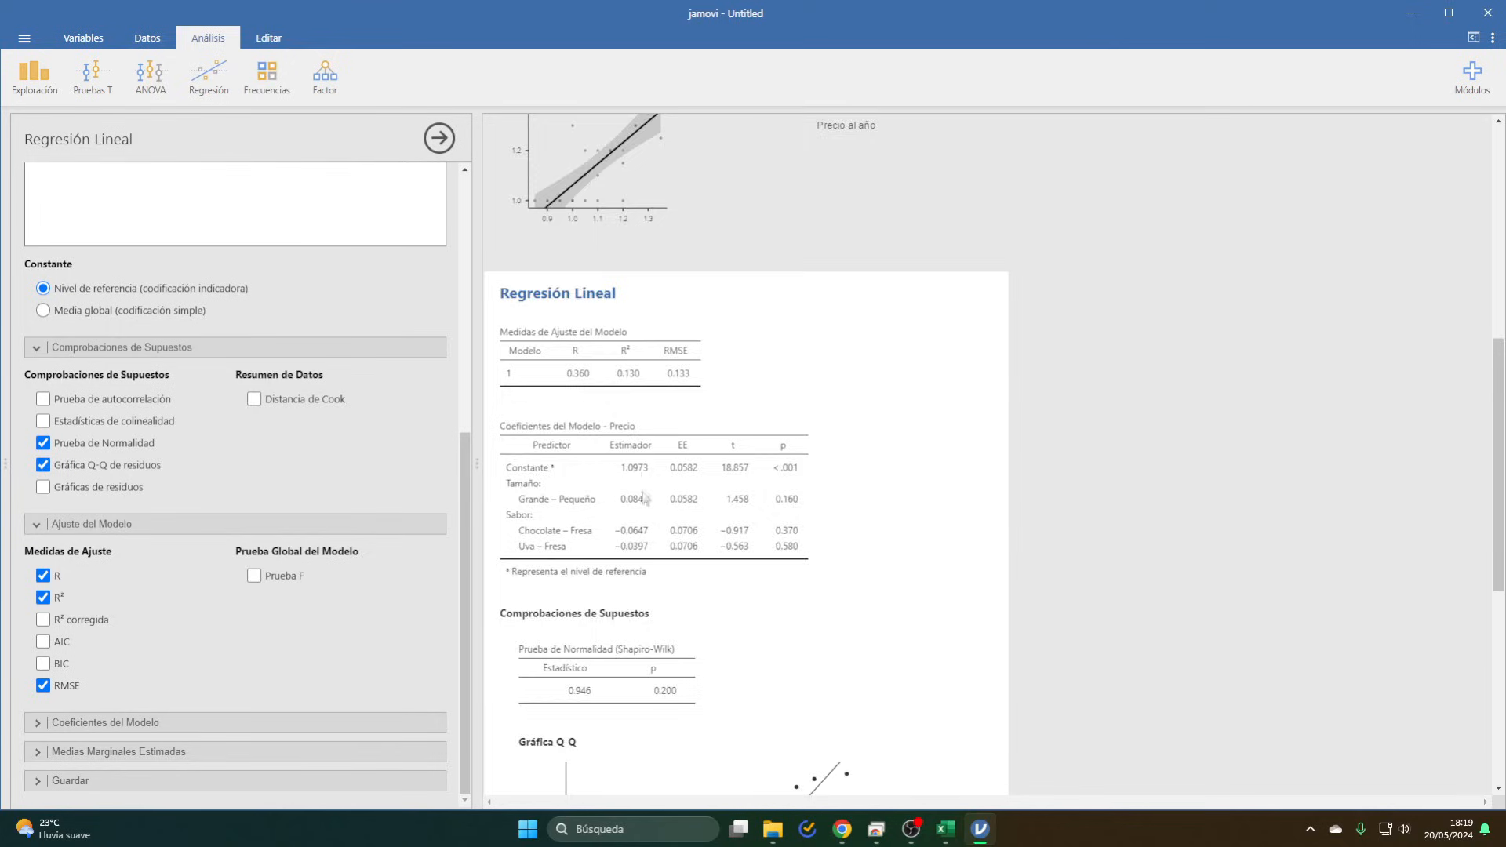
{"action": "scroll", "coordinate": [643, 499], "scroll_direction": "down", "scroll_amount": 1}
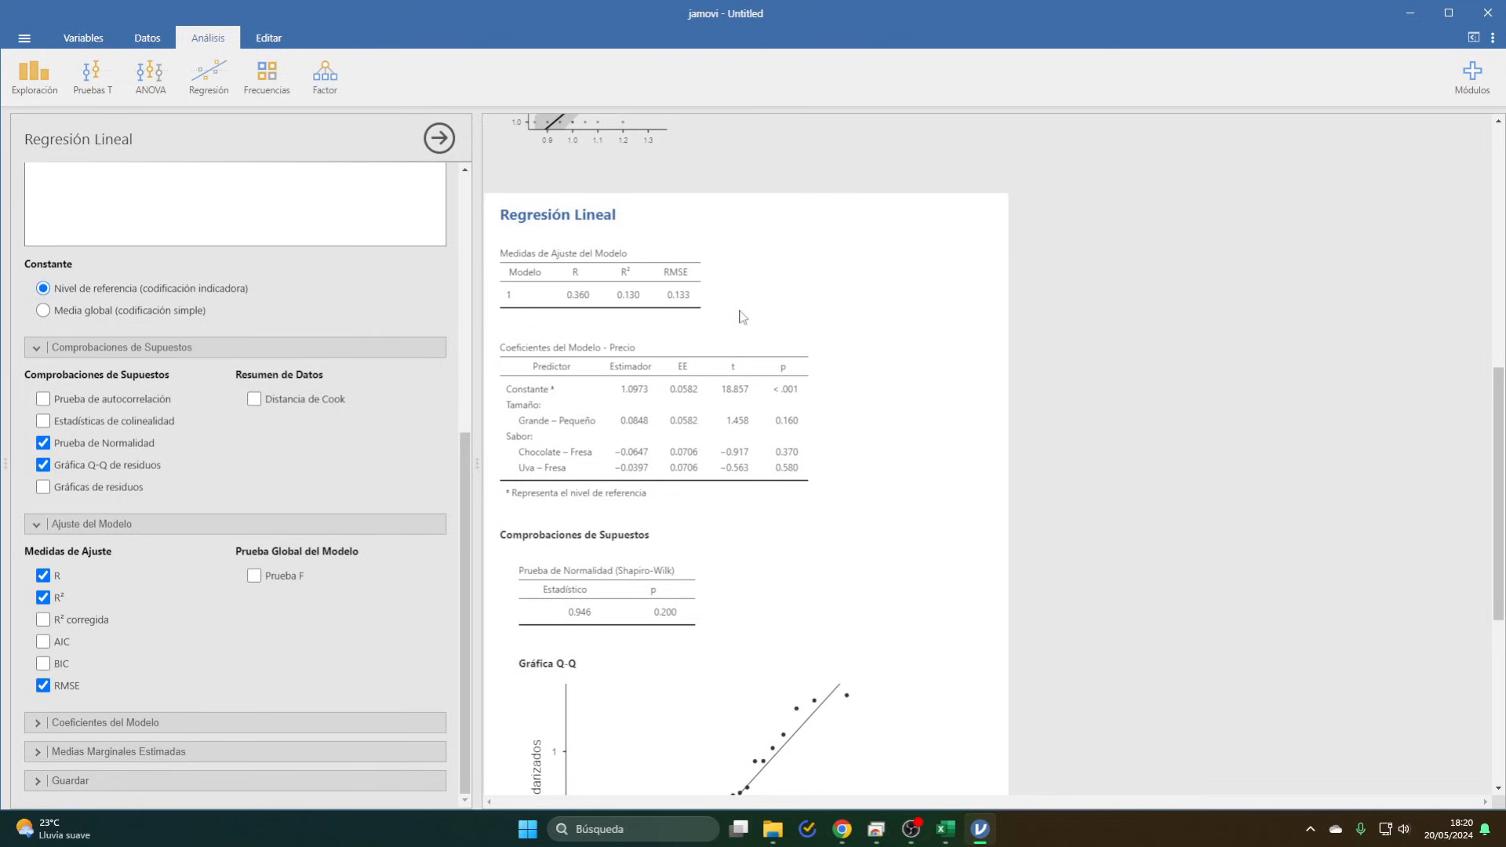
{"action": "scroll", "coordinate": [736, 311], "scroll_direction": "up", "scroll_amount": 3}
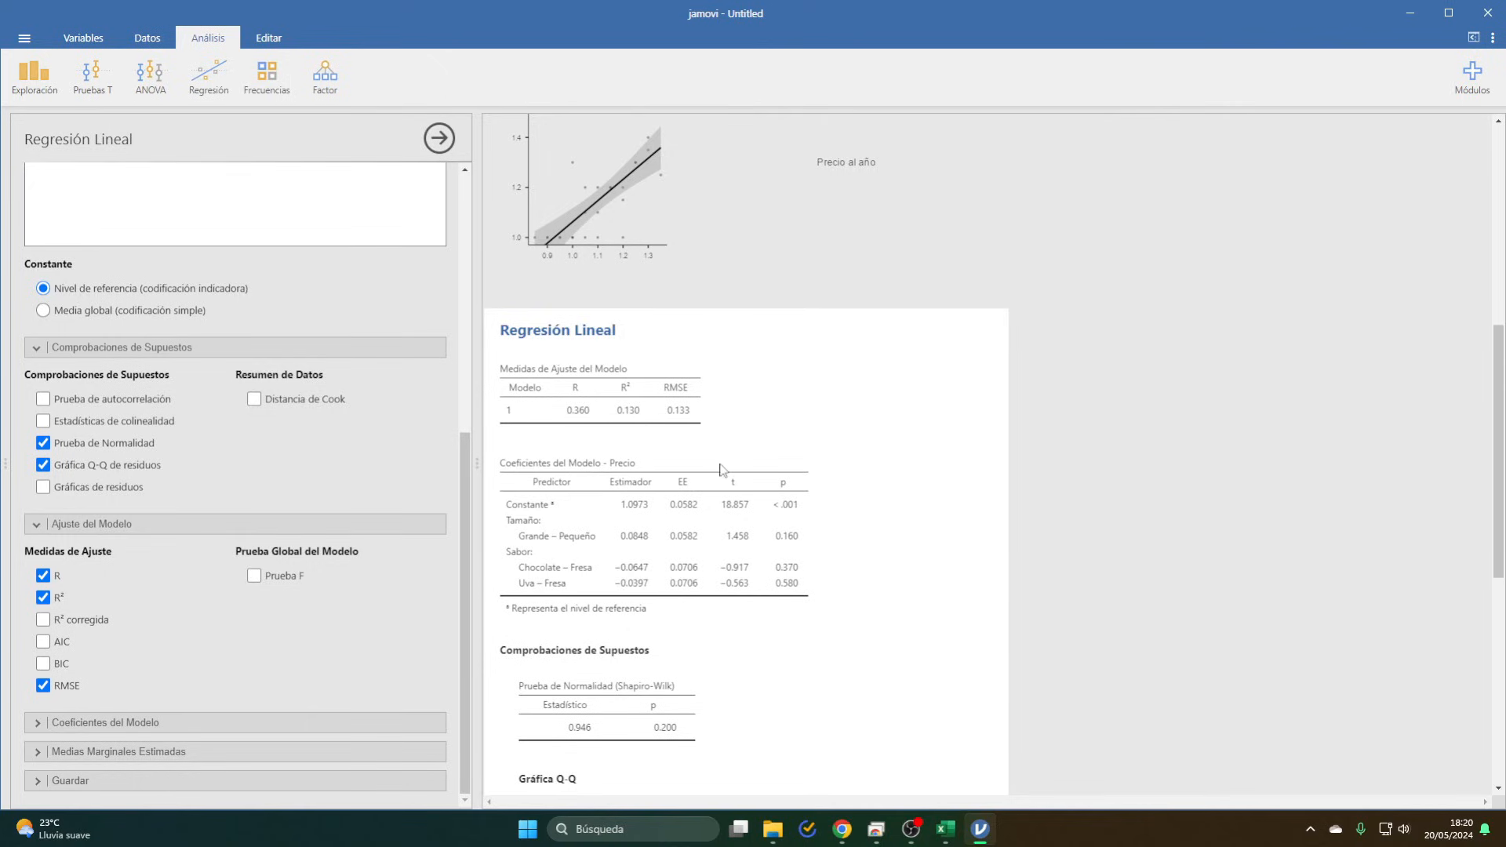
{"action": "scroll", "coordinate": [550, 663], "scroll_direction": "down", "scroll_amount": 8}
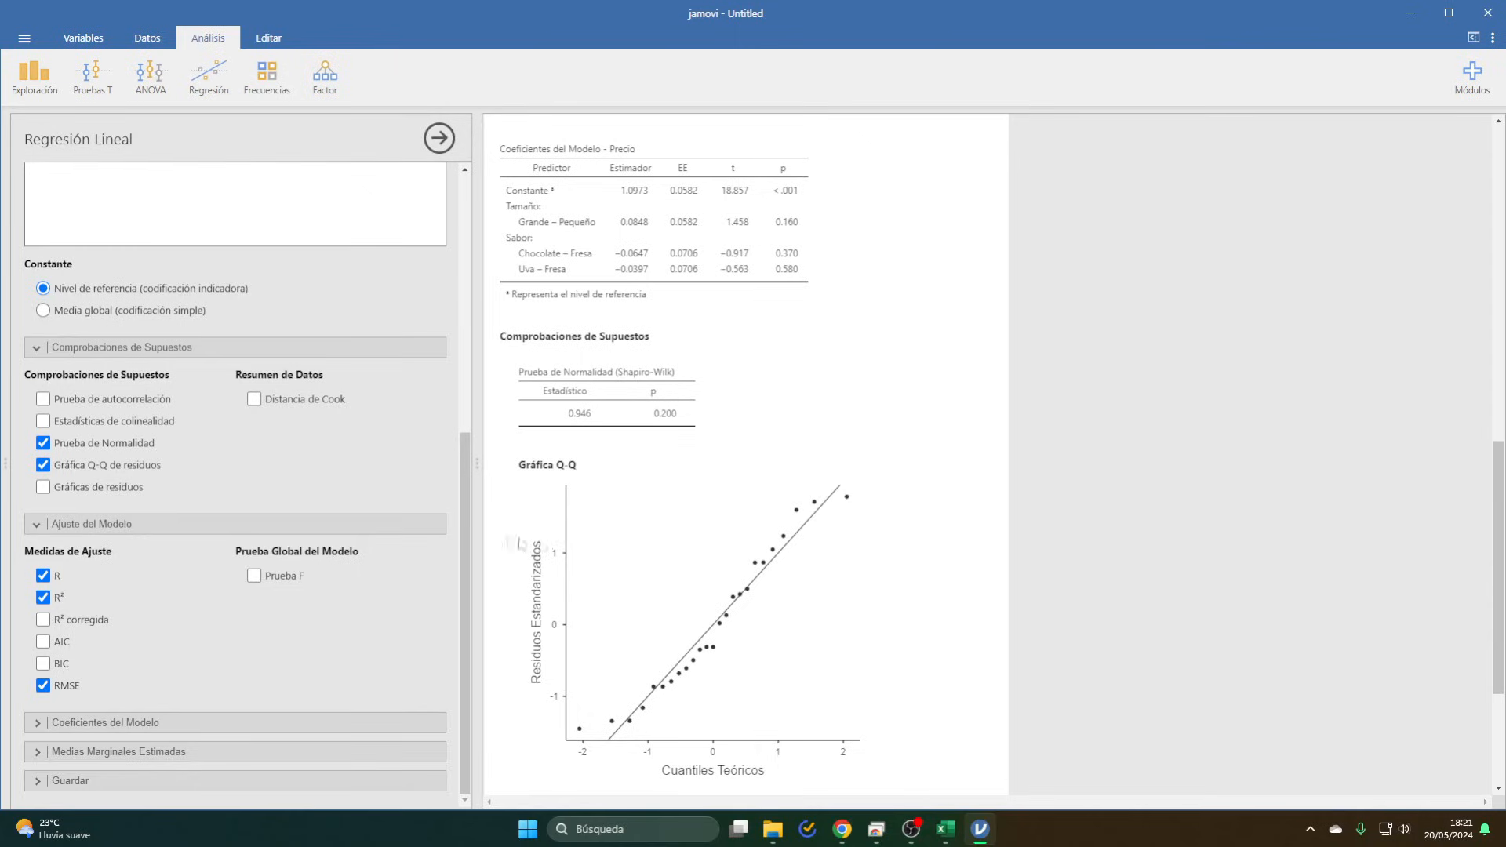
- Create a binomial logistic regression with Tamaño as the dependent variable, Sabor as factor and Precio al año as covariate
{"action": "left_click", "coordinate": [479, 295]}
{"action": "left_click", "coordinate": [205, 82]}
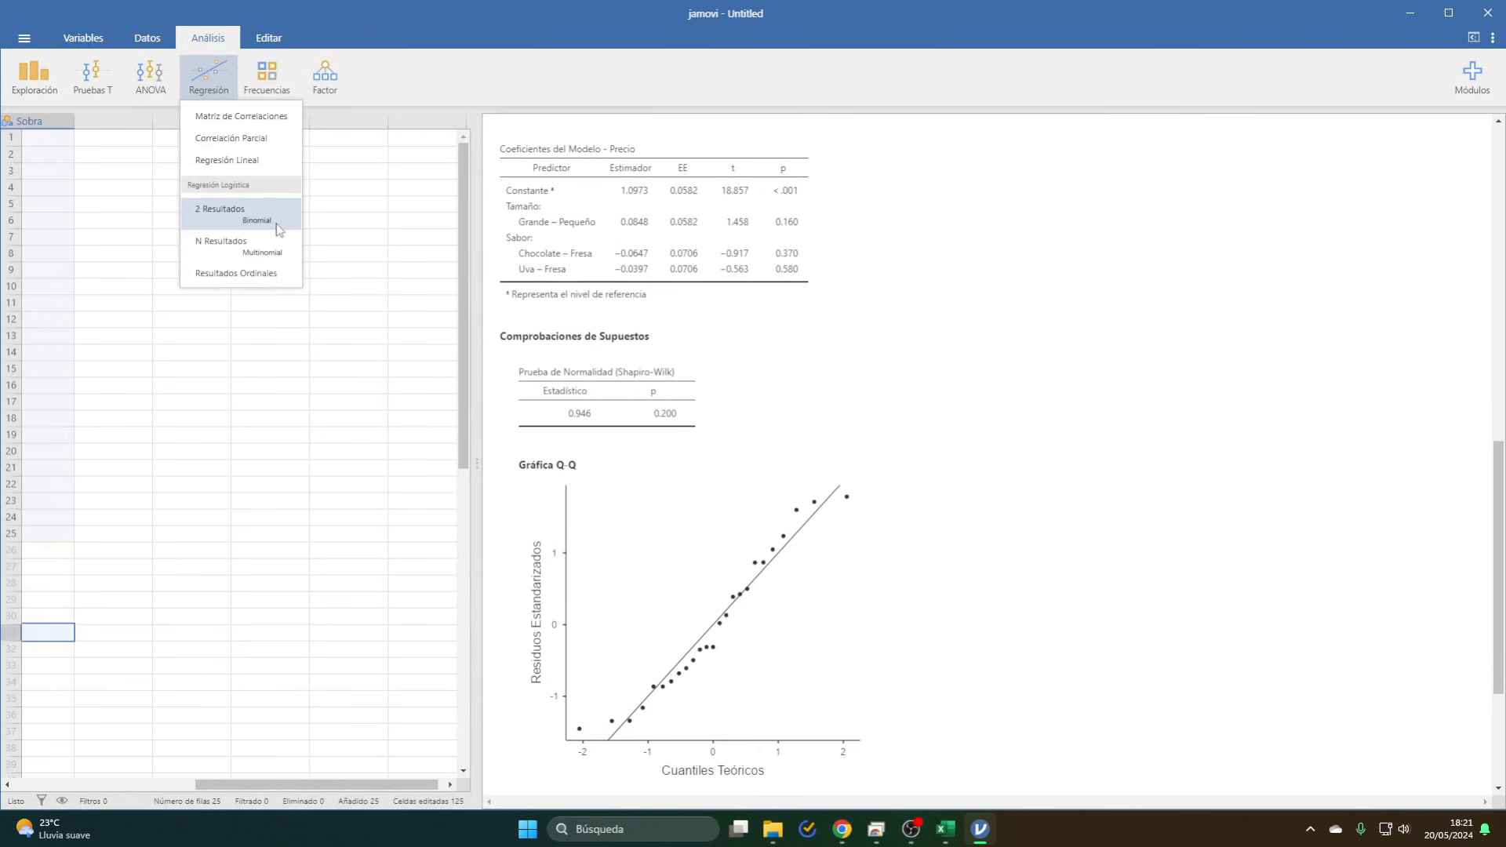
{"action": "left_click", "coordinate": [275, 225]}
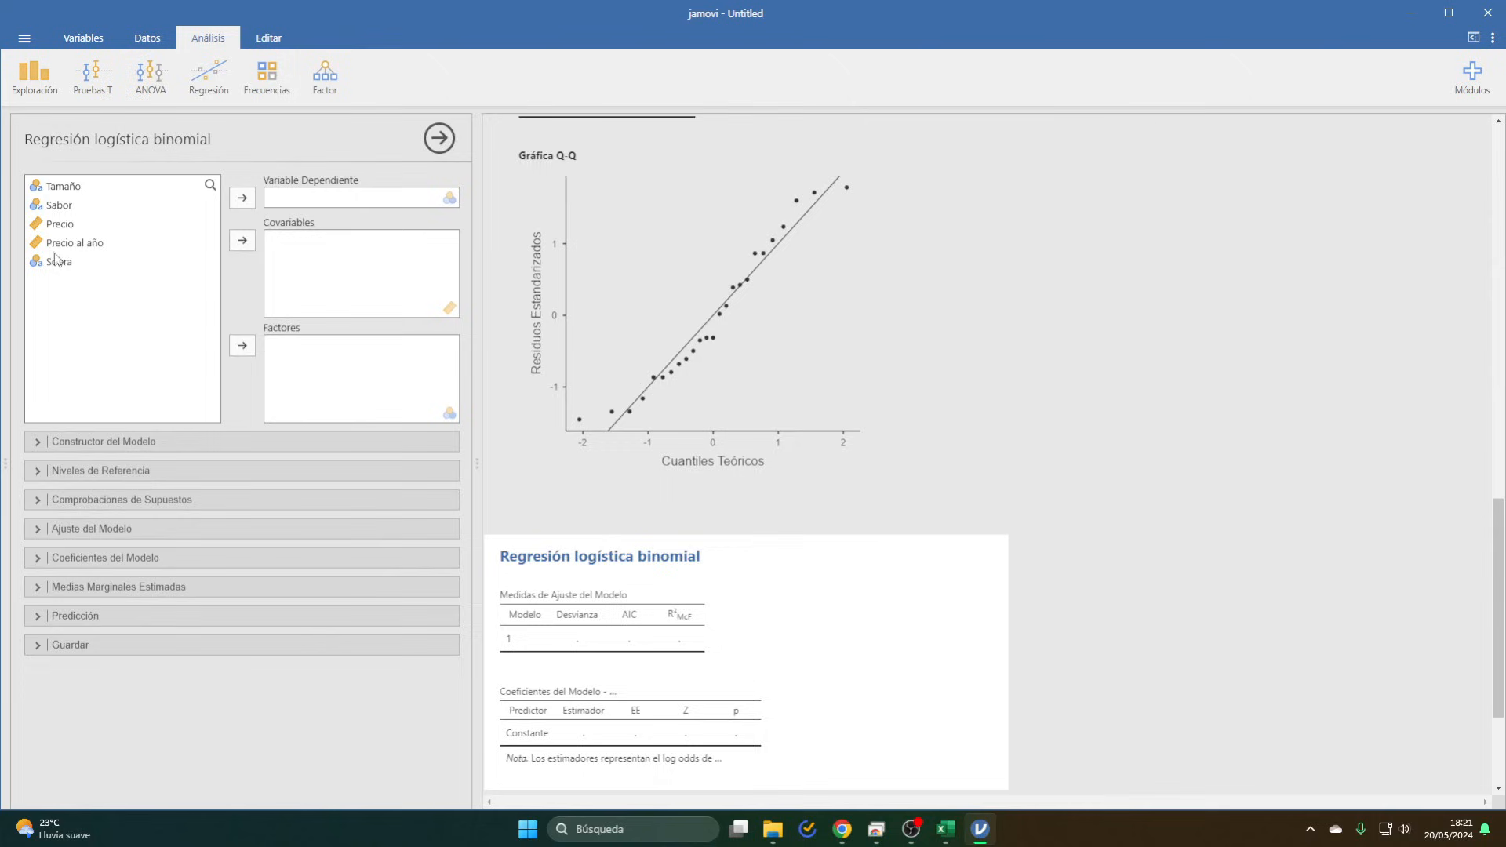
{"action": "left_click_drag", "start_coordinate": [72, 192], "coordinate": [345, 210]}
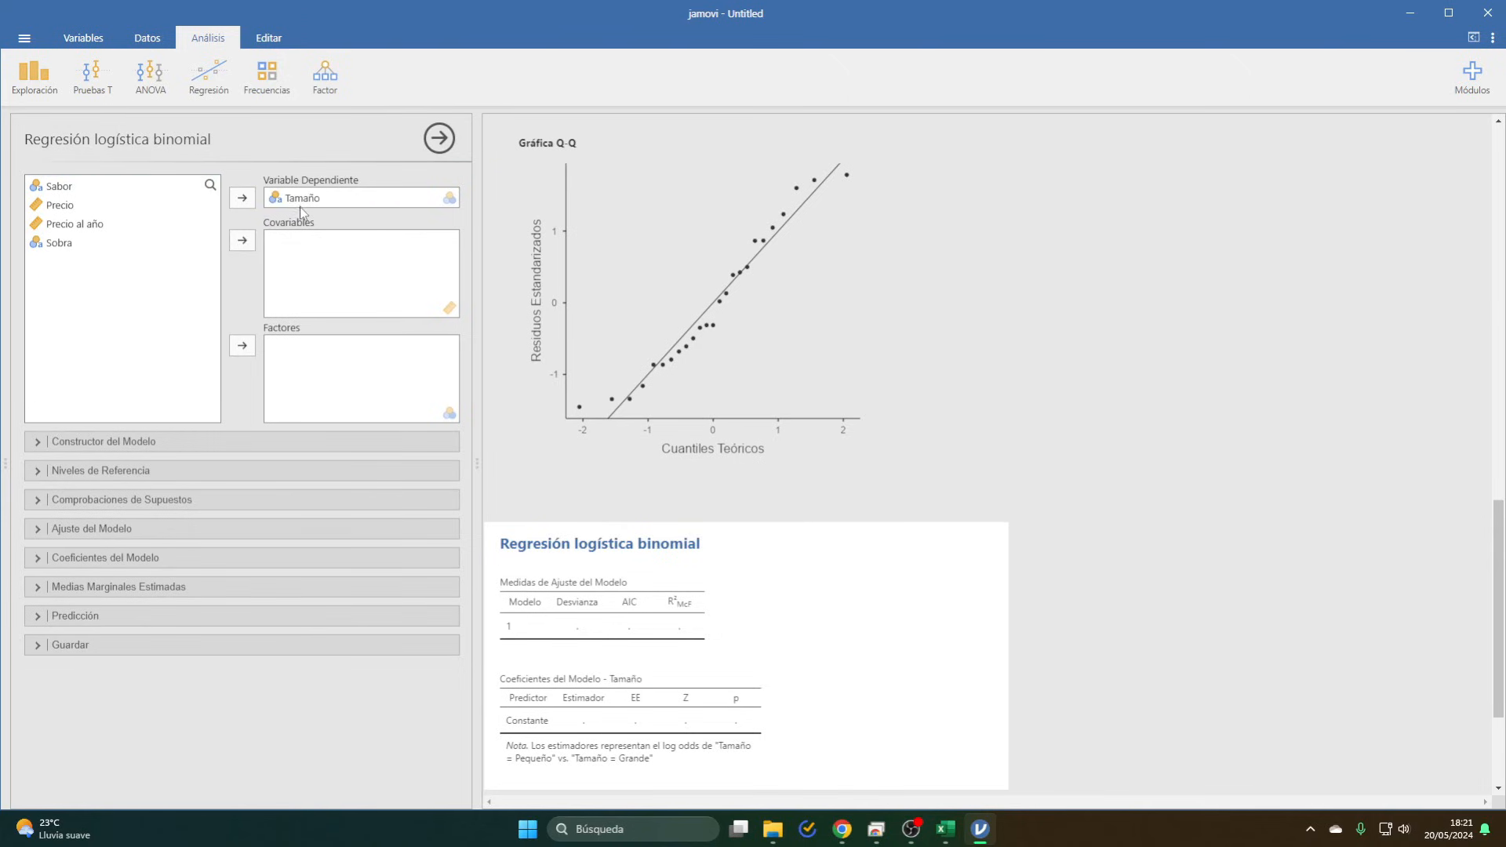
{"action": "left_click_drag", "start_coordinate": [63, 189], "coordinate": [312, 362]}
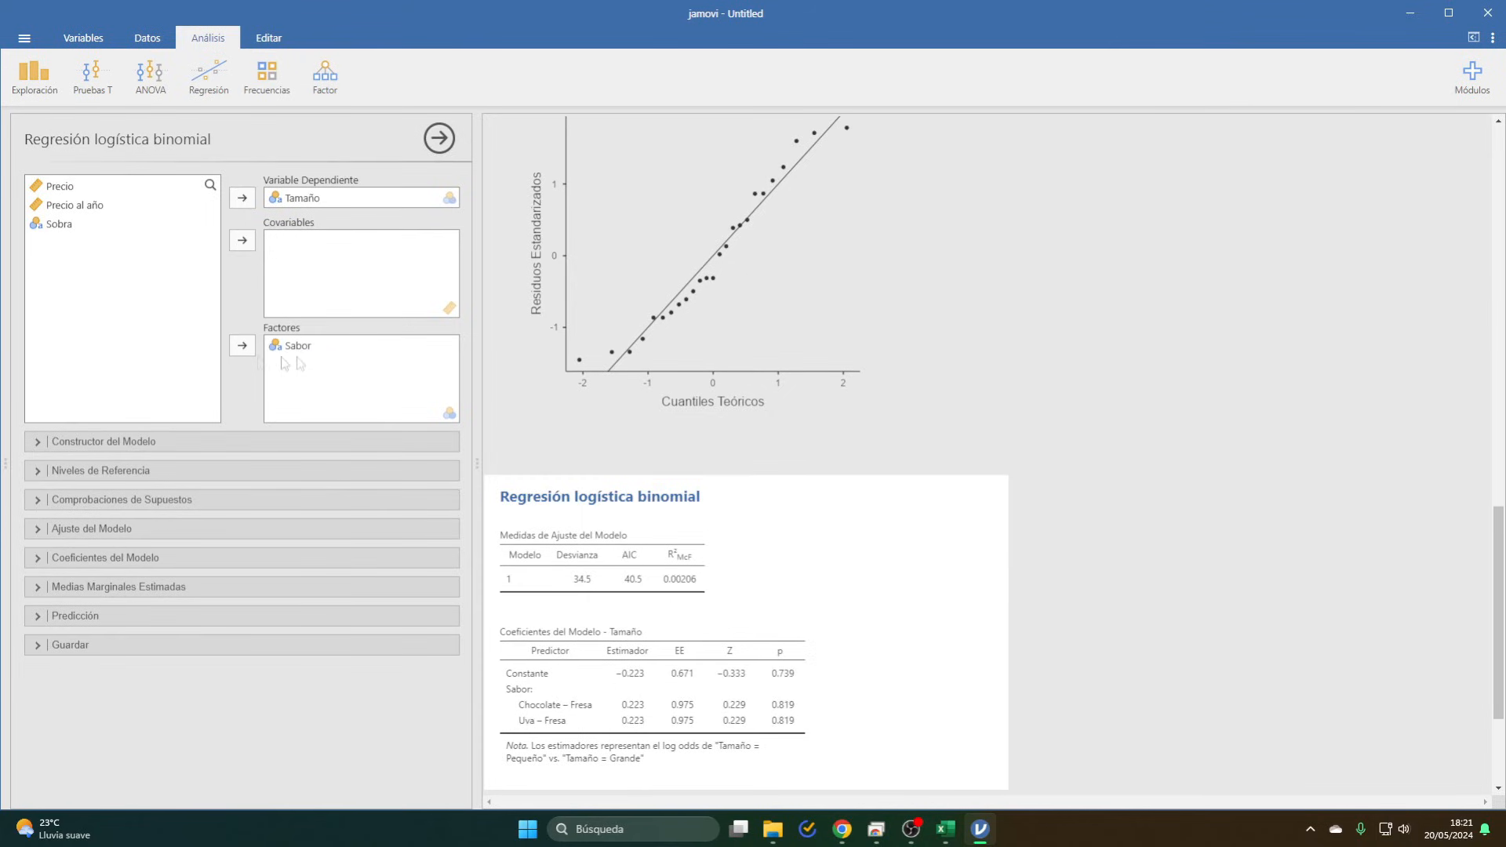
{"action": "left_click_drag", "start_coordinate": [79, 205], "coordinate": [367, 297]}
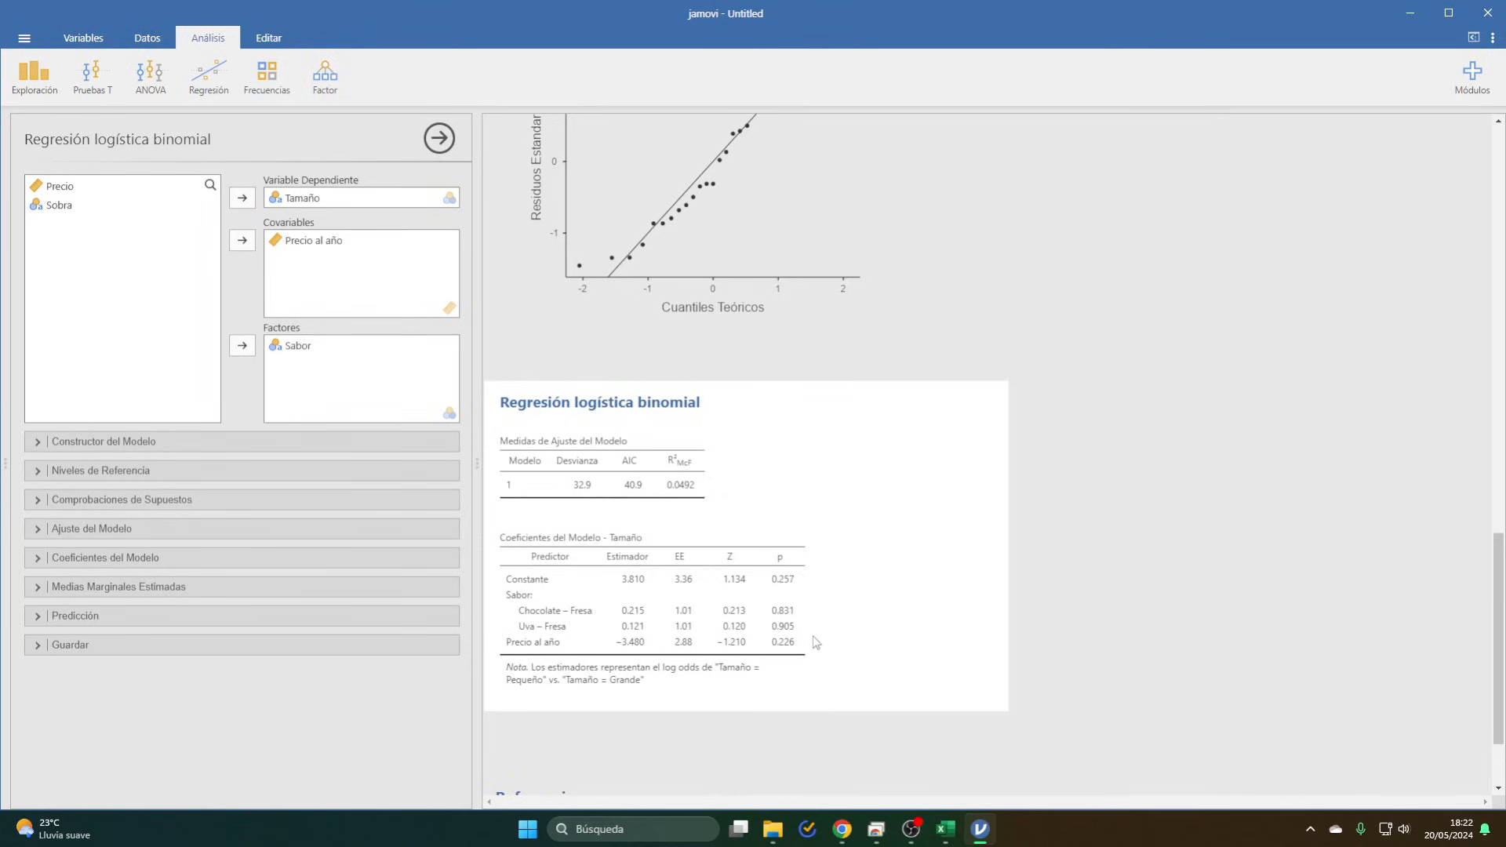
- Add BIC to the logistic regression's fit measures and Razón de odds with its confidence interval to the model coefficients
{"action": "left_click", "coordinate": [169, 472]}
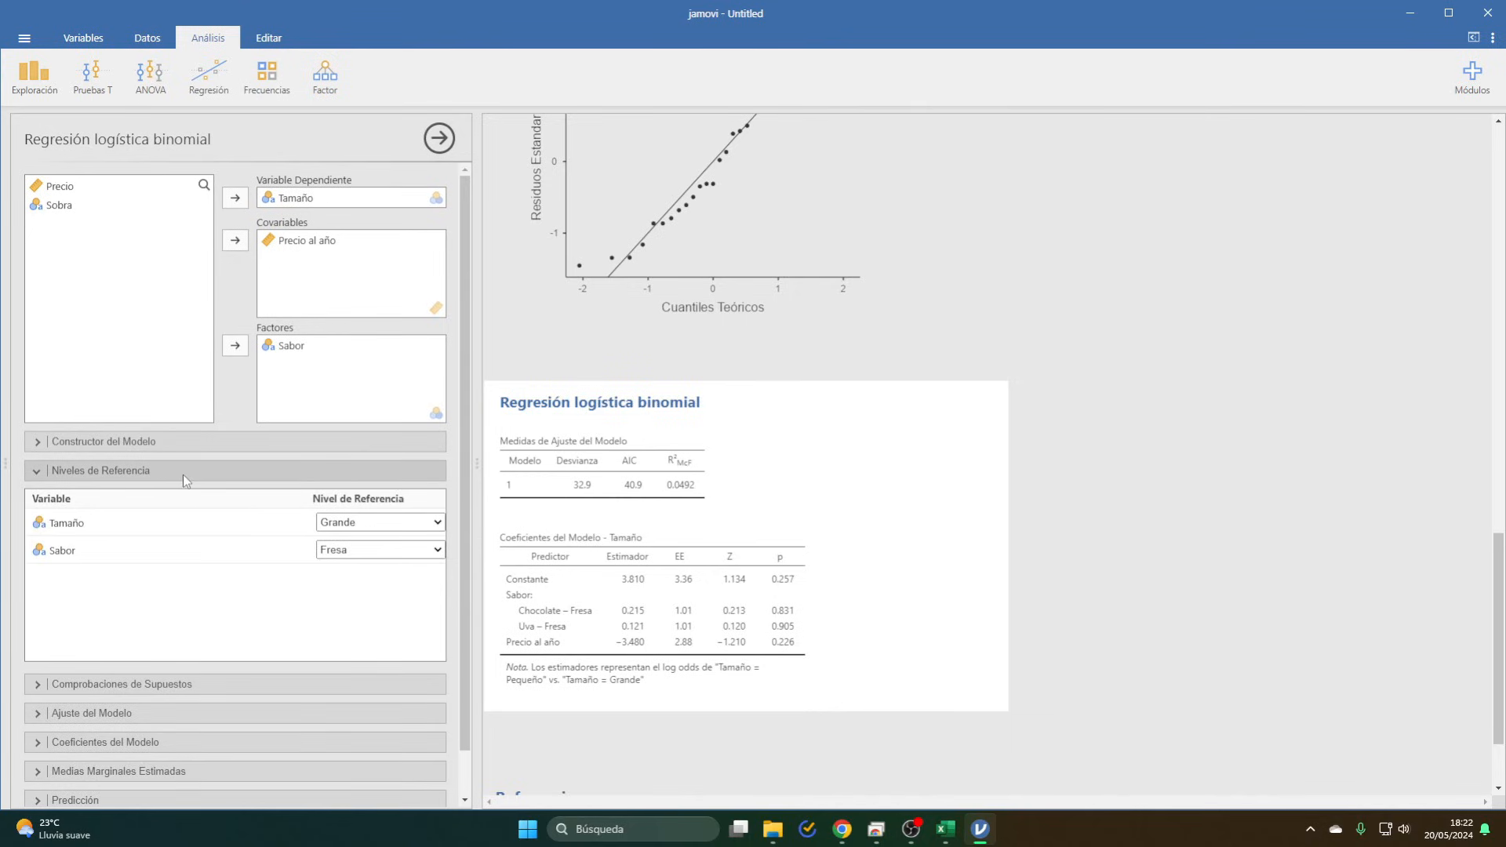
{"action": "left_click", "coordinate": [191, 678]}
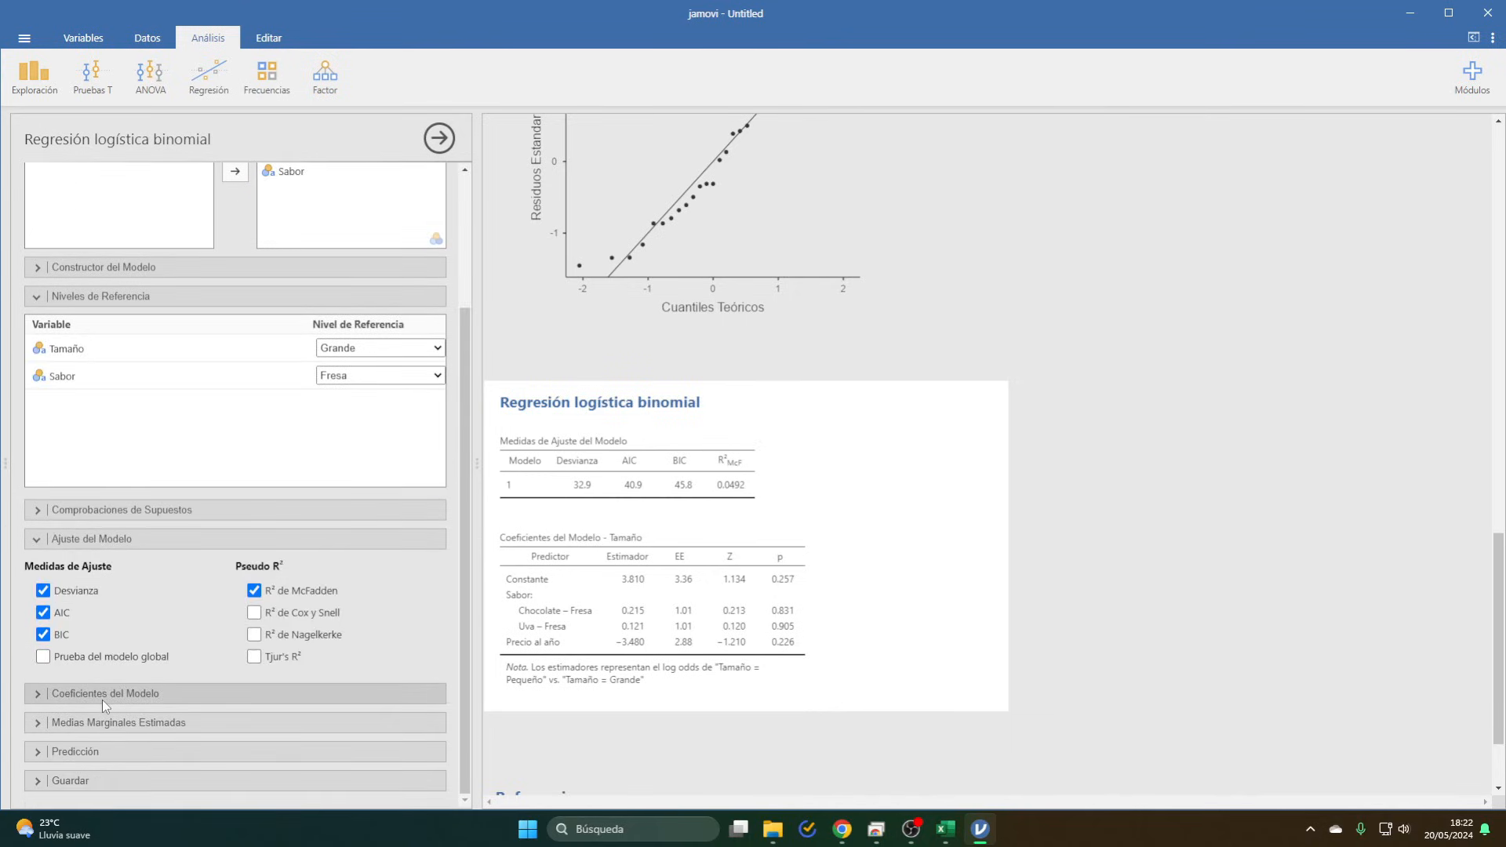
{"action": "left_click", "coordinate": [102, 700]}
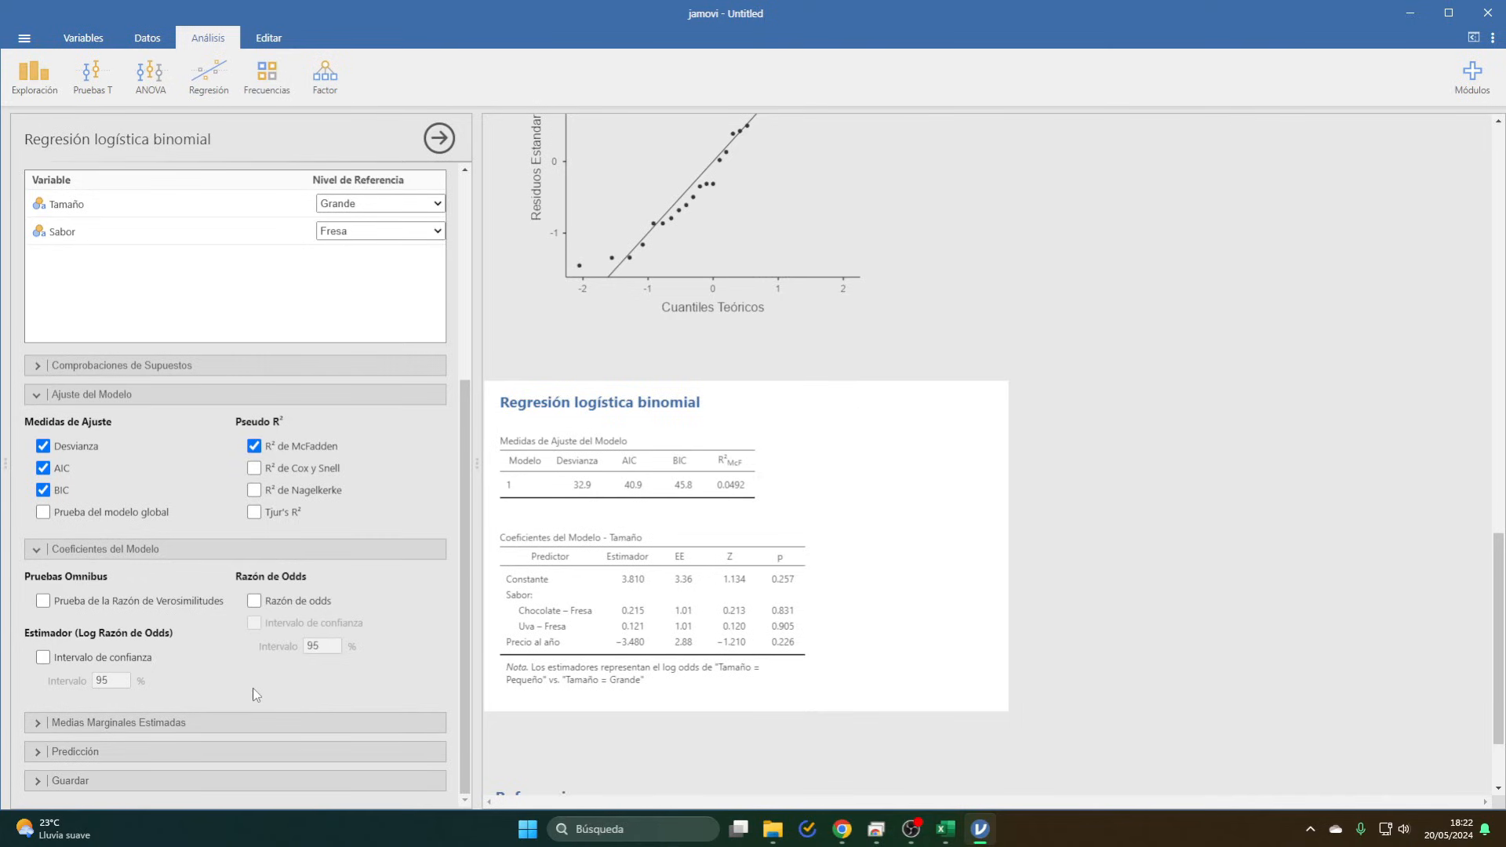
{"action": "left_click", "coordinate": [255, 601]}
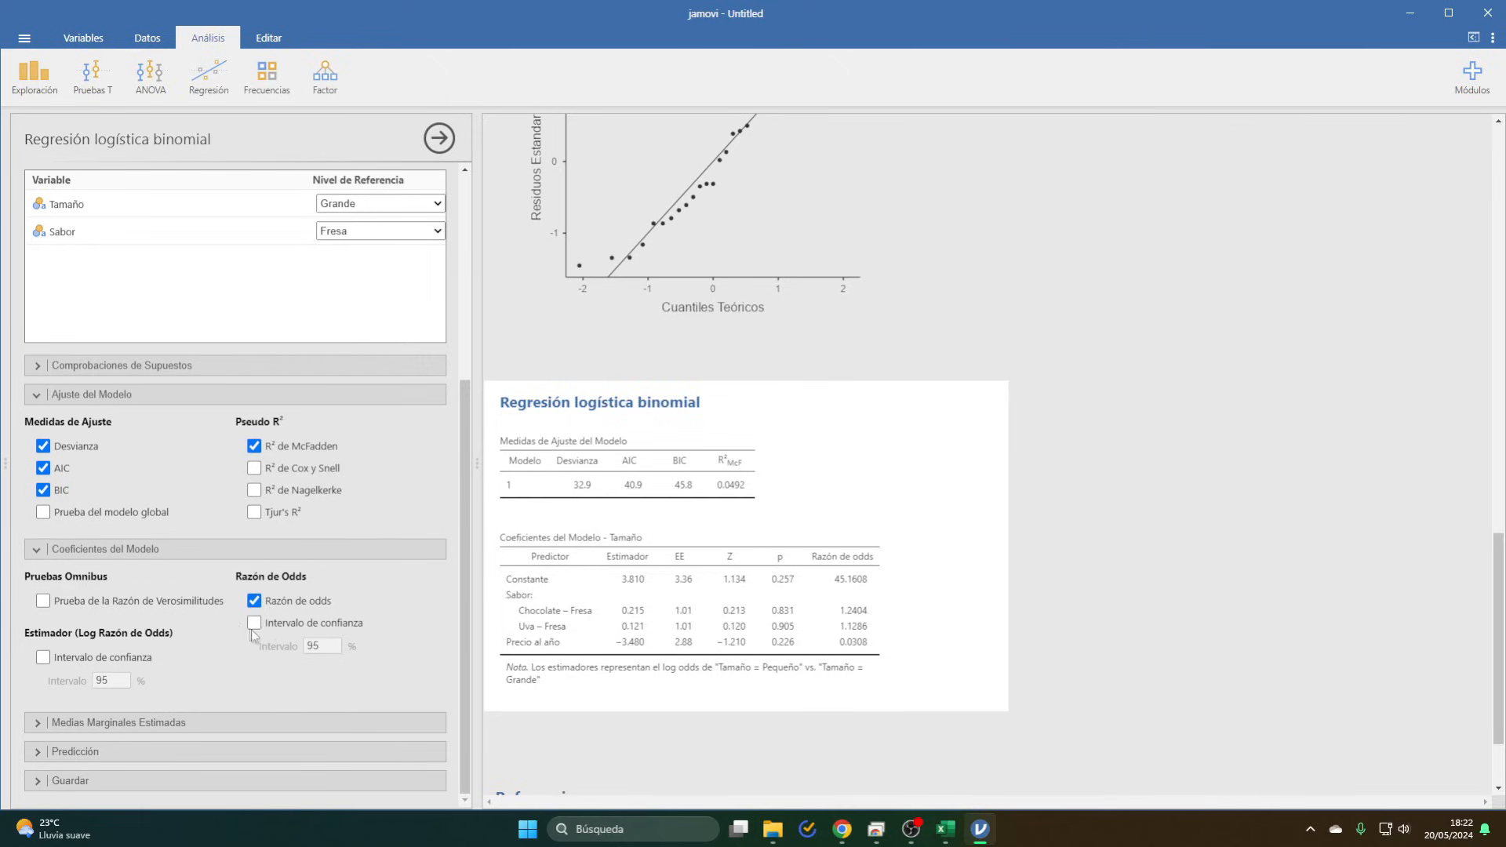
{"action": "left_click", "coordinate": [254, 623]}
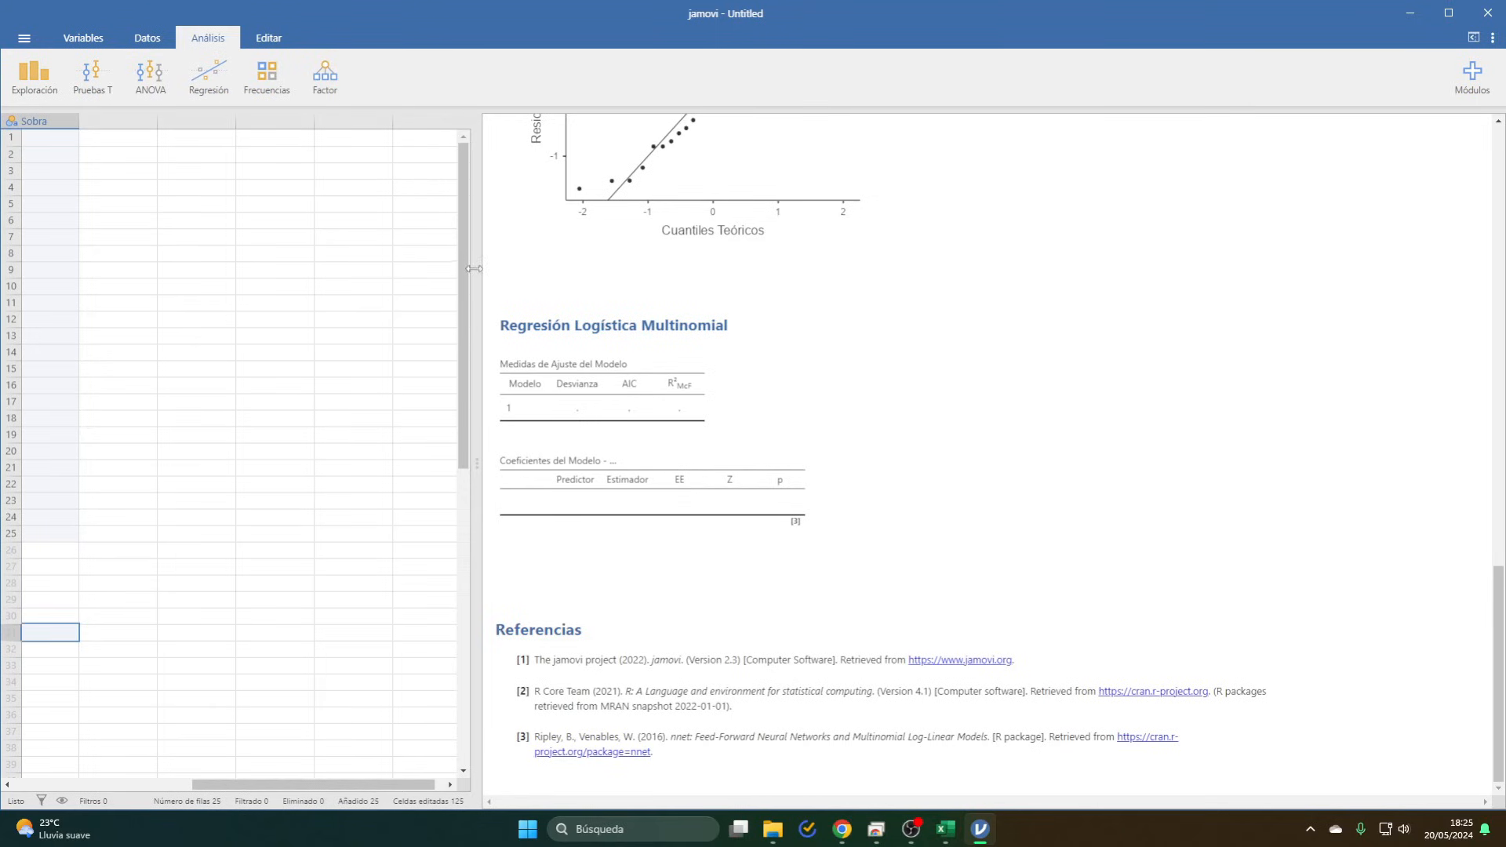
- Open the list of available Factor analyses
{"action": "left_click", "coordinate": [325, 76]}
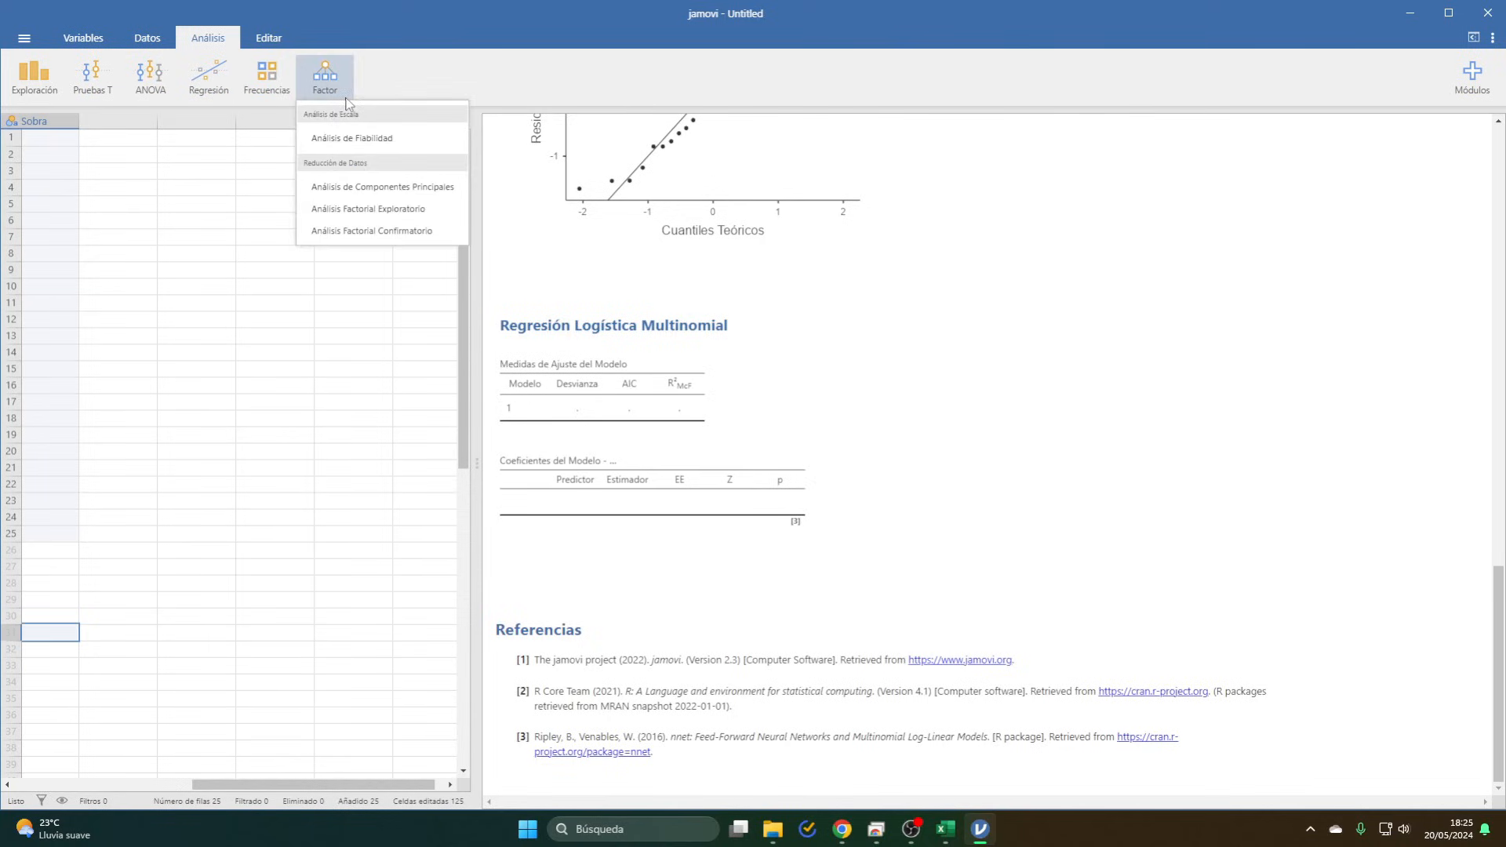